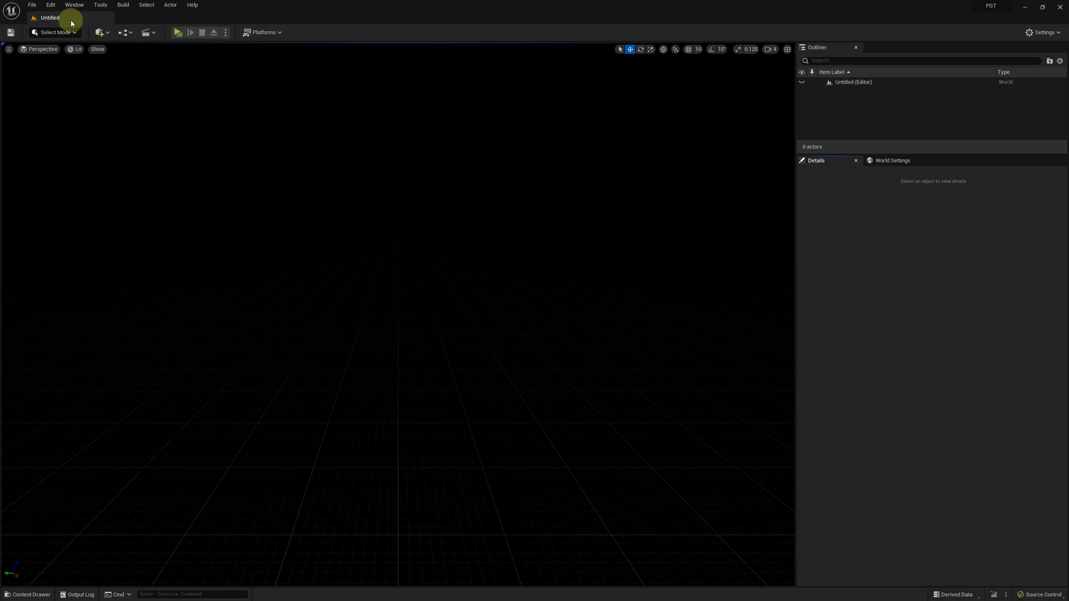
Create a new level from the Empty Open World template.
{"action": "left_click", "coordinate": [31, 5]}
{"action": "left_click", "coordinate": [53, 28]}
{"action": "left_click", "coordinate": [492, 241]}
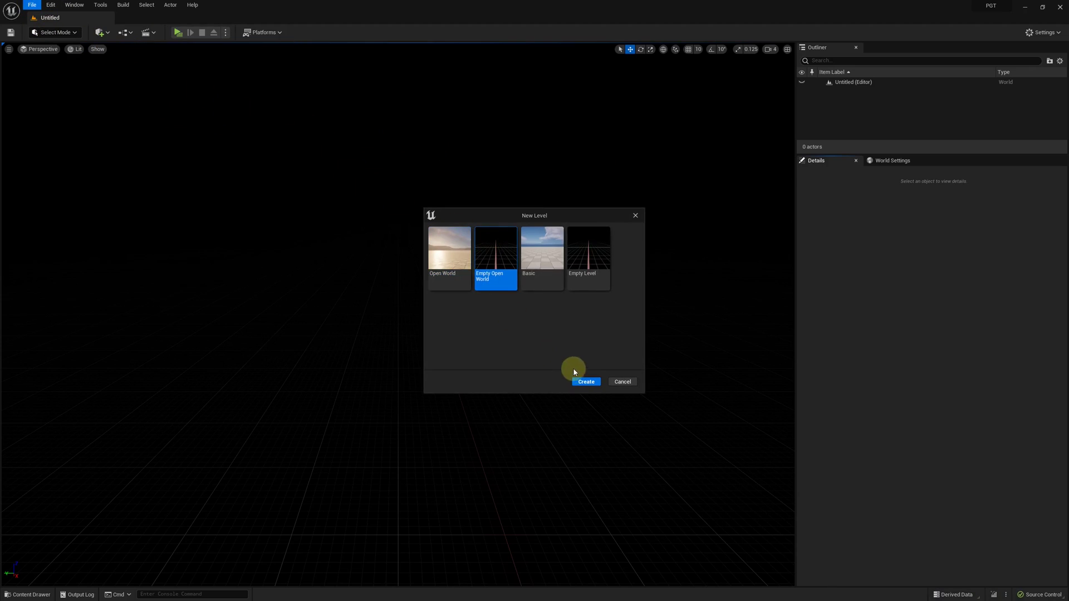
{"action": "left_click", "coordinate": [585, 382]}
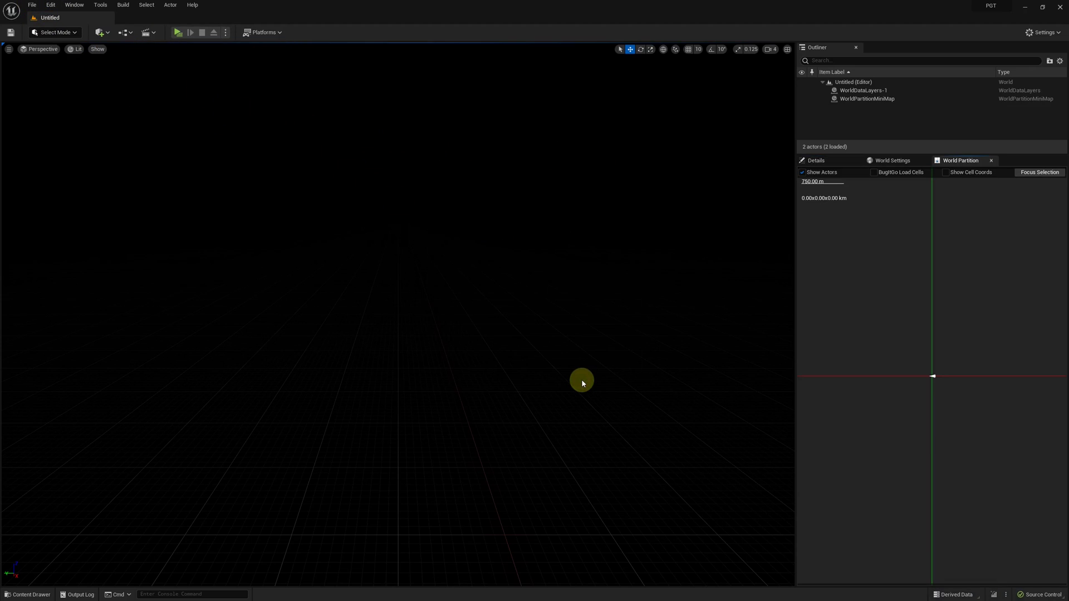
Add a sky light, atmospheric light 0, sky atmosphere and volumetric cloud to the level with the Env. Light Mixer.
{"action": "left_click", "coordinate": [74, 5]}
{"action": "left_click", "coordinate": [110, 74]}
{"action": "left_click", "coordinate": [382, 218]}
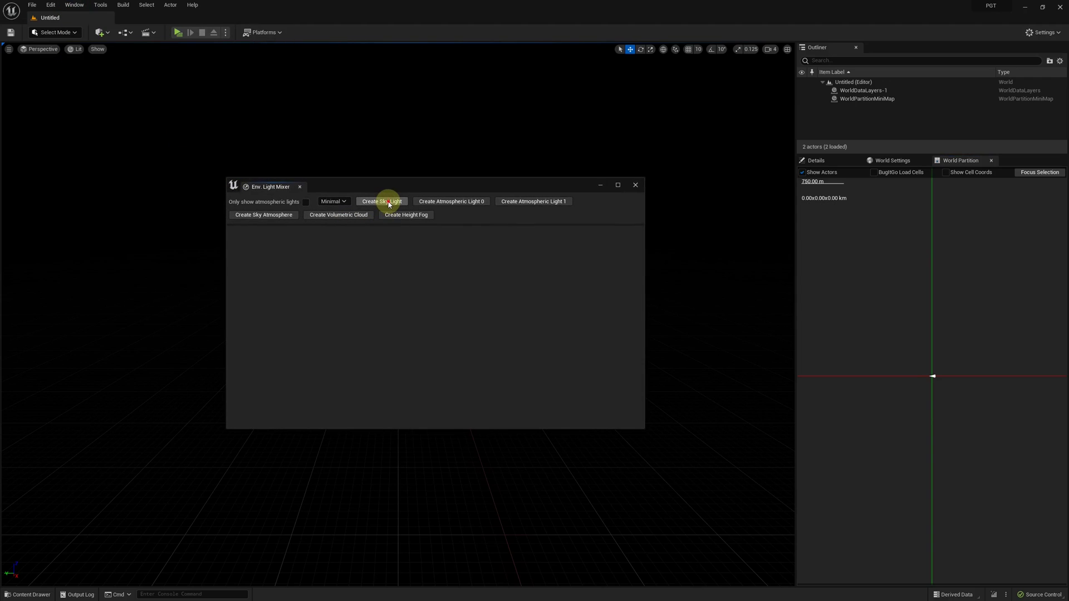
{"action": "left_click", "coordinate": [389, 202]}
{"action": "left_click", "coordinate": [448, 202]}
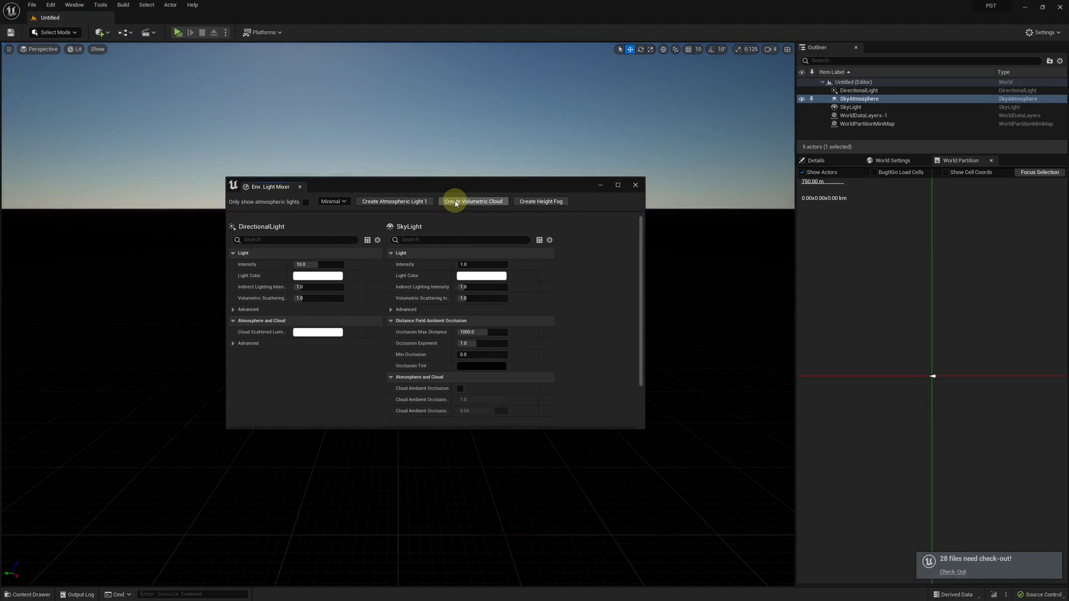
{"action": "left_click", "coordinate": [453, 202]}
{"action": "left_click", "coordinate": [635, 185]}
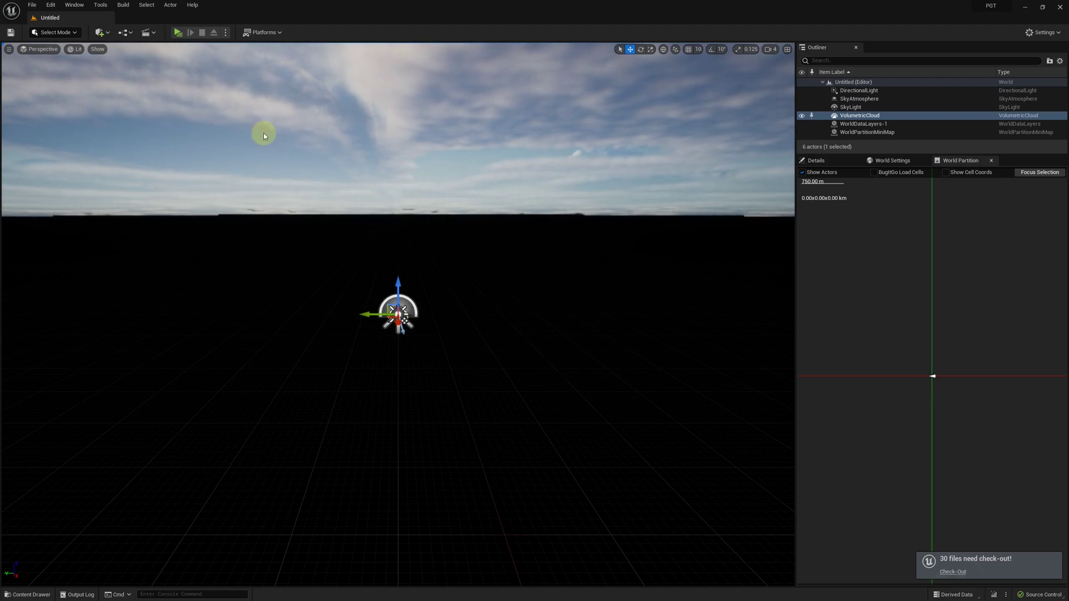
Create a new landscape in Landscape mode with edit layers enabled, using the M_Landscape material and 255×255 quad sections.
{"action": "left_click", "coordinate": [63, 33]}
{"action": "left_click", "coordinate": [62, 54]}
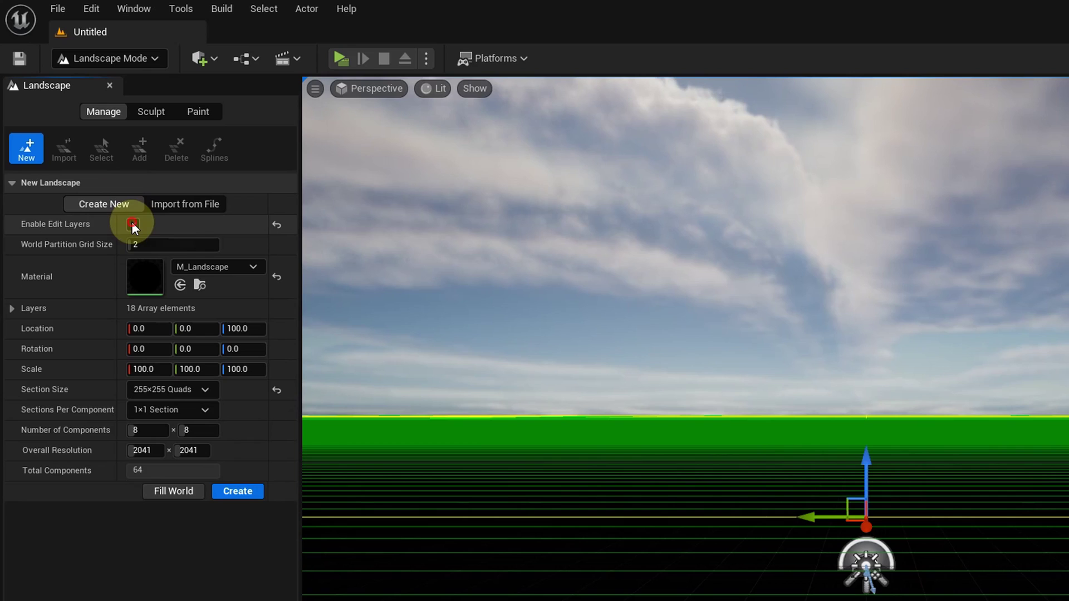
{"action": "left_click", "coordinate": [133, 225]}
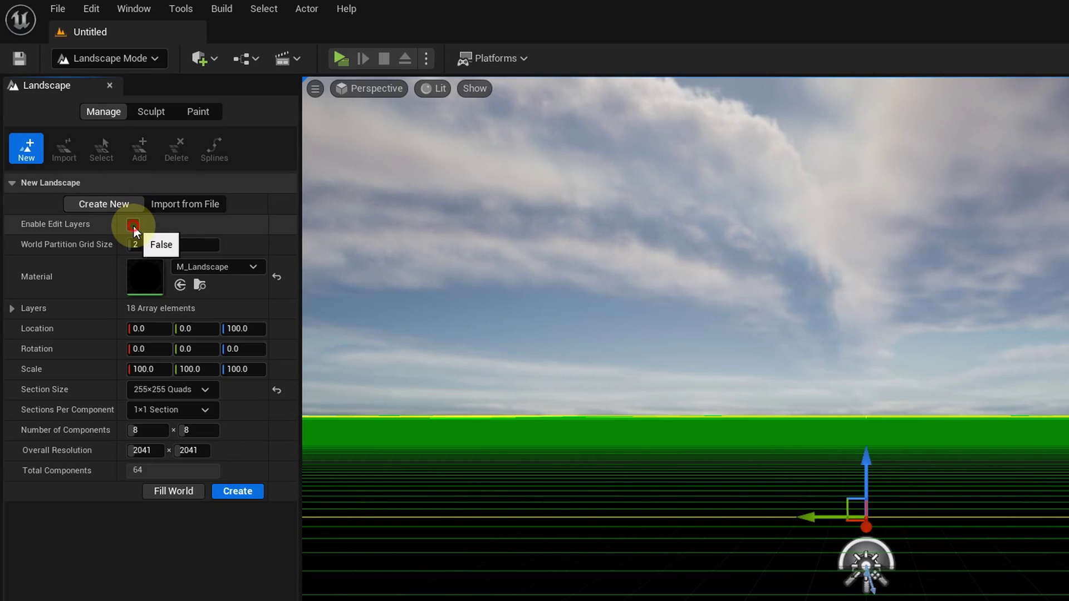
{"action": "left_click", "coordinate": [133, 226]}
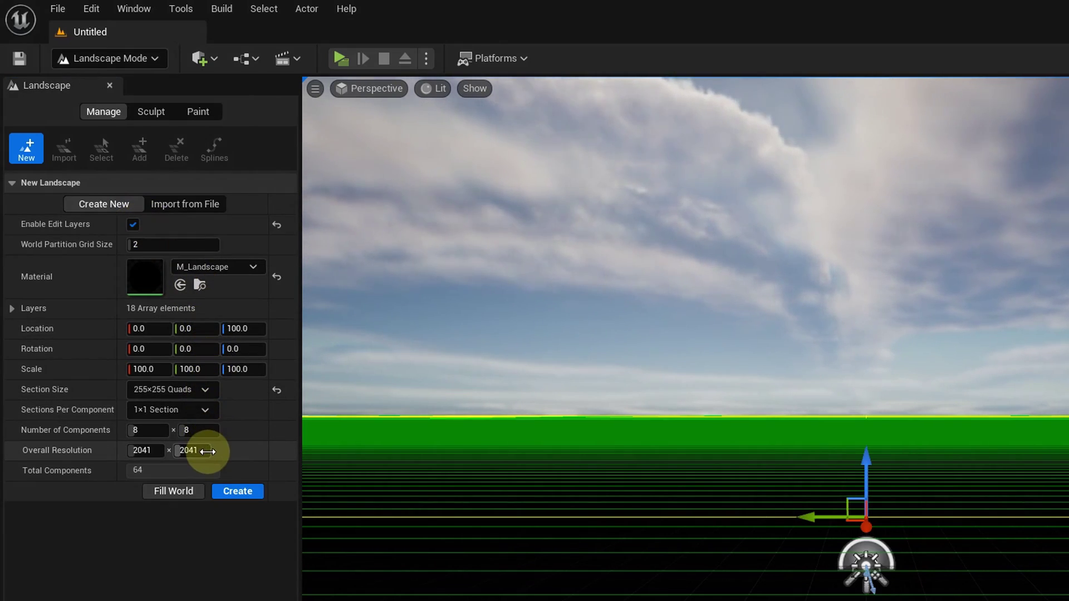
{"action": "left_click", "coordinate": [246, 492]}
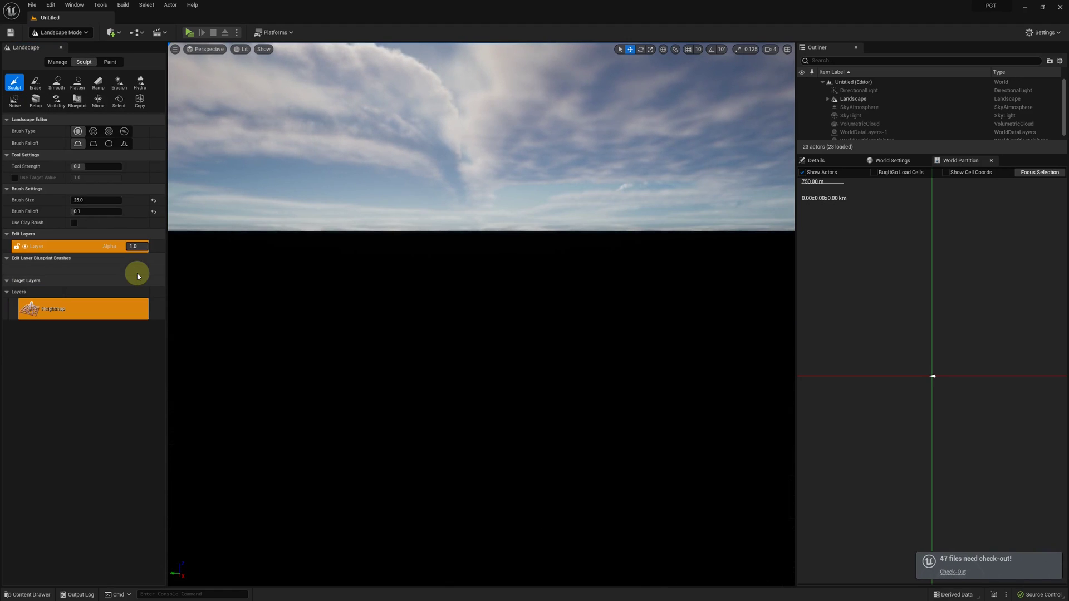
Assign the matching layer info assets to all landscape paint layers, from Grass_LayerInfo and GrassDry_LayerInfo through to the RemoveProcedural layer.
{"action": "left_click", "coordinate": [105, 63]}
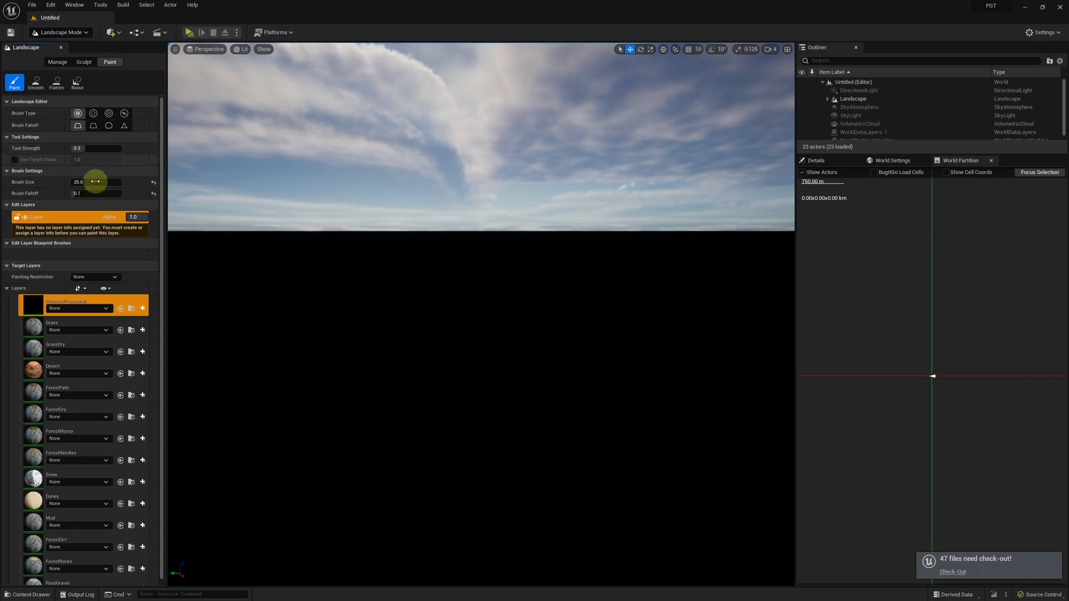
{"action": "left_click", "coordinate": [106, 330]}
{"action": "left_click", "coordinate": [108, 399]}
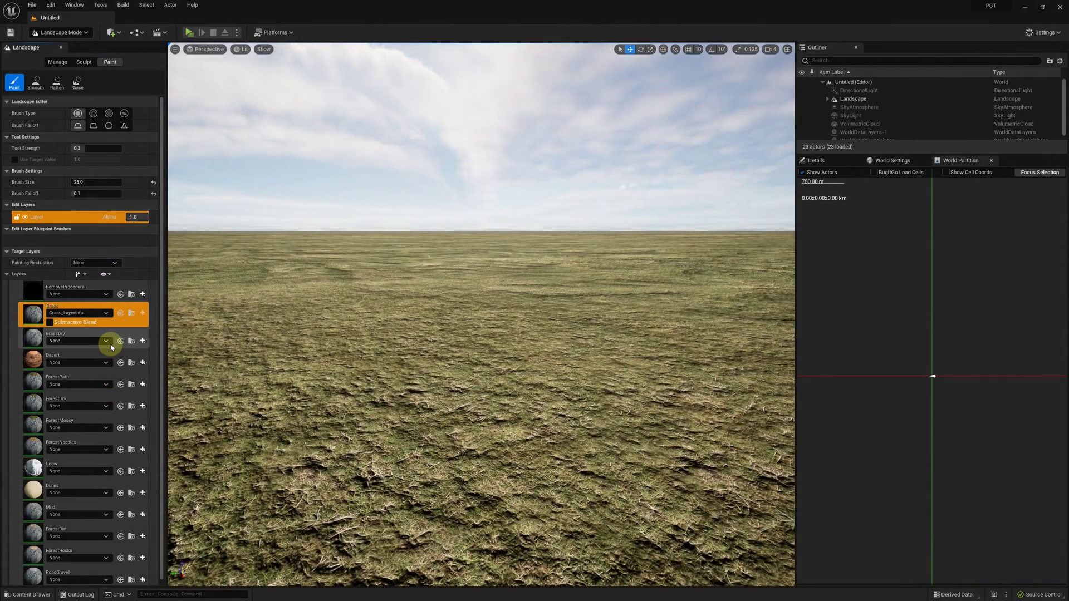
{"action": "left_click", "coordinate": [105, 341]}
{"action": "left_click", "coordinate": [108, 413]}
{"action": "left_click", "coordinate": [106, 362]}
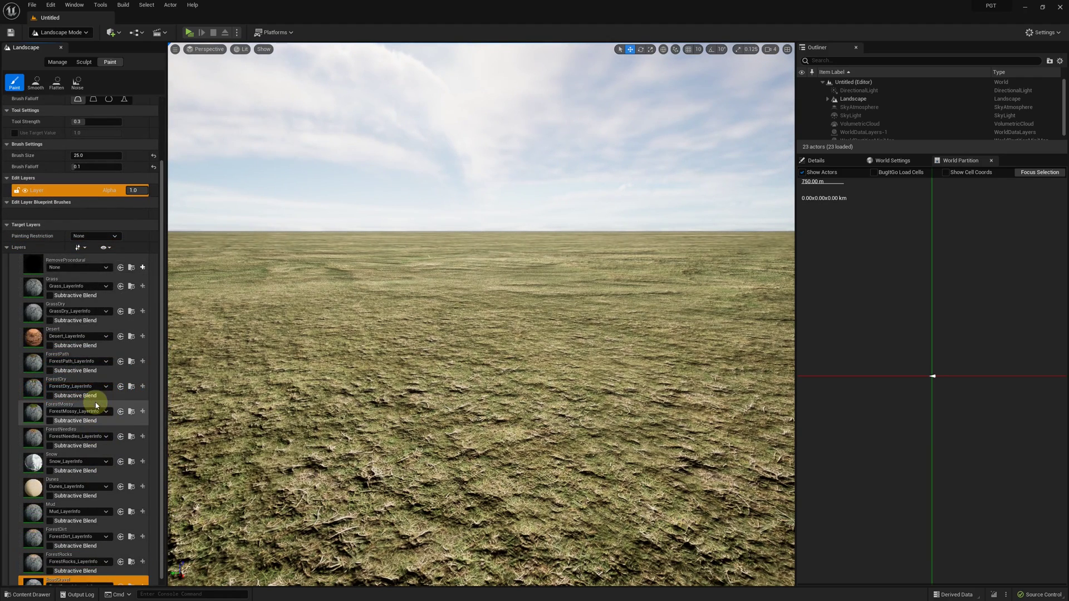
{"action": "left_click", "coordinate": [105, 267]}
{"action": "left_click", "coordinate": [107, 334]}
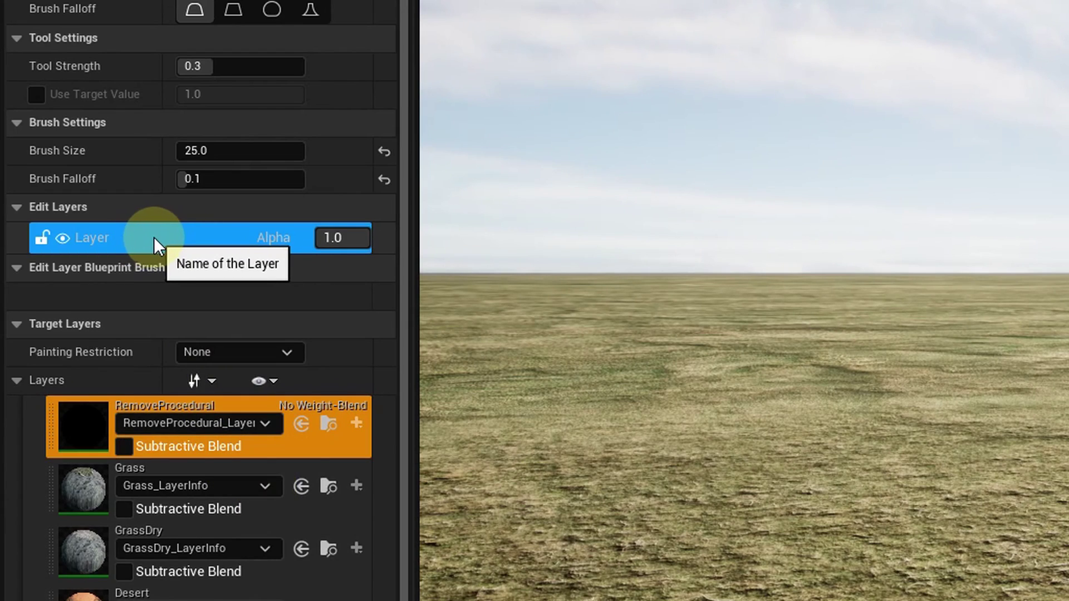
Create a second landscape edit layer and rename it Biomes.
{"action": "right_click", "coordinate": [63, 216]}
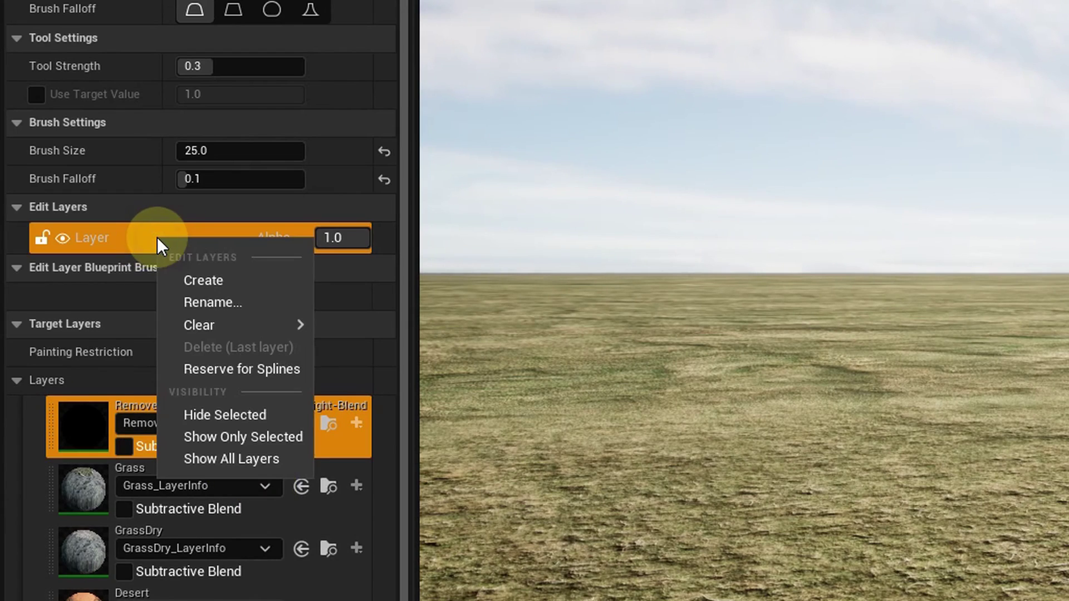
{"action": "left_click", "coordinate": [217, 280]}
{"action": "right_click", "coordinate": [194, 249]}
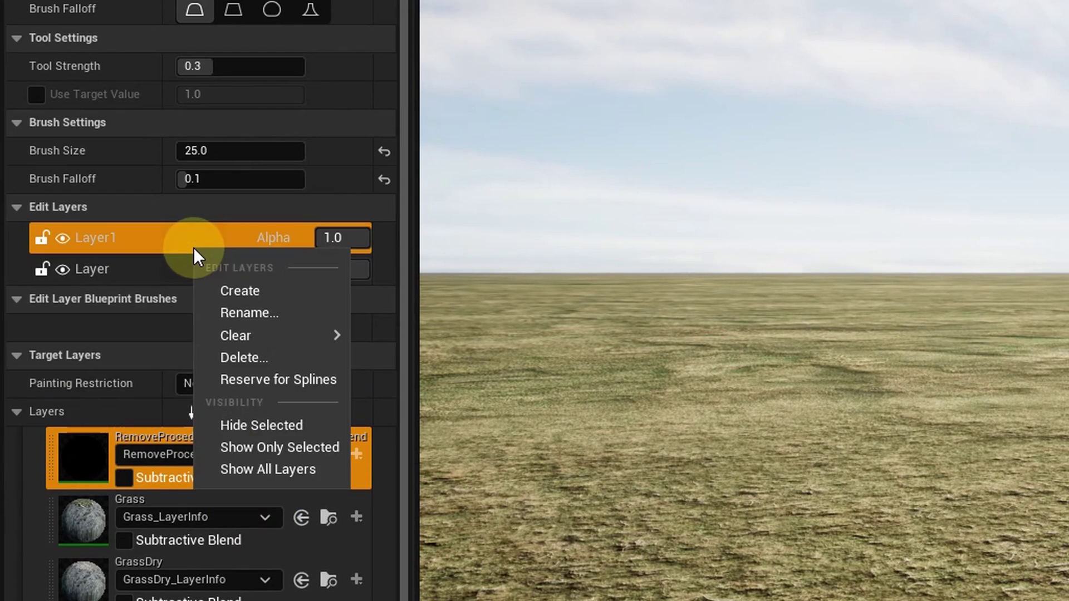
{"action": "left_click", "coordinate": [229, 313]}
{"action": "type", "text": "Biomes"}
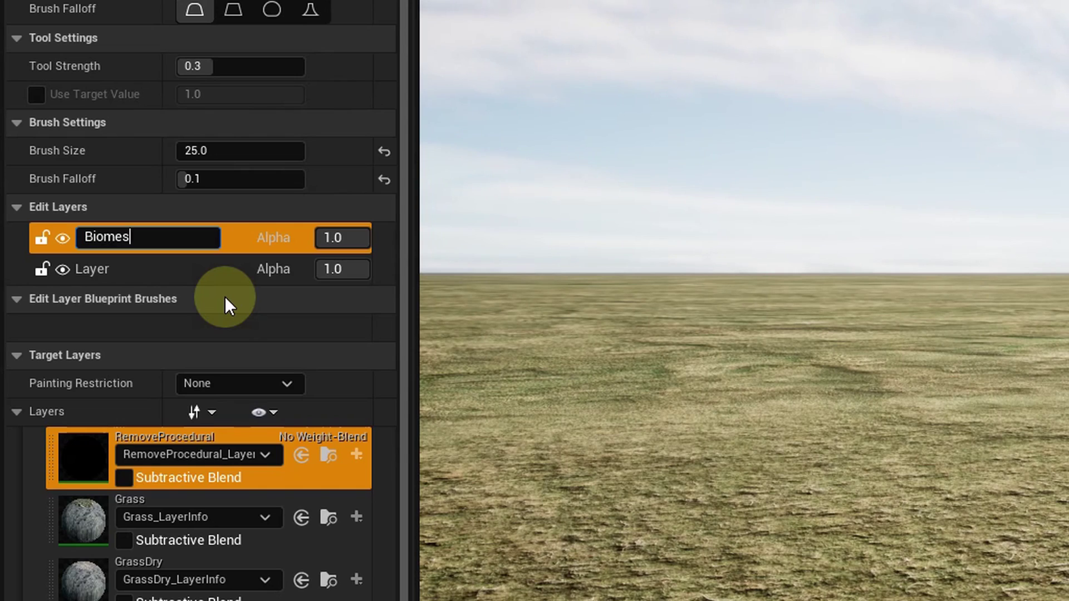
{"action": "key", "text": "Return"}
Rename the original landscape edit layer as Base.
{"action": "right_click", "coordinate": [132, 272]}
{"action": "left_click", "coordinate": [190, 337]}
{"action": "type", "text": "Ba"}
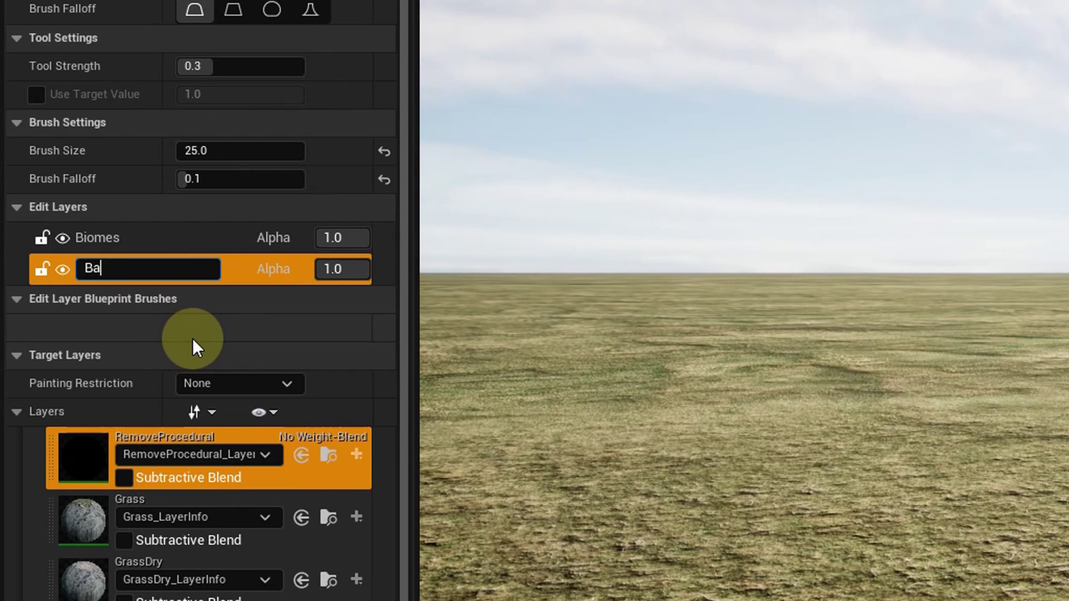
{"action": "type", "text": "se"}
{"action": "key", "text": "Return"}
Create a third landscape edit layer above Biomes and rename it Manual.
{"action": "right_click", "coordinate": [167, 244]}
{"action": "left_click", "coordinate": [186, 279]}
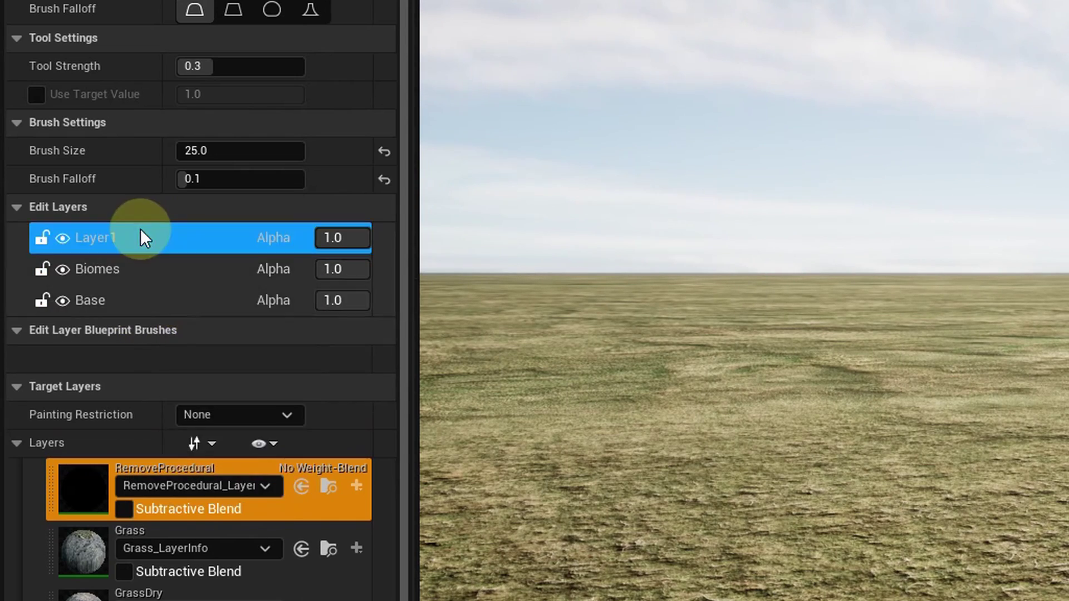
{"action": "right_click", "coordinate": [144, 239]}
{"action": "left_click", "coordinate": [167, 303]}
{"action": "type", "text": "Manua"}
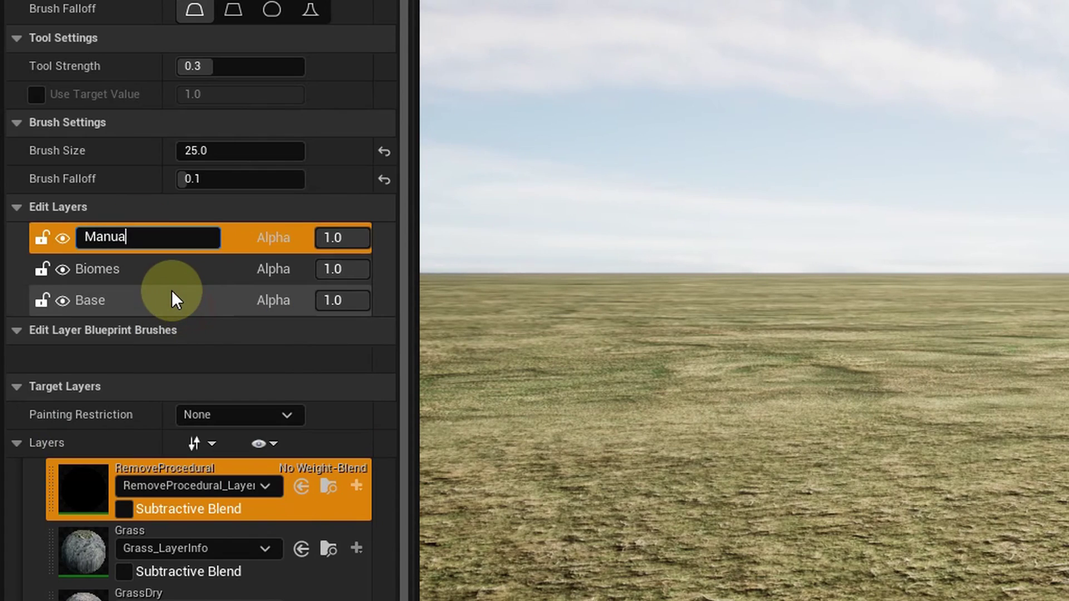
{"action": "type", "text": "l"}
{"action": "key", "text": "Return"}
Lock the Biomes edit layer and try to paint on the landscape with that layer selected.
{"action": "left_click", "coordinate": [143, 283]}
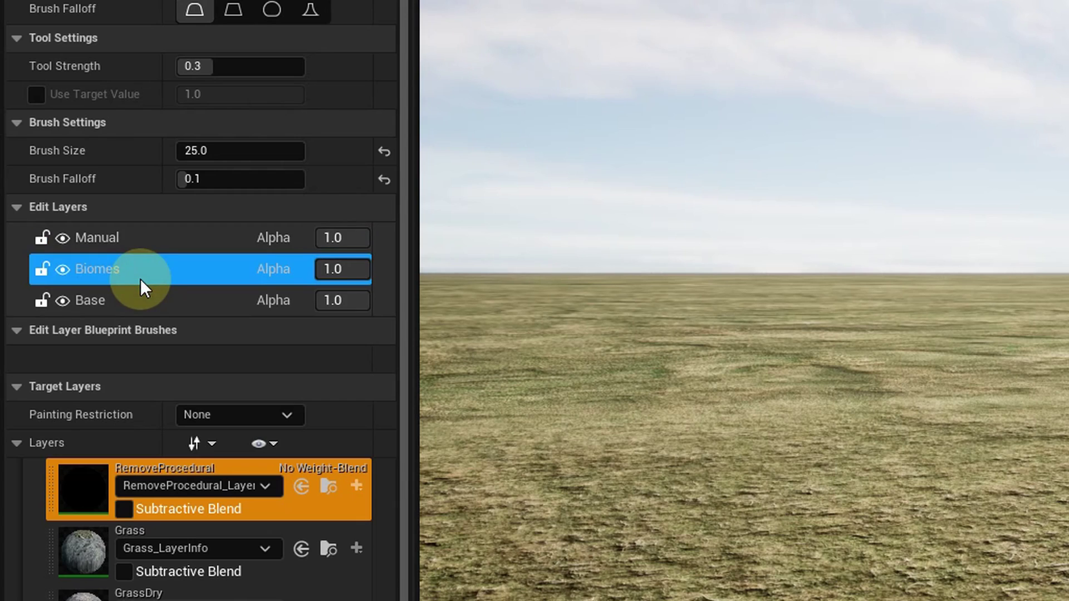
{"action": "right_click", "coordinate": [151, 285]}
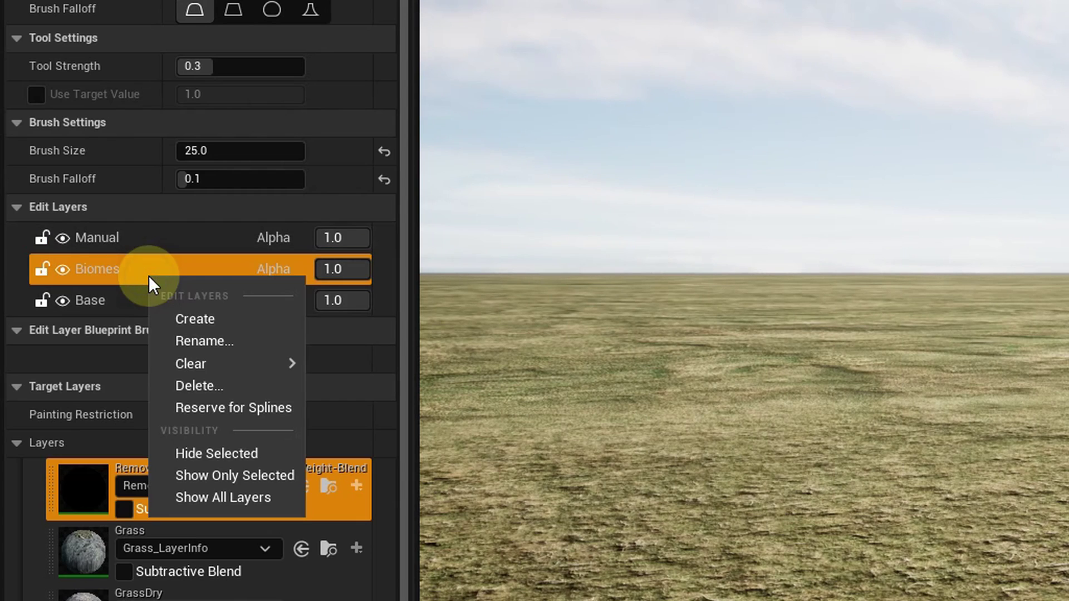
{"action": "left_click", "coordinate": [42, 271]}
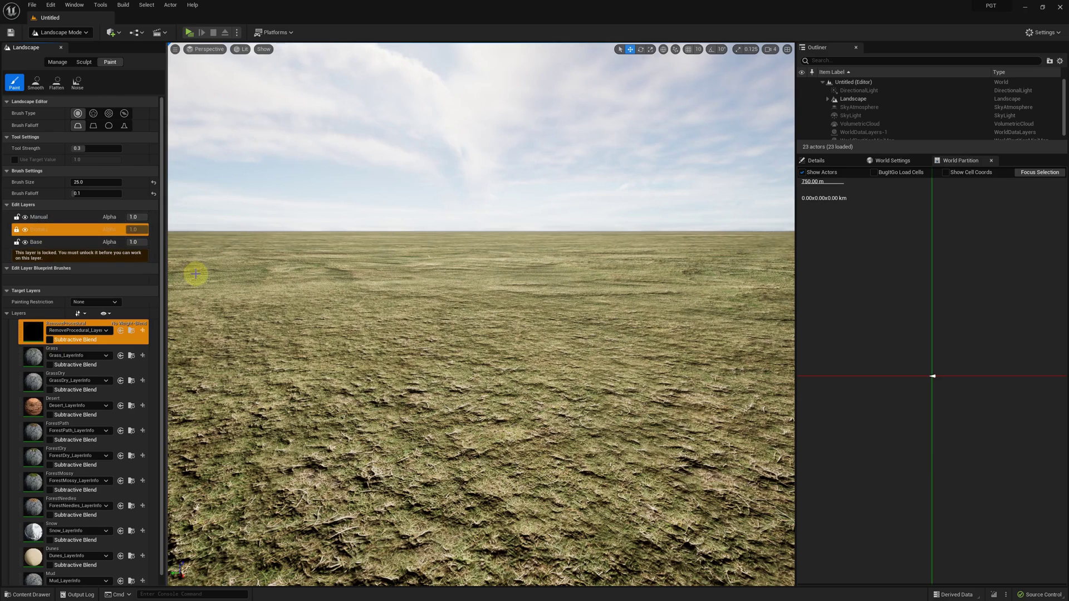
{"action": "left_click", "coordinate": [437, 381]}
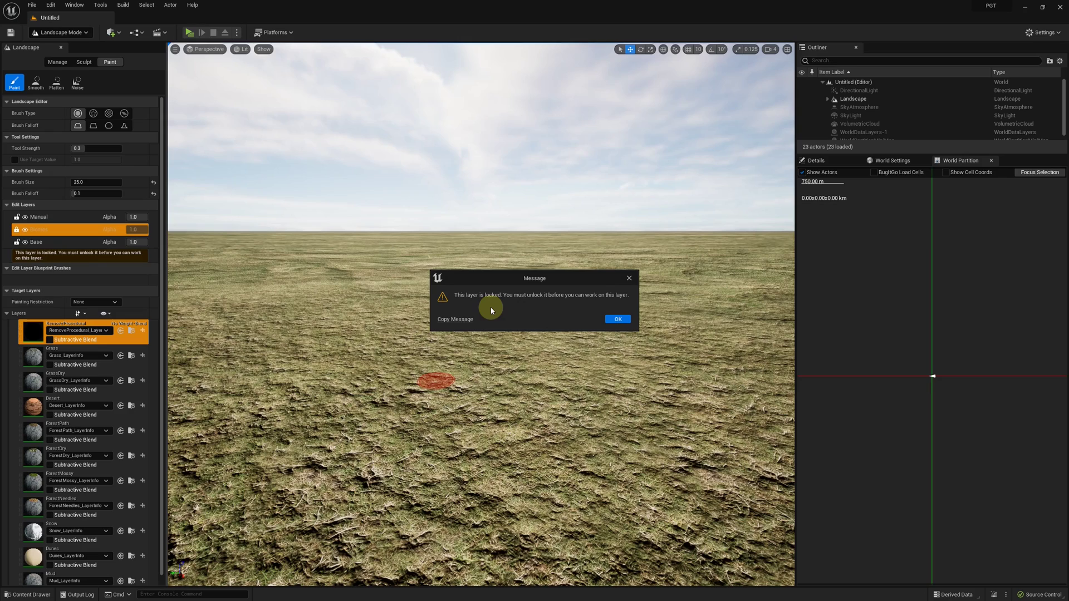
{"action": "left_click", "coordinate": [616, 318]}
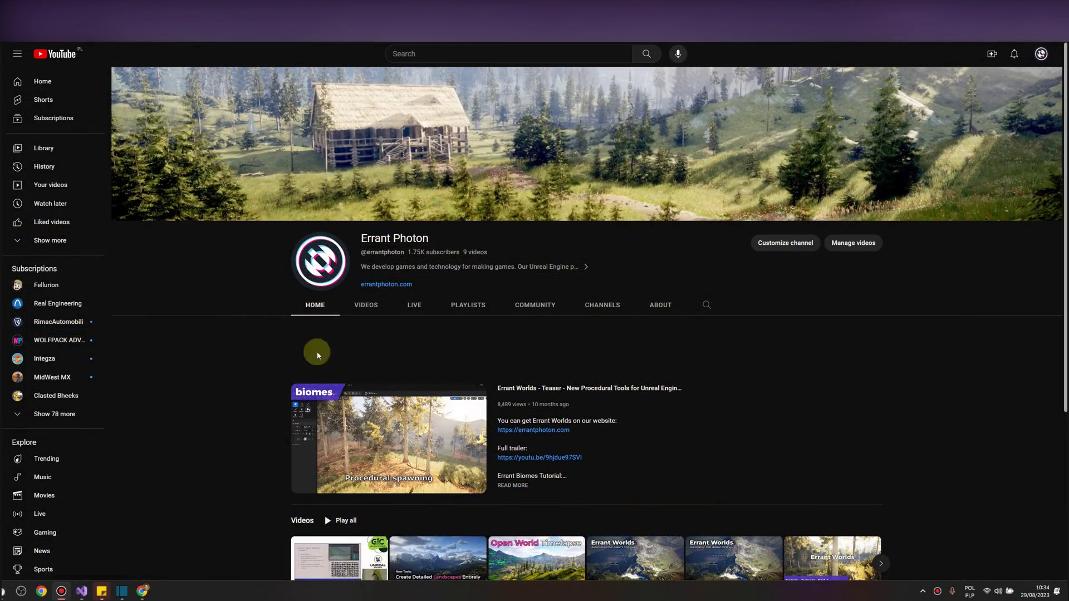
Switch to the Errant Photon YouTube channel and open "Livestream 1 - Landscape and Biomes Fundamentals" from its live videos.
{"action": "left_click", "coordinate": [416, 309]}
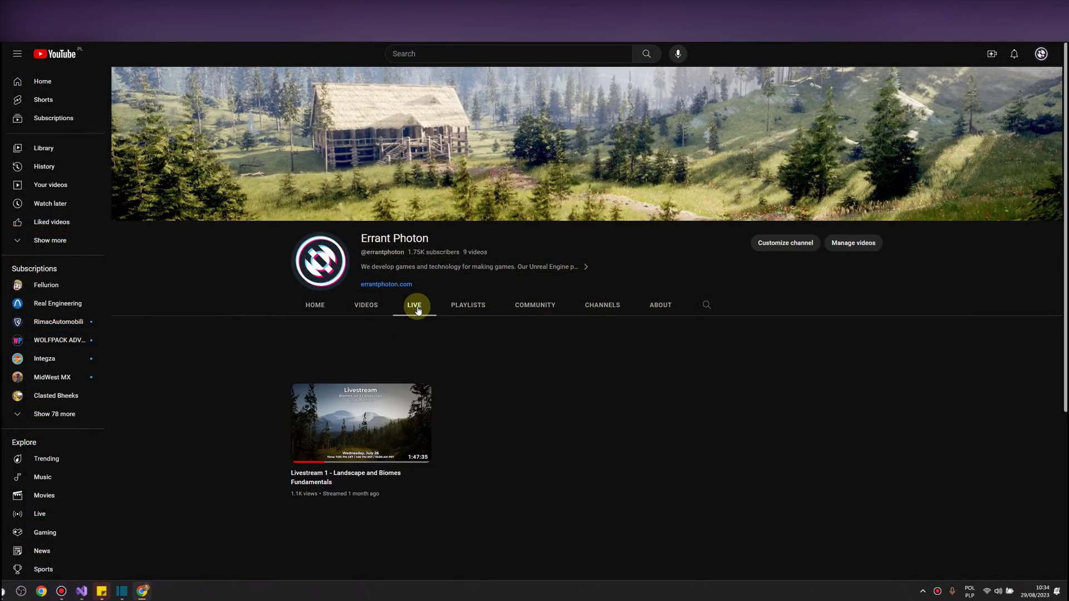
{"action": "left_click", "coordinate": [393, 436]}
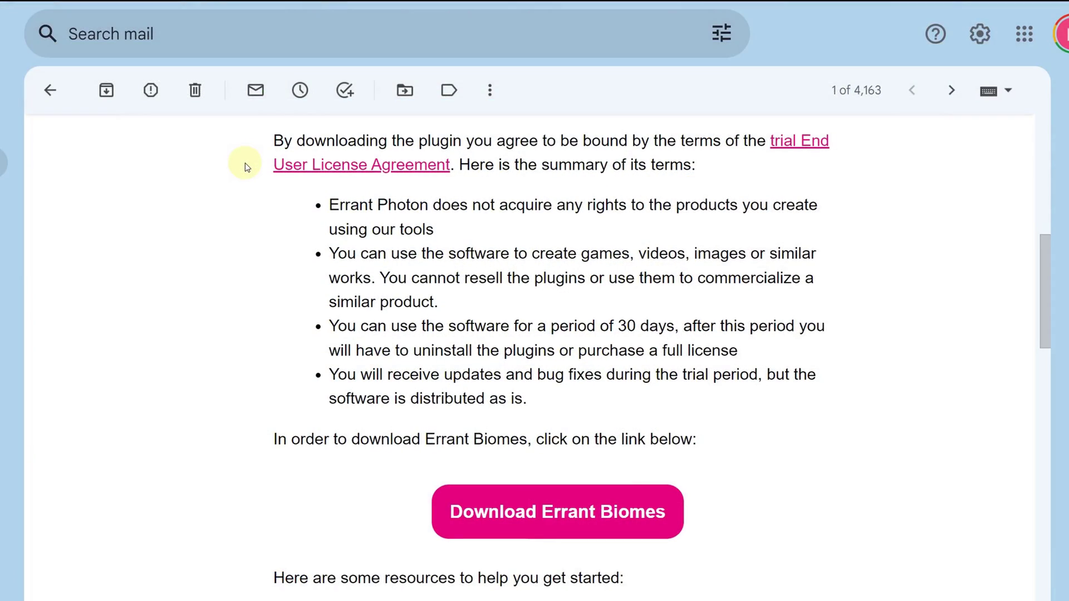
Switch to the trial e-mail in Gmail and download the Errant Biomes plugin from its link.
{"action": "scroll", "coordinate": [247, 167], "scroll_direction": "down", "scroll_amount": 3}
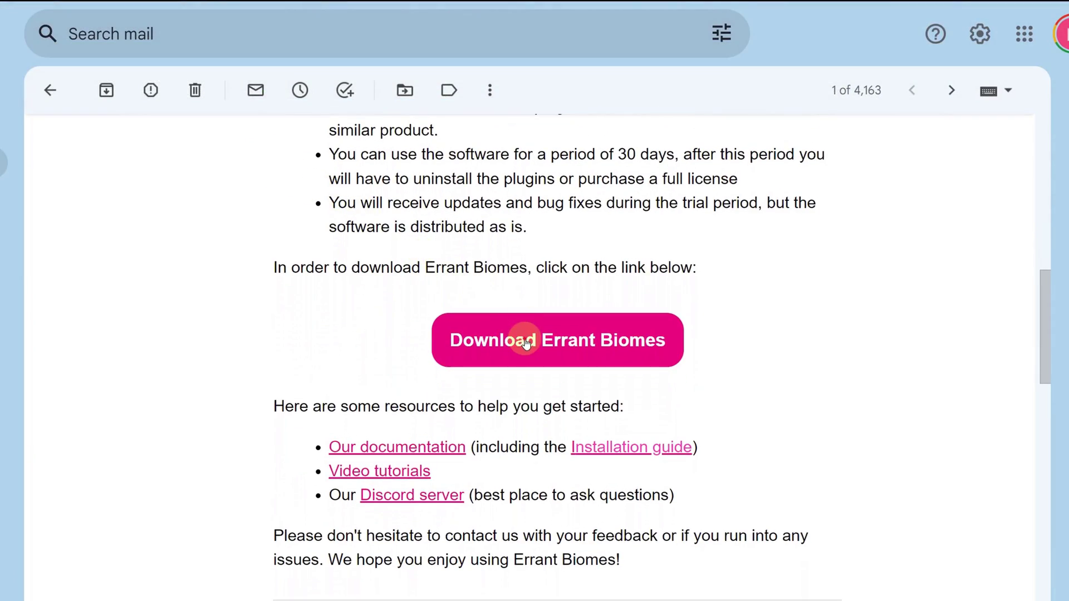
{"action": "left_click", "coordinate": [525, 339]}
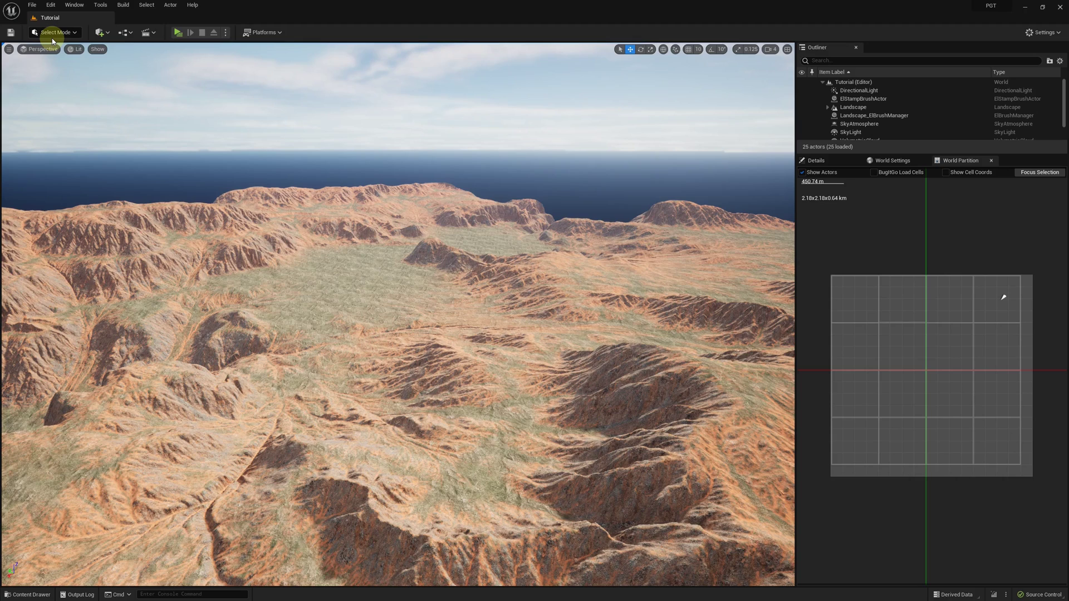
Initialize the world in Errant Biomes mode of the Unreal editor and assign the Landscape actor as its landscape.
{"action": "left_click", "coordinate": [55, 33]}
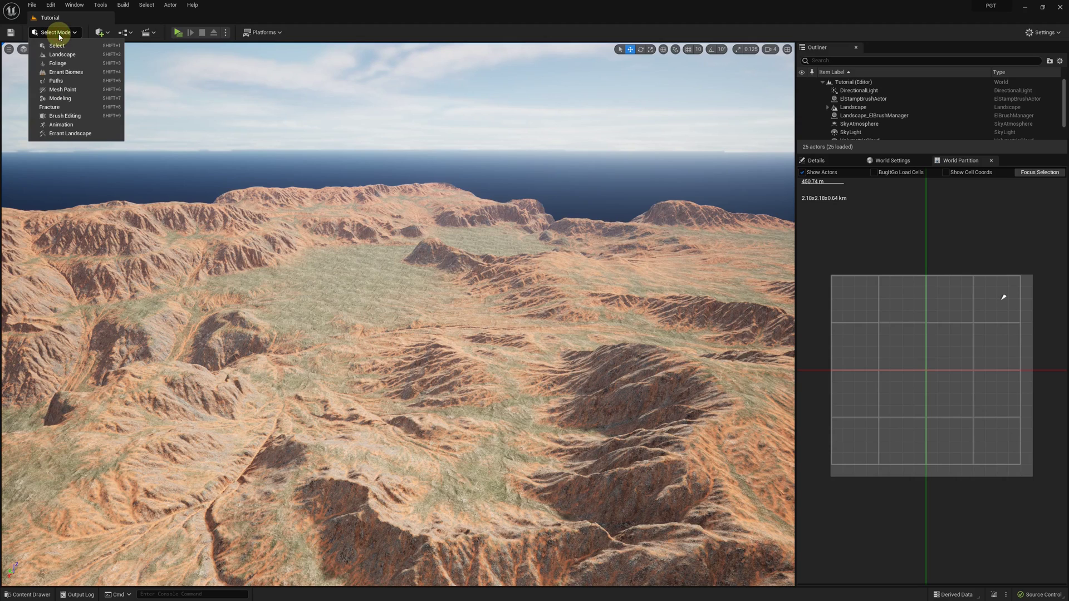
{"action": "left_click", "coordinate": [66, 72]}
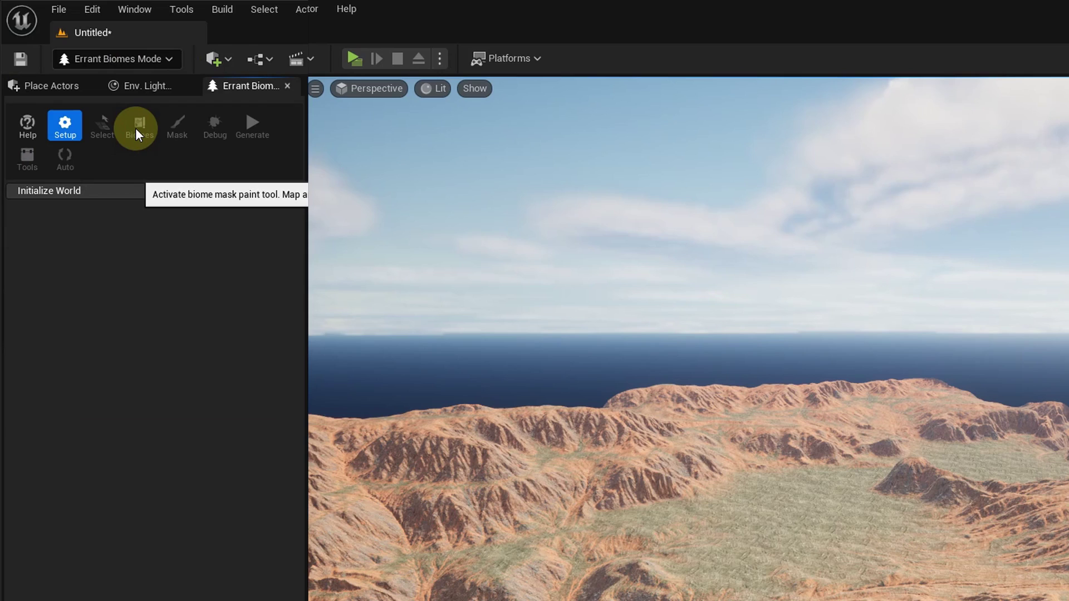
{"action": "left_click", "coordinate": [68, 190]}
{"action": "left_click", "coordinate": [159, 229]}
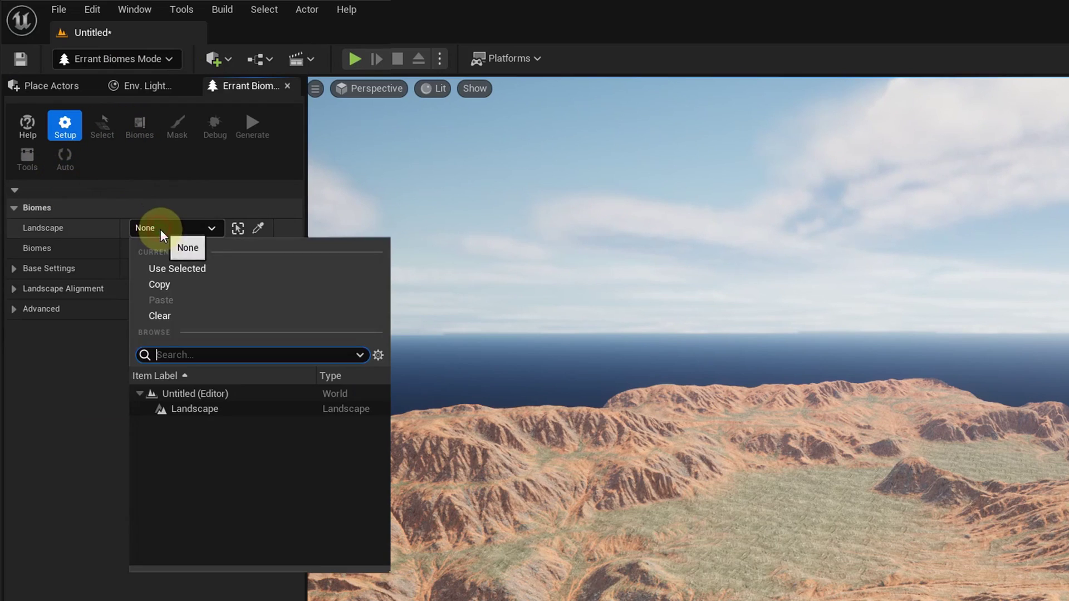
{"action": "left_click", "coordinate": [229, 408]}
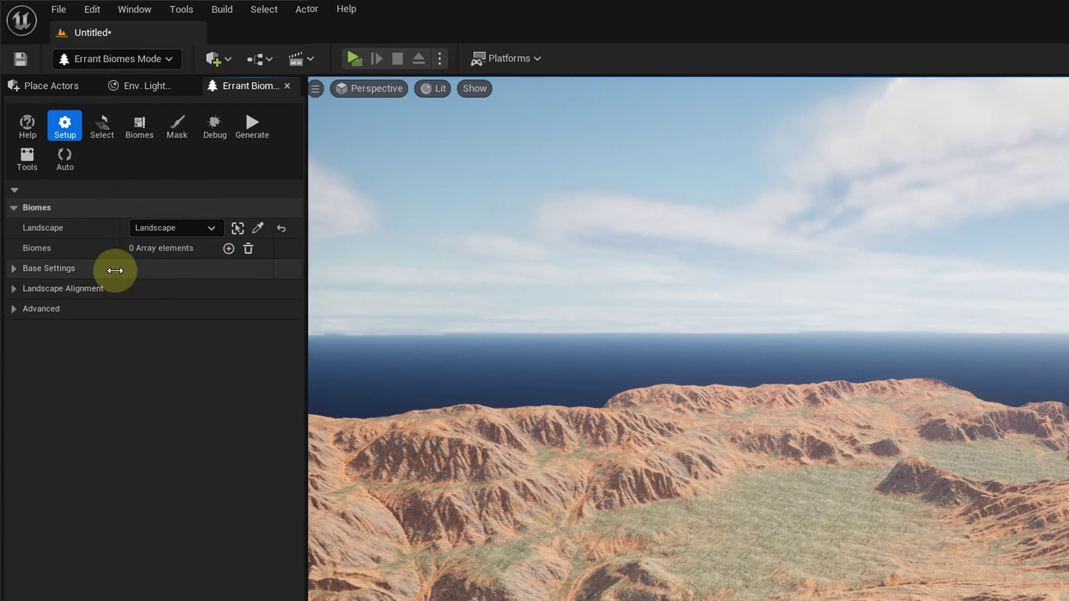
Set the biomes landscape layer in the Errant Biomes setup to Biomes.
{"action": "left_click", "coordinate": [12, 289]}
{"action": "left_click", "coordinate": [189, 310]}
{"action": "type", "text": "Biomes"}
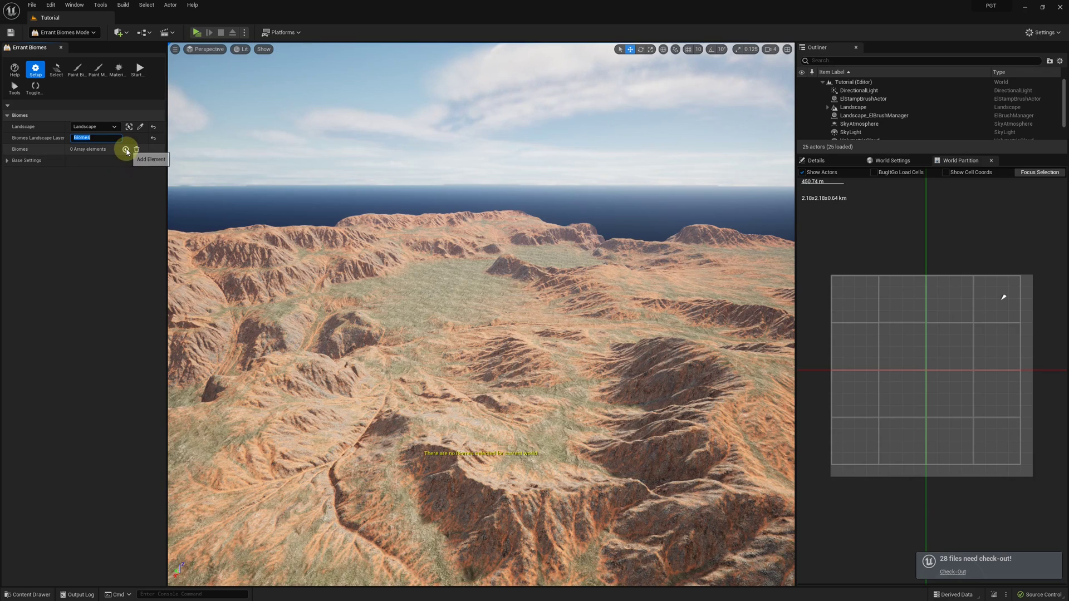
Add a biome entry to the setup and create its new Biome asset as EB_Mountains in the Tutorial/Biomes folder.
{"action": "left_click", "coordinate": [125, 149]}
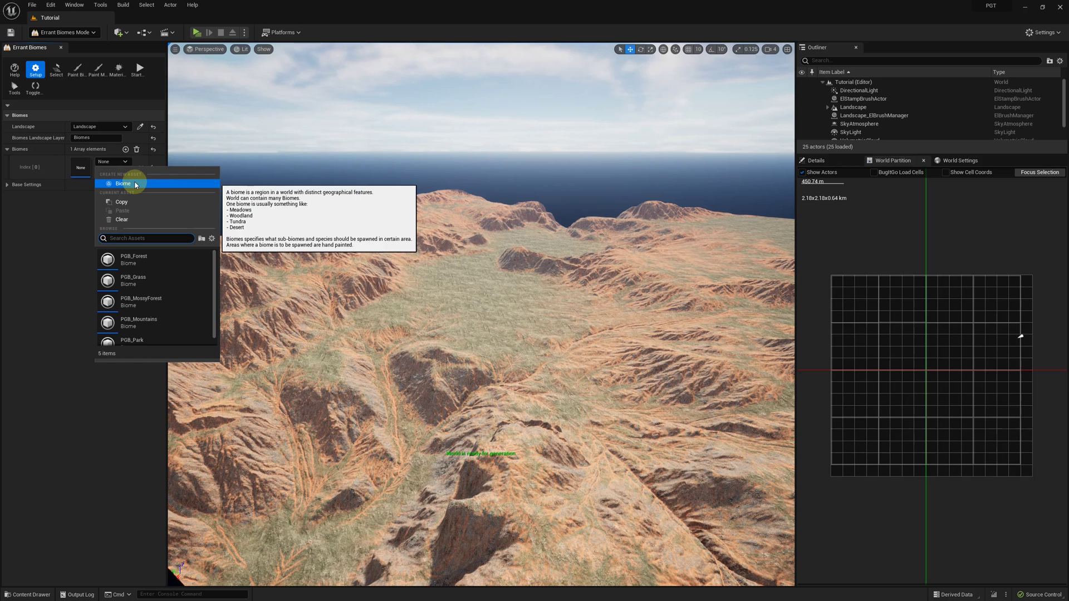
{"action": "left_click", "coordinate": [136, 184]}
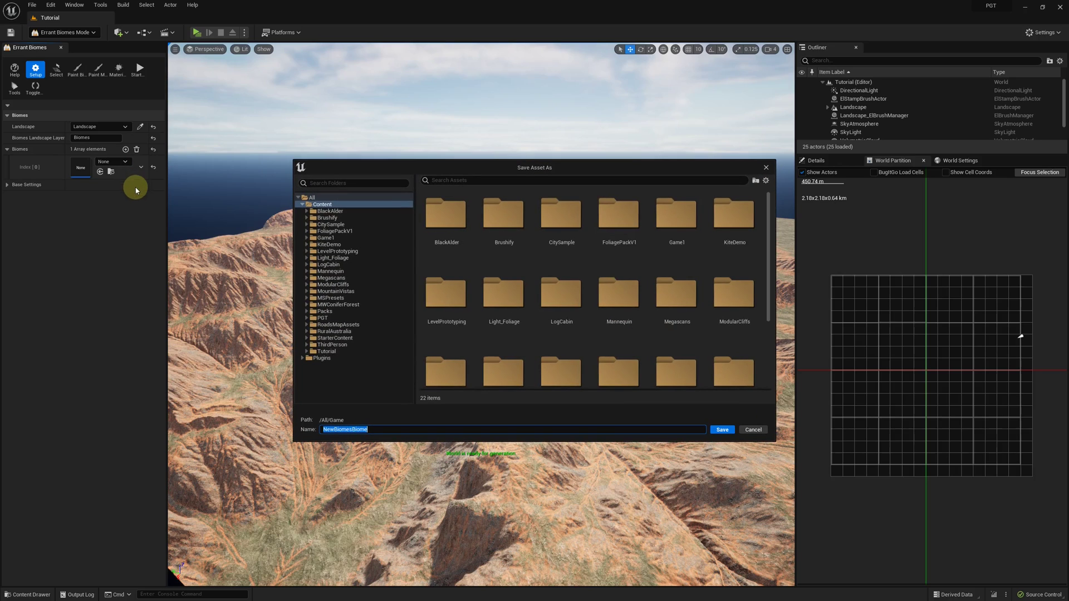
{"action": "double_click", "coordinate": [439, 226]}
{"action": "left_click", "coordinate": [382, 432]}
{"action": "type", "text": "EB"}
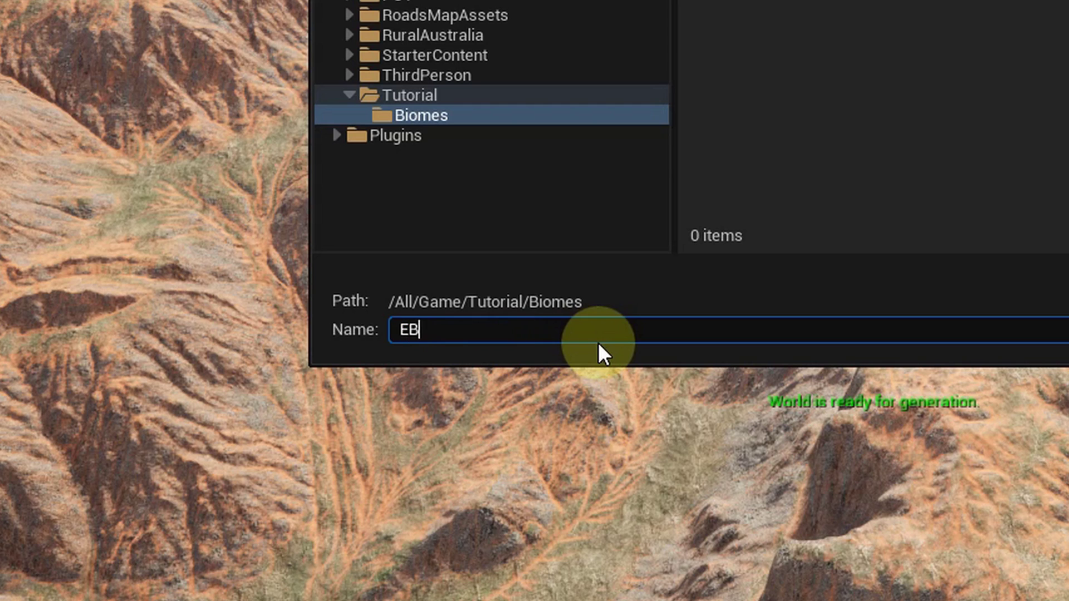
{"action": "type", "text": "_Mountains"}
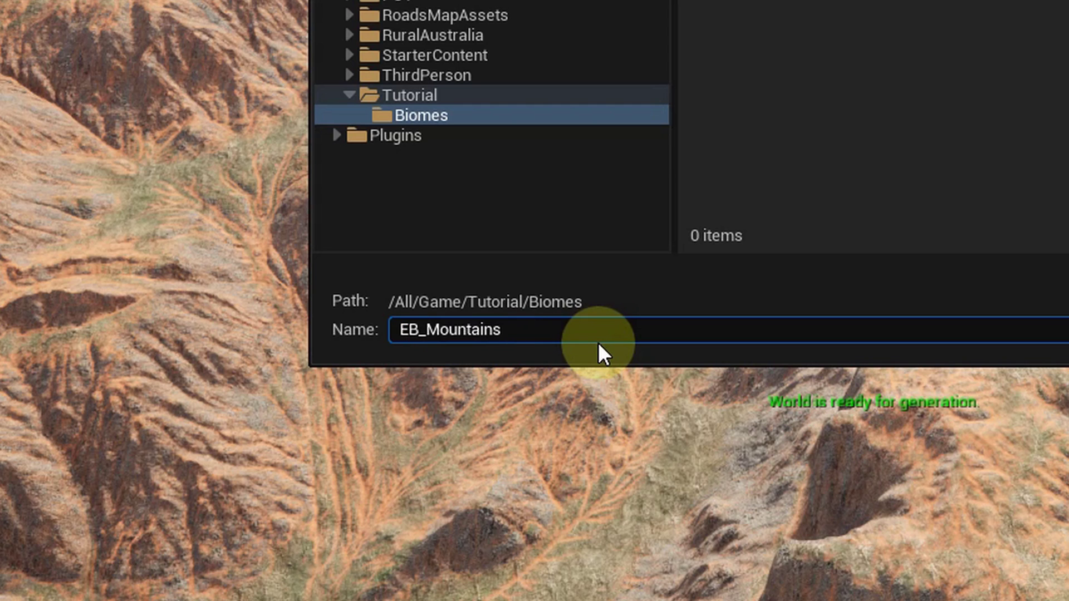
{"action": "key", "text": "Return"}
Set the debug color of EB_Mountains to blue and display the biome painting overlay on the landscape.
{"action": "double_click", "coordinate": [82, 167]}
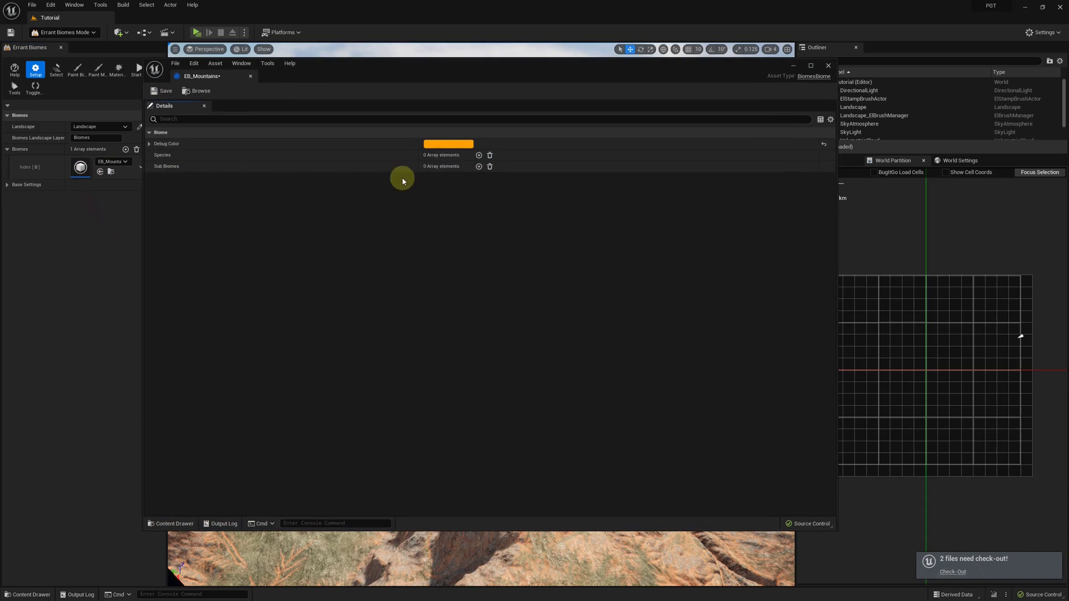
{"action": "left_click", "coordinate": [448, 144]}
{"action": "left_click", "coordinate": [476, 188]}
{"action": "left_click", "coordinate": [566, 356]}
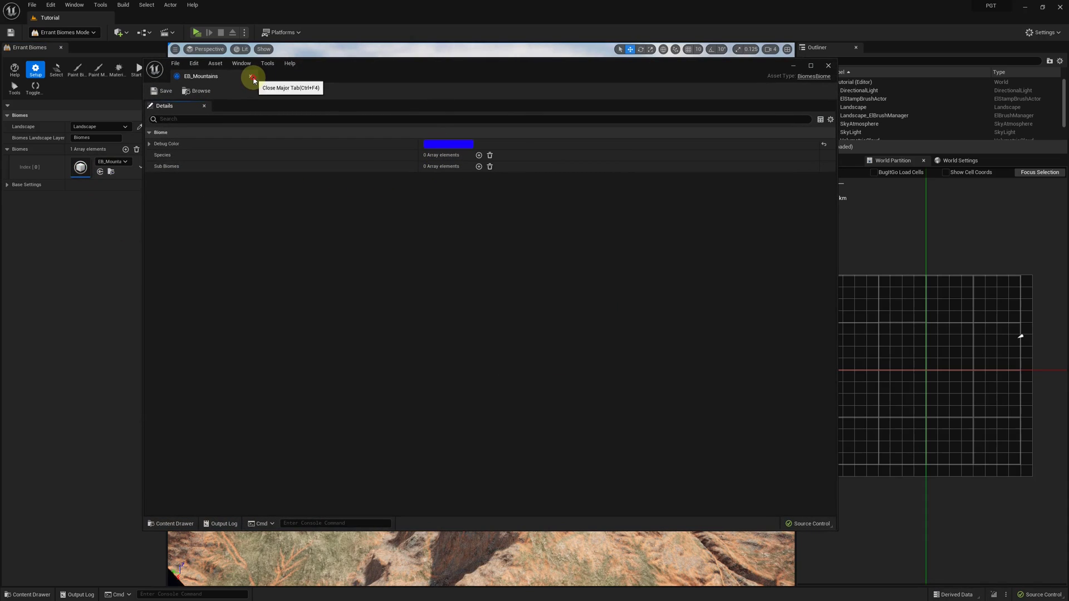
{"action": "left_click", "coordinate": [250, 76]}
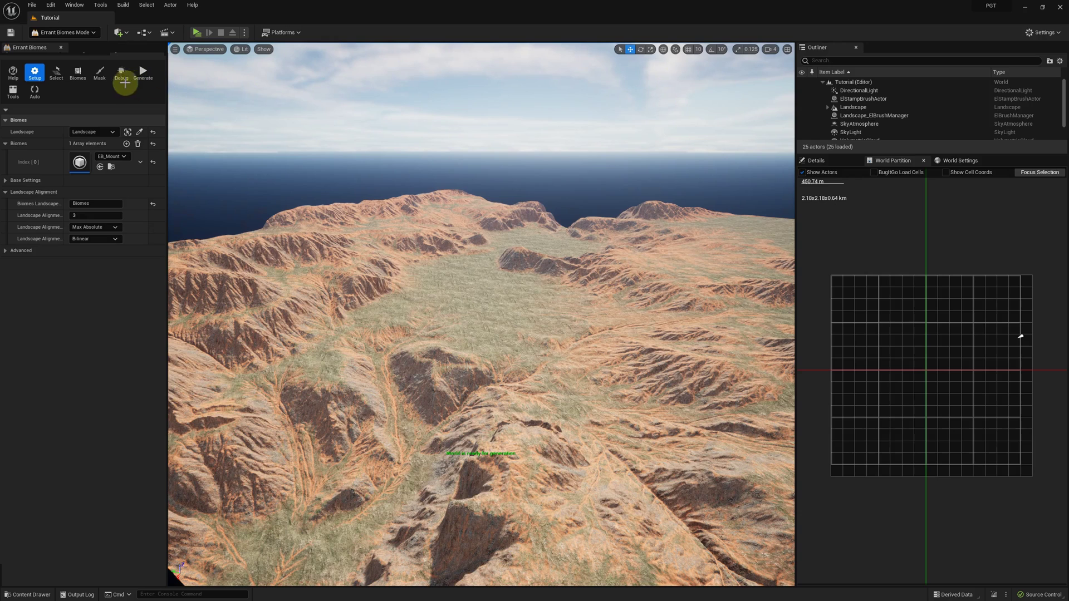
{"action": "left_click", "coordinate": [78, 74]}
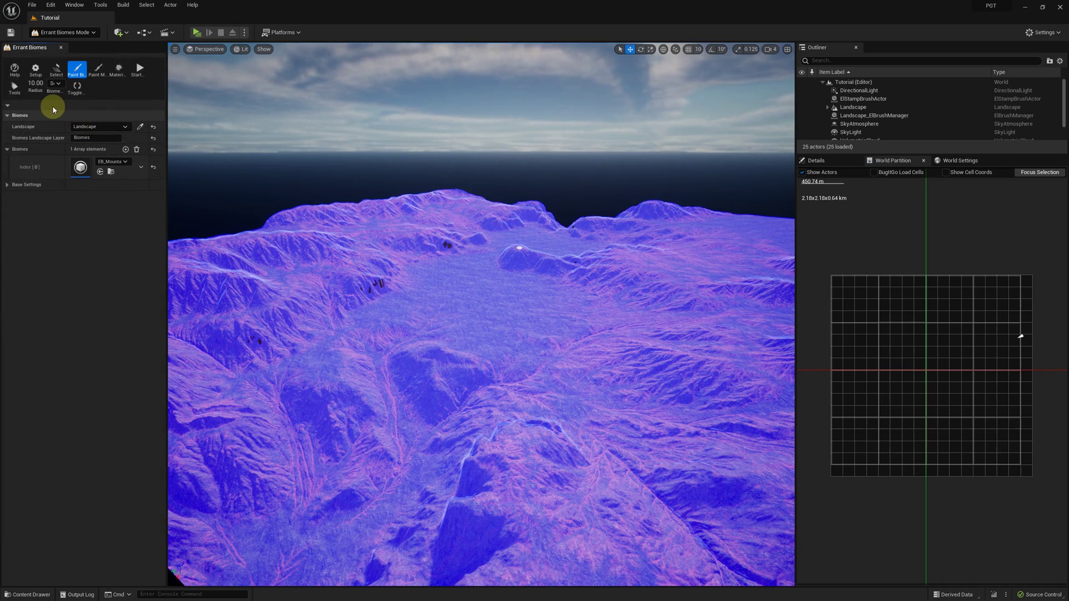
Add a sub-biome to EB_Mountains and create its new asset as ESB_Forest in the Tutorial/Biomes folder.
{"action": "left_click", "coordinate": [37, 75]}
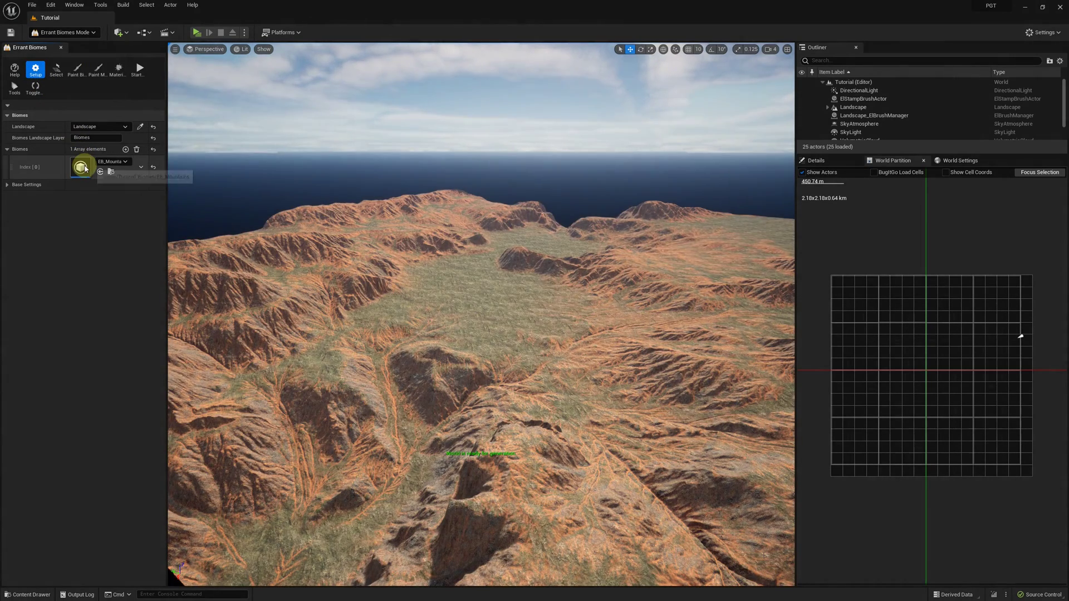
{"action": "double_click", "coordinate": [81, 168]}
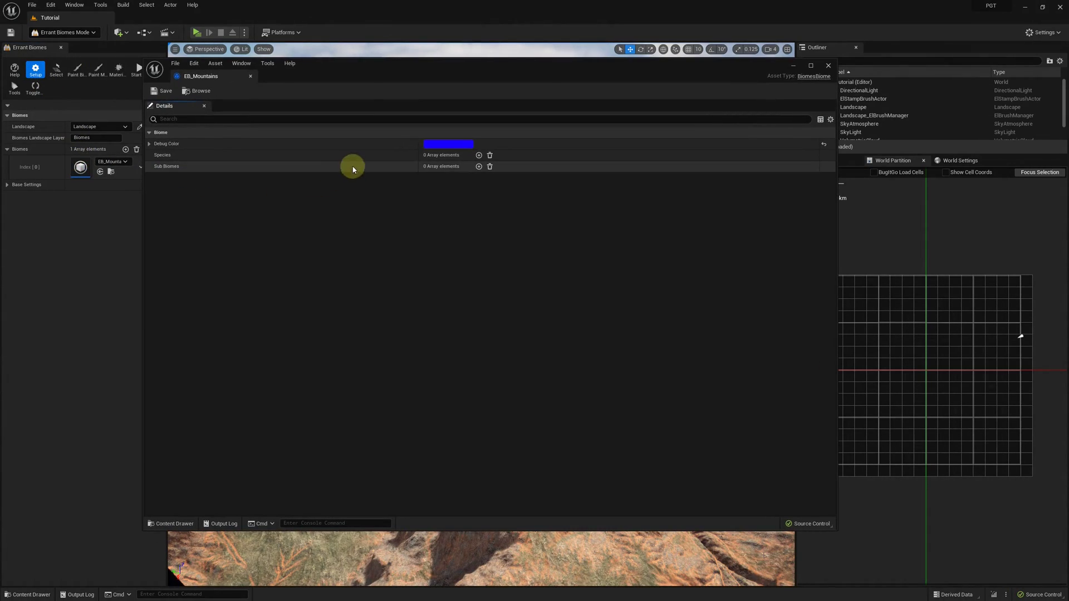
{"action": "left_click", "coordinate": [479, 167]}
{"action": "left_click", "coordinate": [486, 184]}
{"action": "left_click", "coordinate": [489, 202]}
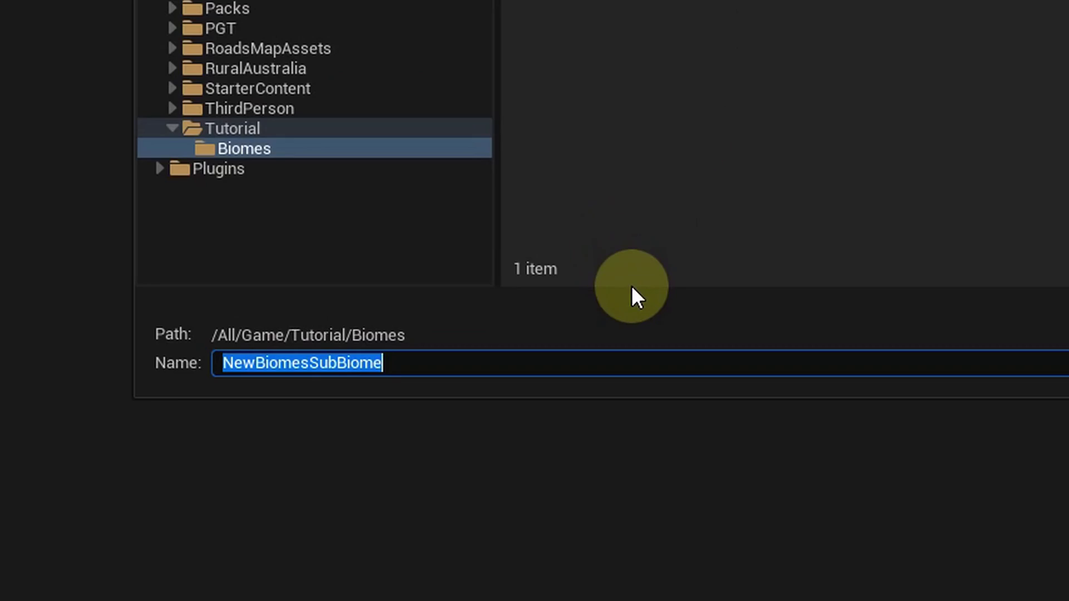
{"action": "type", "text": "ESB_Forest"}
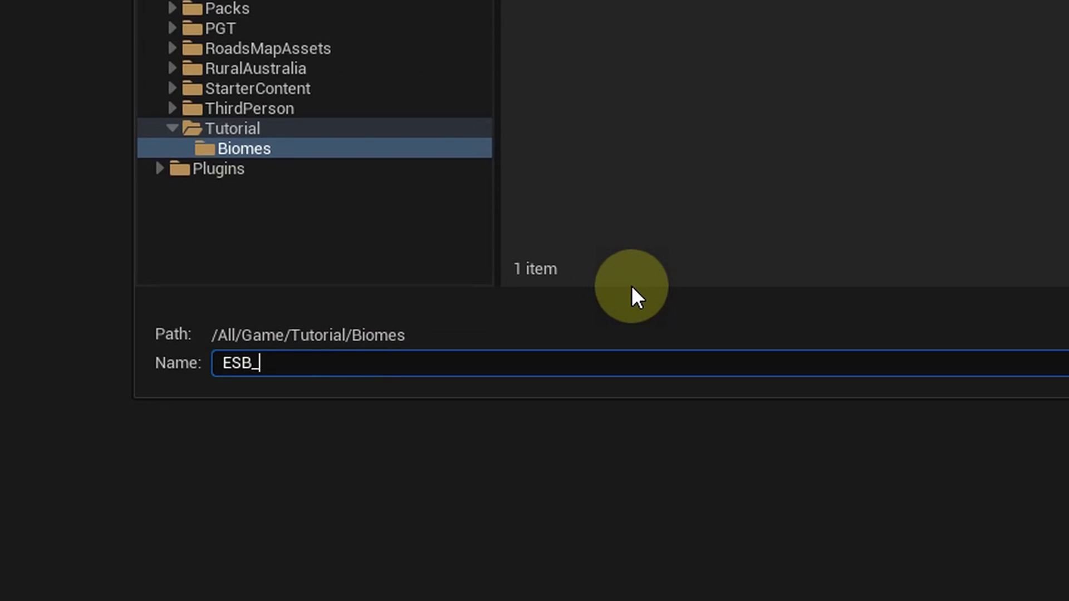
{"action": "key", "text": "Return"}
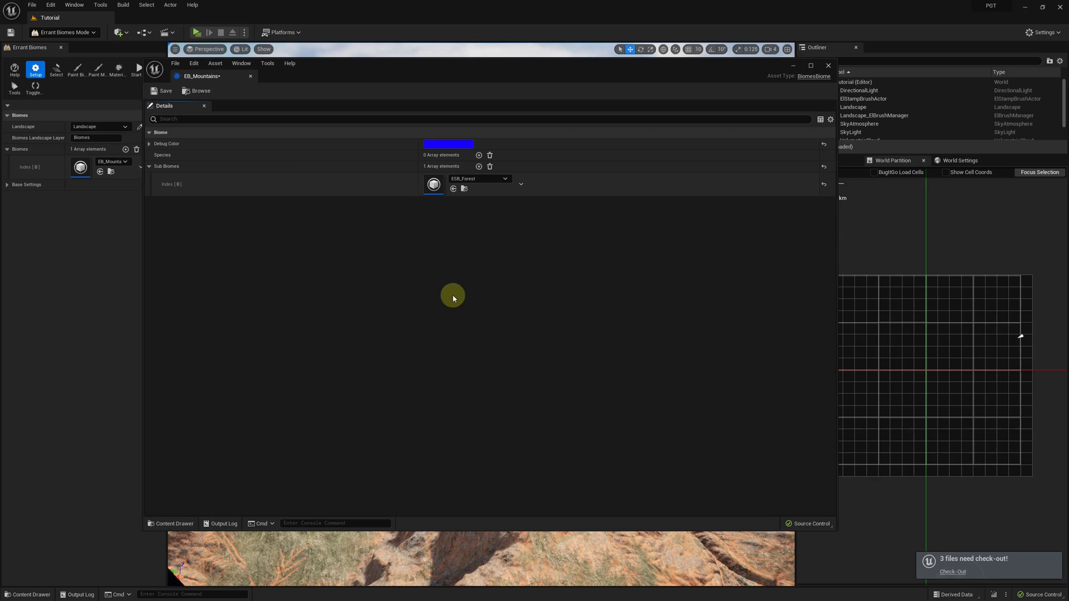
Add a species to ESB_Forest, creating the new asset ES_Trees in Tutorial/Biomes from a species template.
{"action": "double_click", "coordinate": [437, 191]}
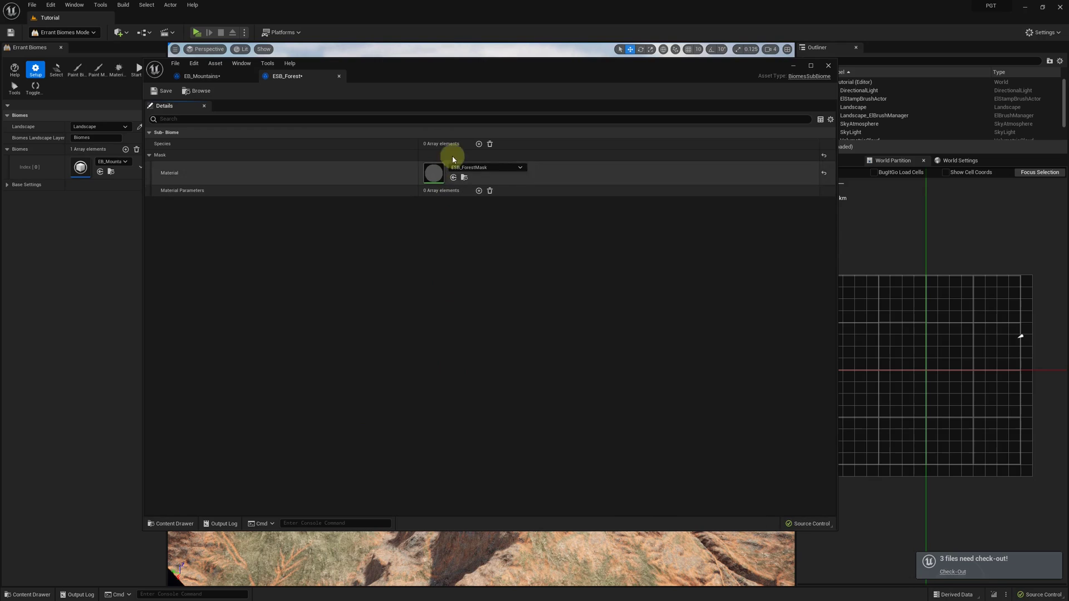
{"action": "left_click", "coordinate": [479, 145]}
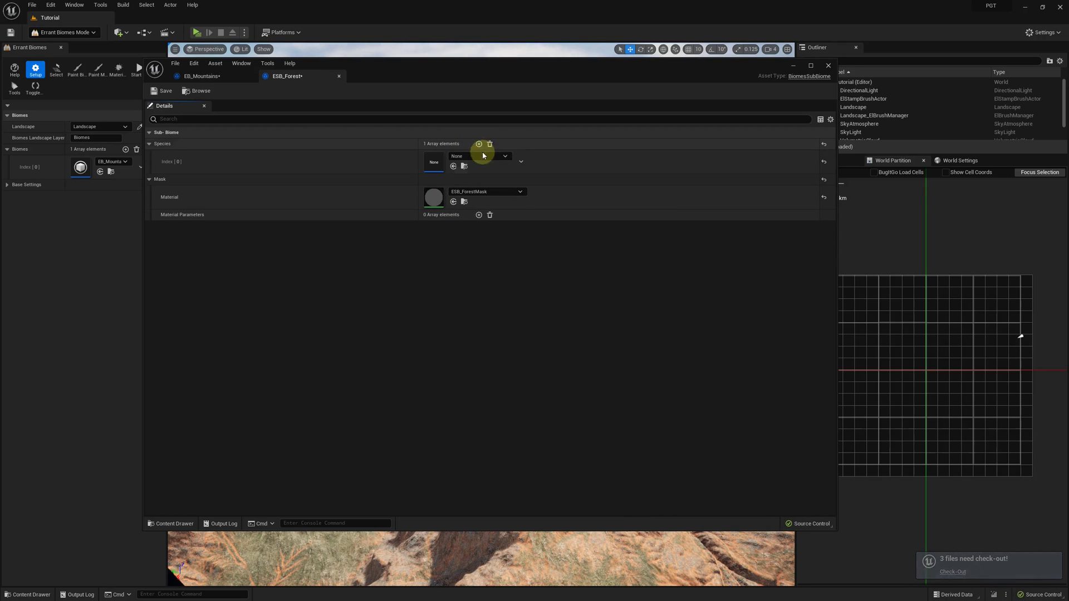
{"action": "left_click", "coordinate": [501, 156]}
{"action": "left_click", "coordinate": [501, 178]}
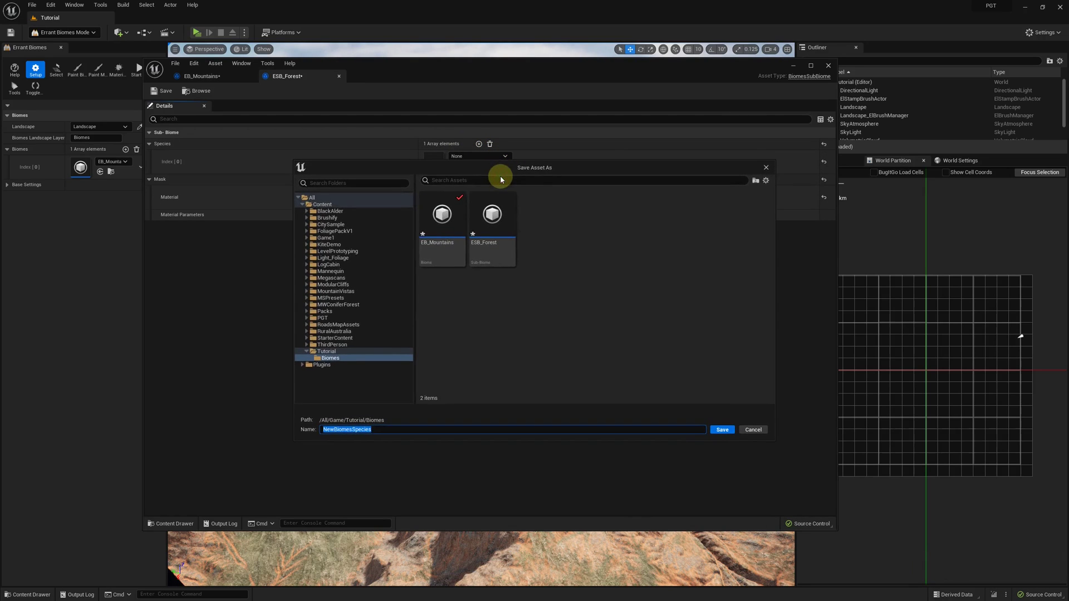
{"action": "type", "text": "ES_Trees"}
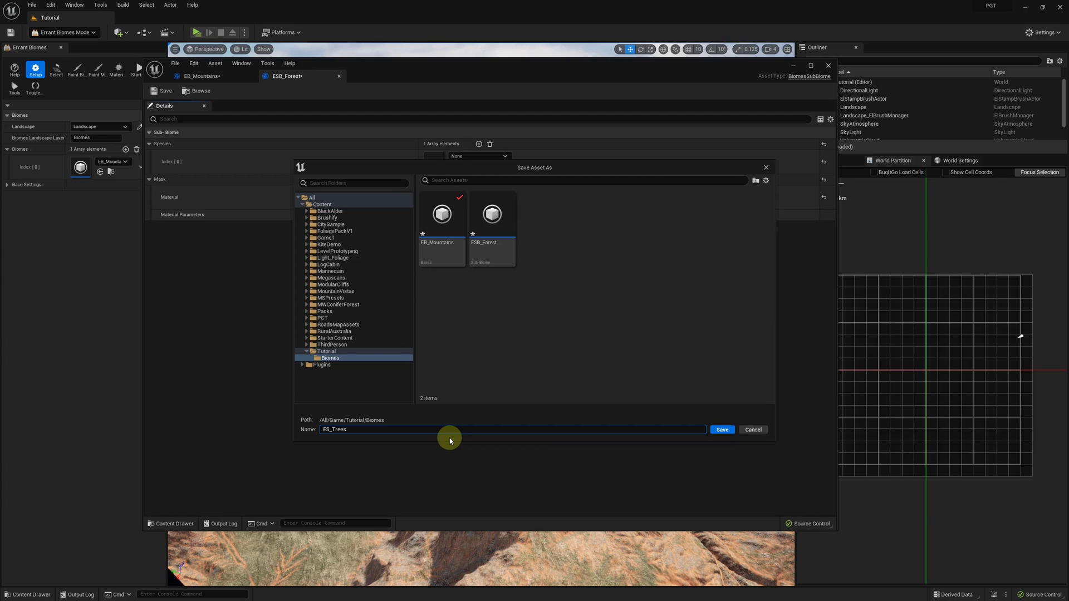
{"action": "key", "text": "Return"}
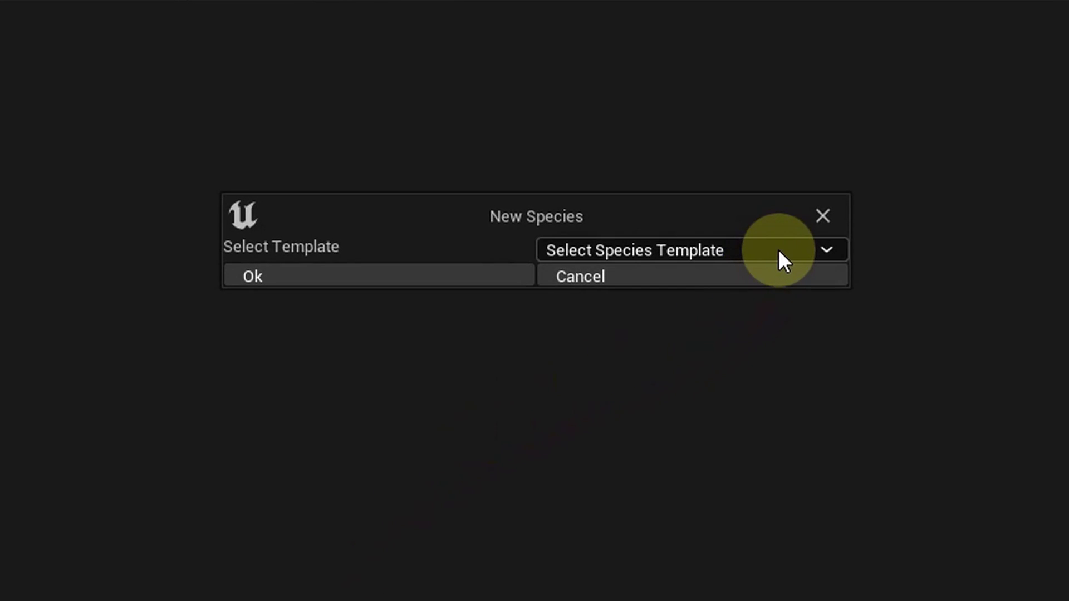
{"action": "left_click", "coordinate": [778, 251]}
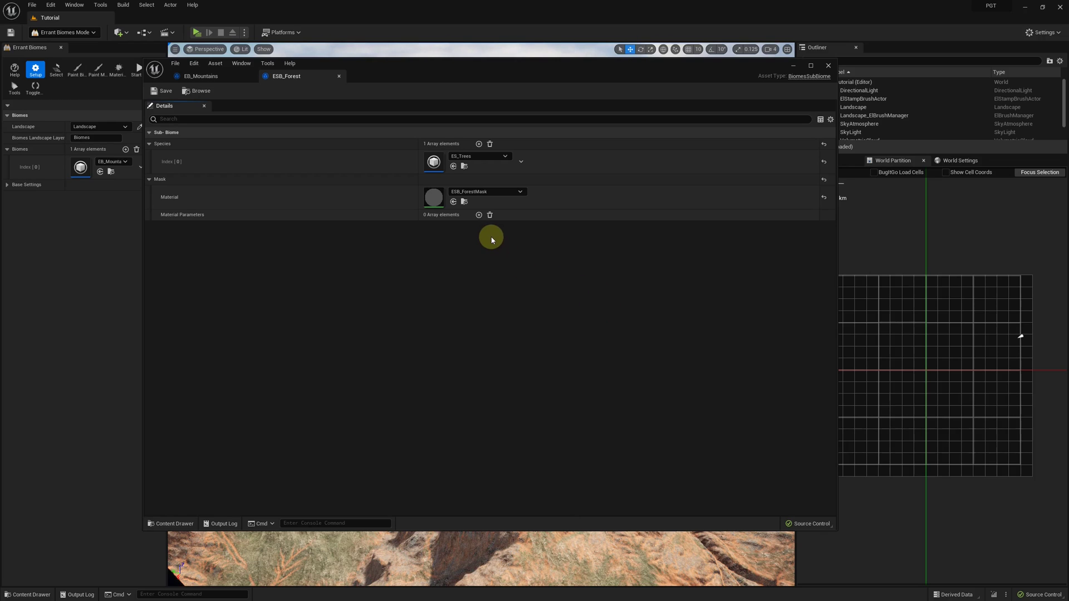
Set the growth spacing of the ES_Trees species to 500 and minimize the asset editor.
{"action": "double_click", "coordinate": [434, 162]}
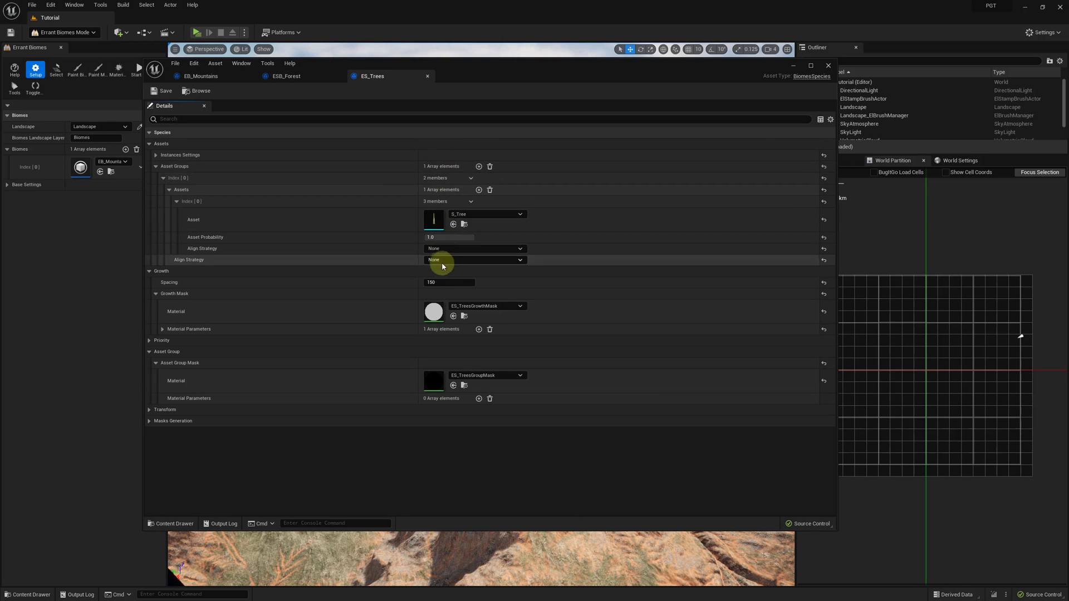
{"action": "left_click", "coordinate": [449, 280]}
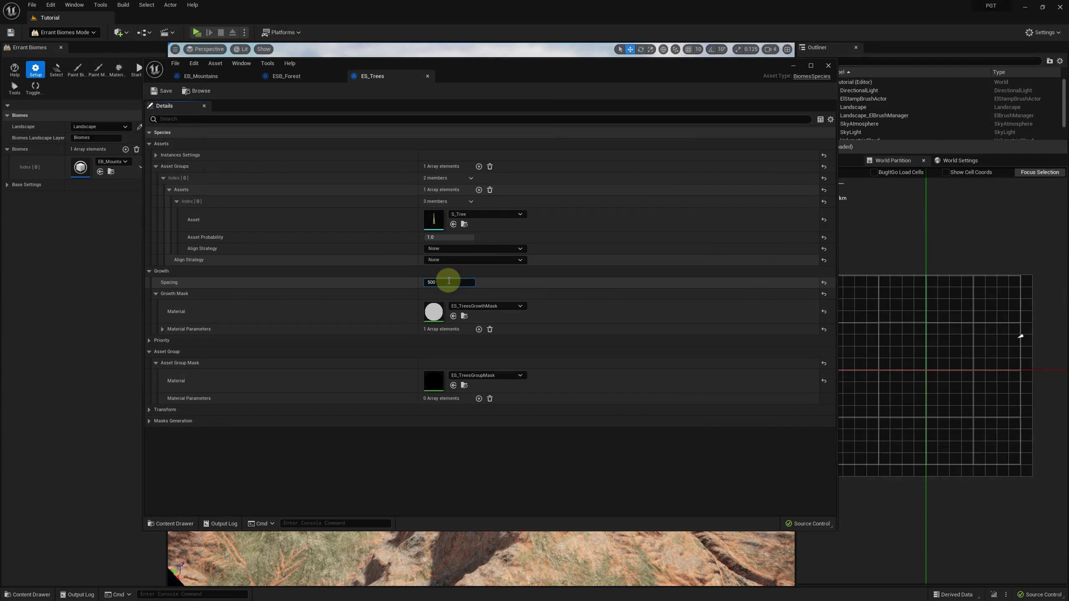
{"action": "key", "text": "Return"}
{"action": "left_click", "coordinate": [794, 67]}
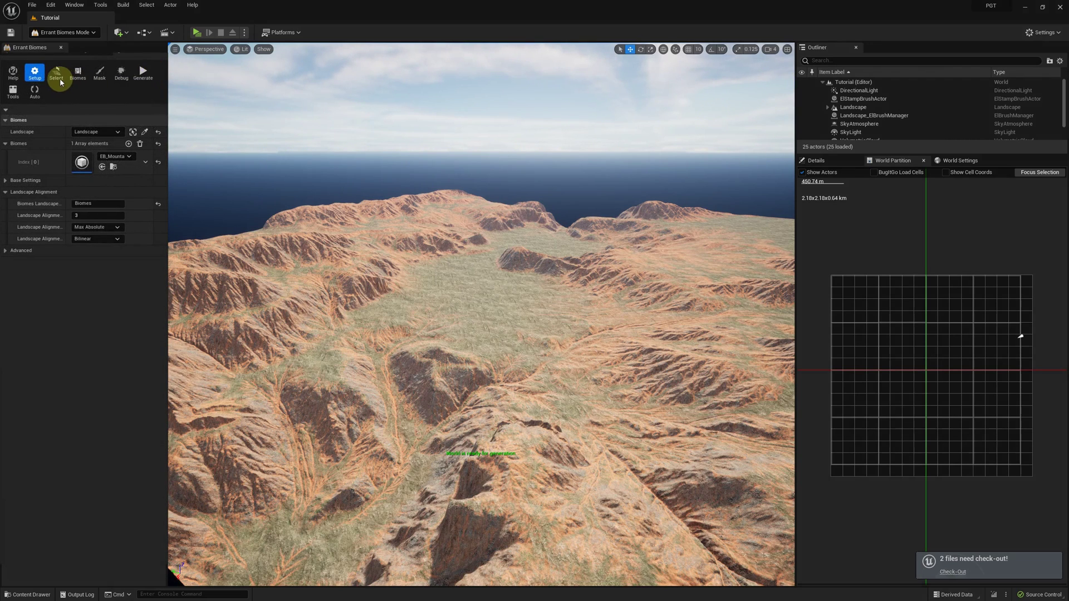
Select the generation components covering the central valley of the landscape and generate the biomes there.
{"action": "left_click", "coordinate": [57, 73]}
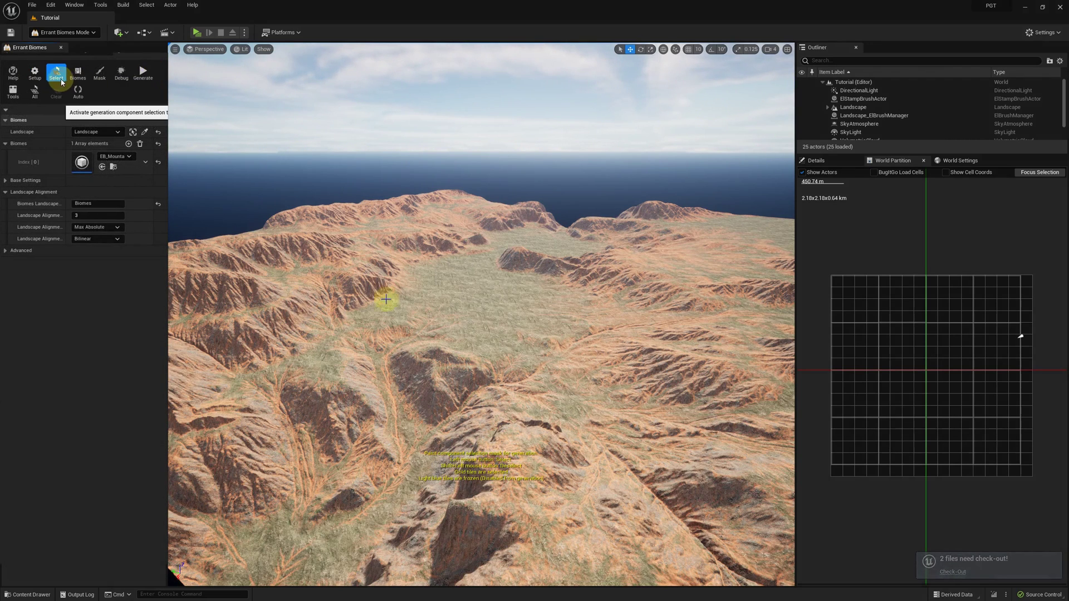
{"action": "mouse_move", "coordinate": [434, 424]}
{"action": "left_mouse_down"}
{"action": "mouse_move", "coordinate": [514, 368]}
{"action": "mouse_move", "coordinate": [573, 355]}
{"action": "mouse_move", "coordinate": [412, 354]}
{"action": "mouse_move", "coordinate": [428, 316]}
{"action": "left_mouse_up"}
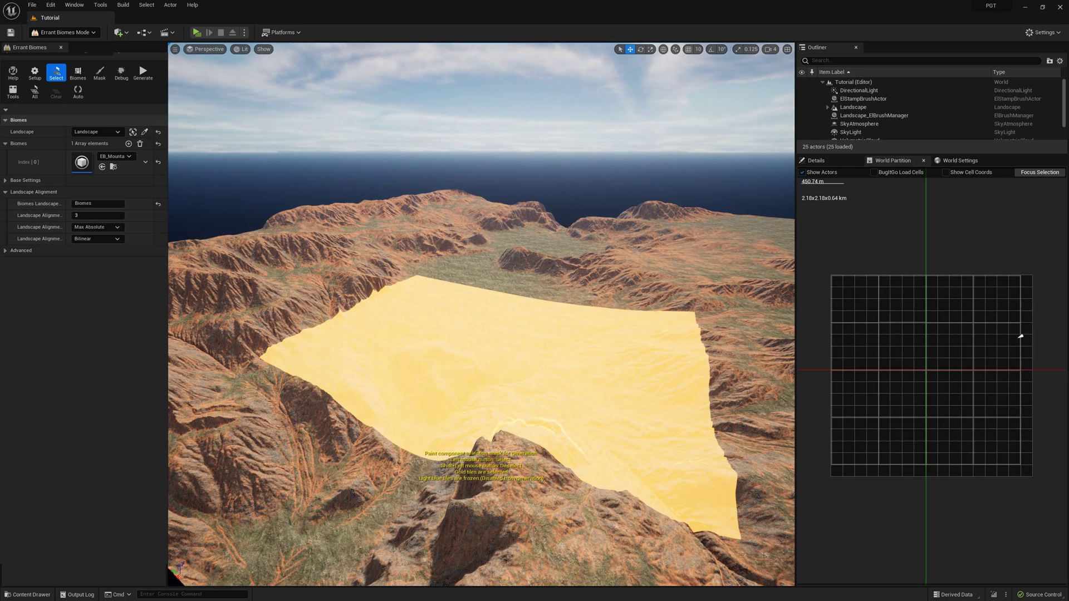
{"action": "left_click", "coordinate": [144, 78]}
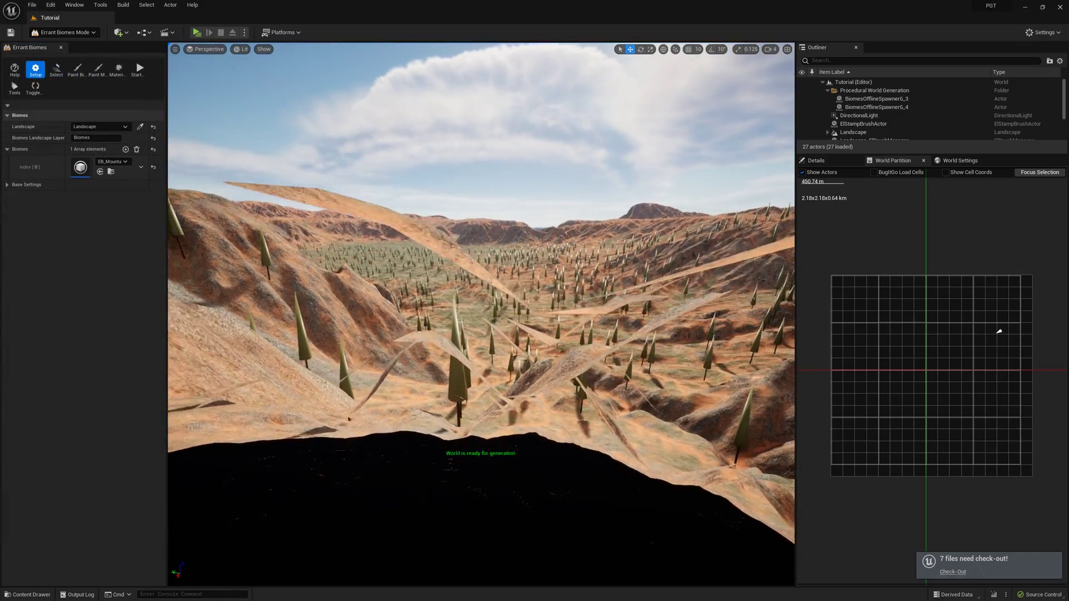
Set the growth spacing of ES_Trees to 200 and inspect the tree density in the valley.
{"action": "key", "text": "e"}
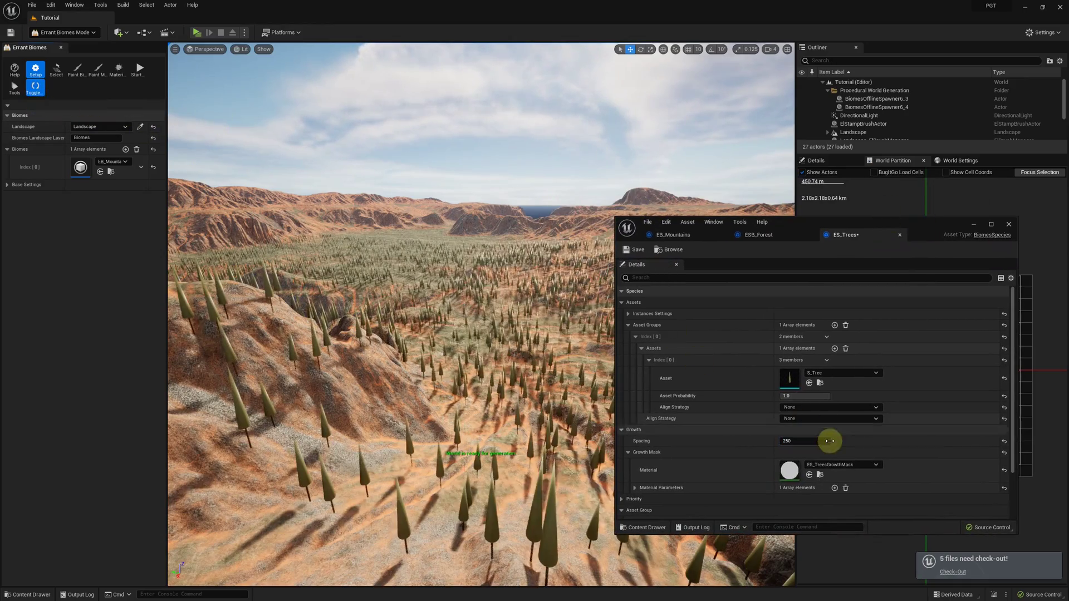
{"action": "left_click", "coordinate": [806, 442]}
{"action": "key", "text": "Return"}
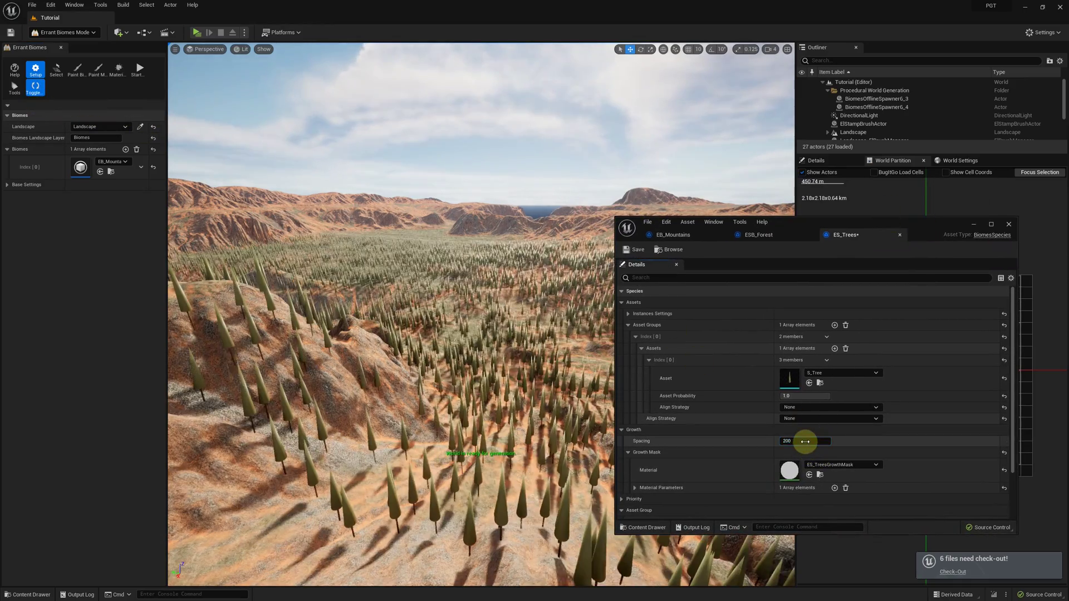
{"action": "right_click_drag", "start_coordinate": [475, 405], "coordinate": [492, 365]}
{"action": "key", "text": "e"}
{"action": "key", "text": "w"}
Add a second sub-biome to EB_Mountains and create its new asset as ESB_Rocks in the Tutorial/Biomes folder.
{"action": "left_click_drag", "start_coordinate": [797, 224], "coordinate": [682, 170]}
{"action": "left_click", "coordinate": [682, 180]}
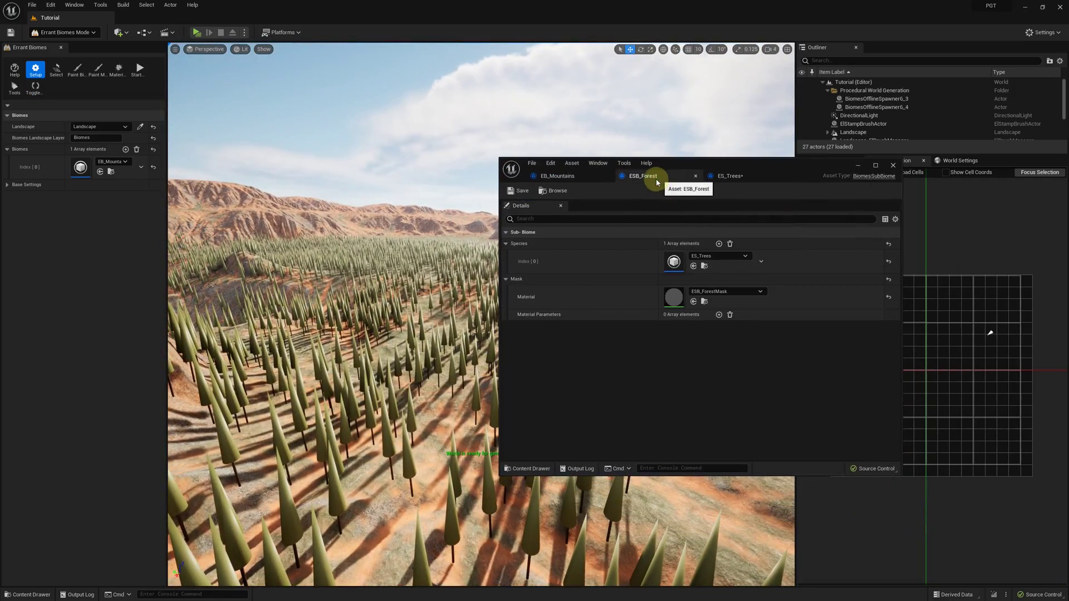
{"action": "left_click", "coordinate": [581, 179]}
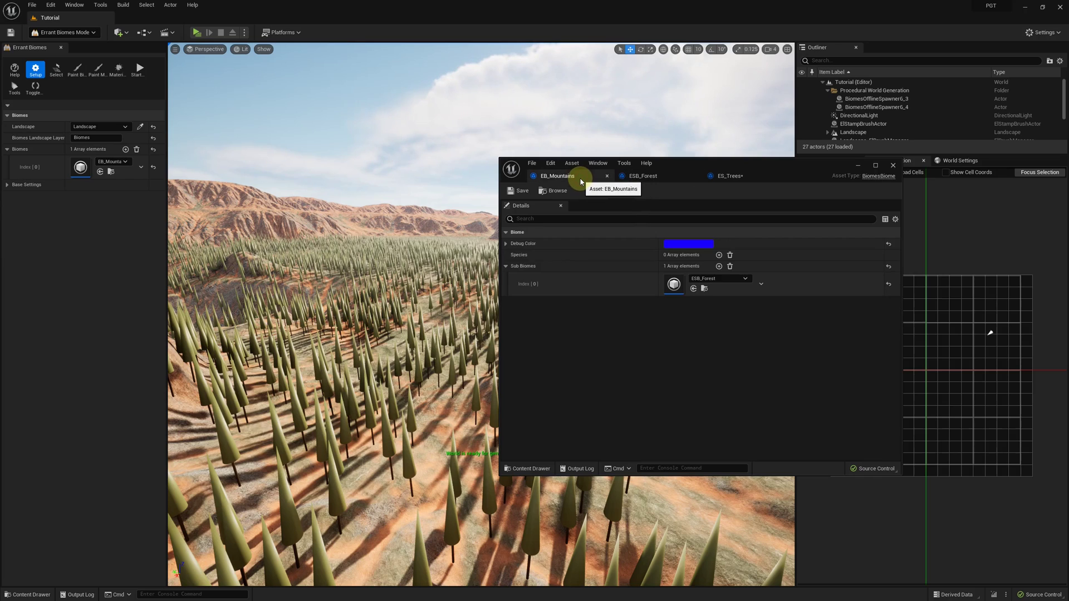
{"action": "left_click", "coordinate": [718, 266]}
{"action": "left_click", "coordinate": [730, 306]}
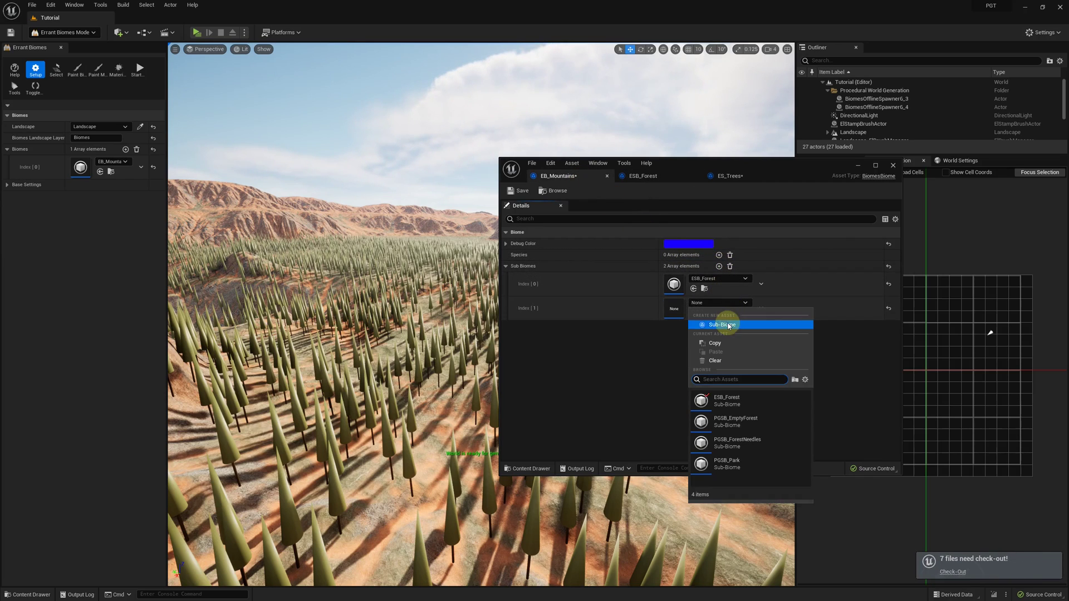
{"action": "left_click", "coordinate": [723, 320]}
{"action": "type", "text": "ESB_R"}
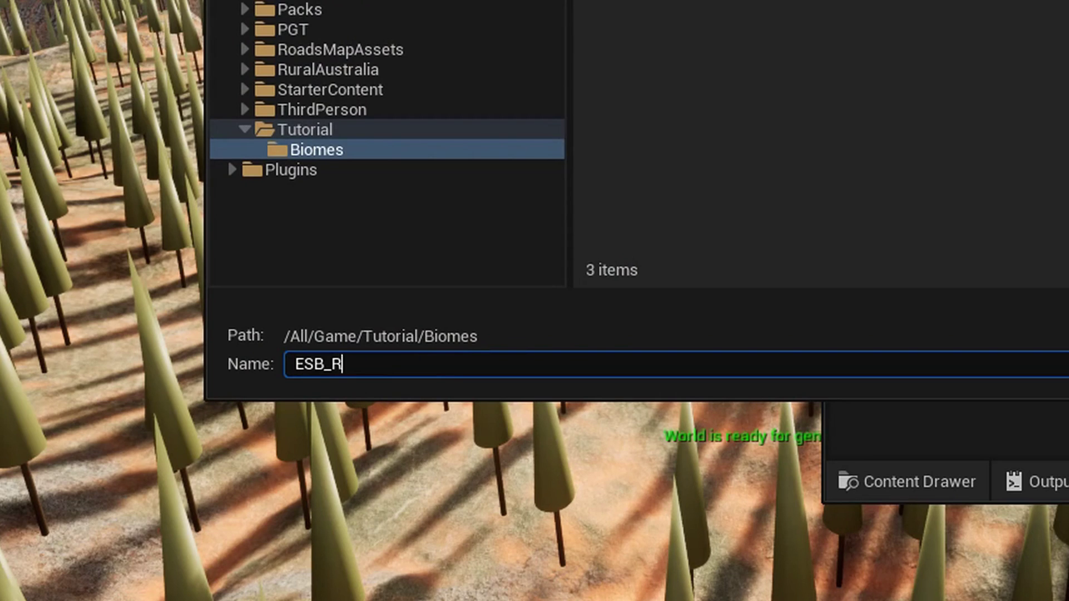
{"action": "type", "text": "ocks"}
{"action": "key", "text": "Return"}
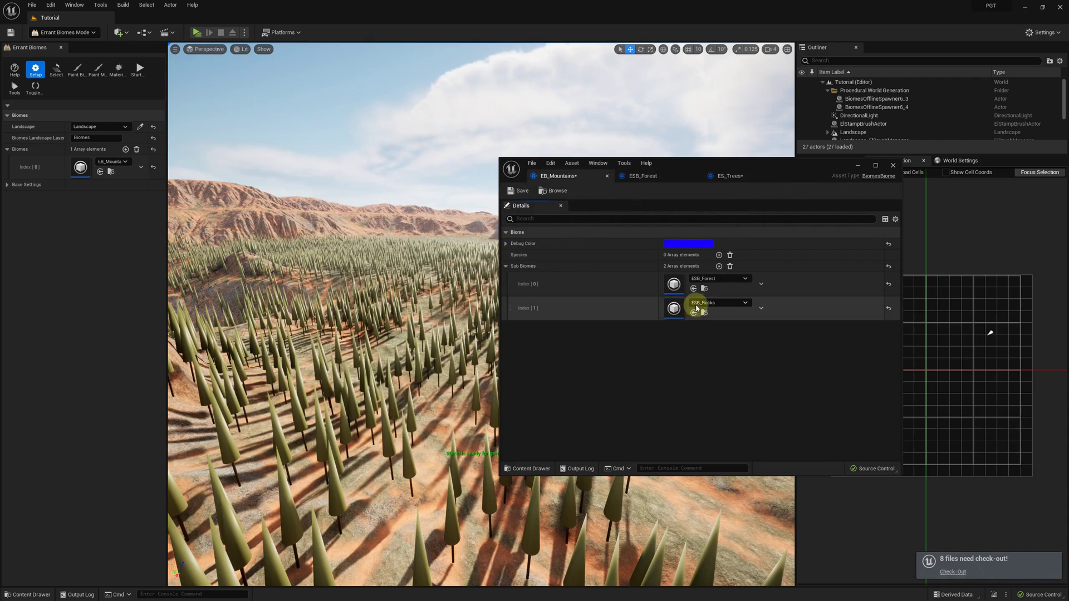
Add a species to the ESB_Rocks sub-biome, creating it as ES_Rocks in Tutorial/Biomes from the DefaultBigRocks template.
{"action": "double_click", "coordinate": [672, 309]}
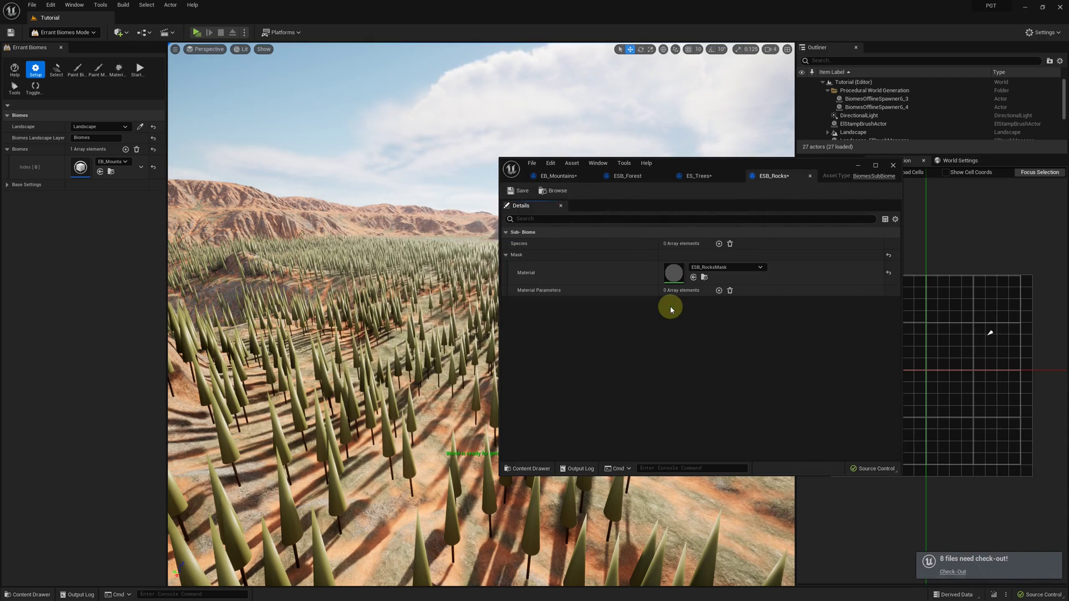
{"action": "left_click", "coordinate": [718, 243]}
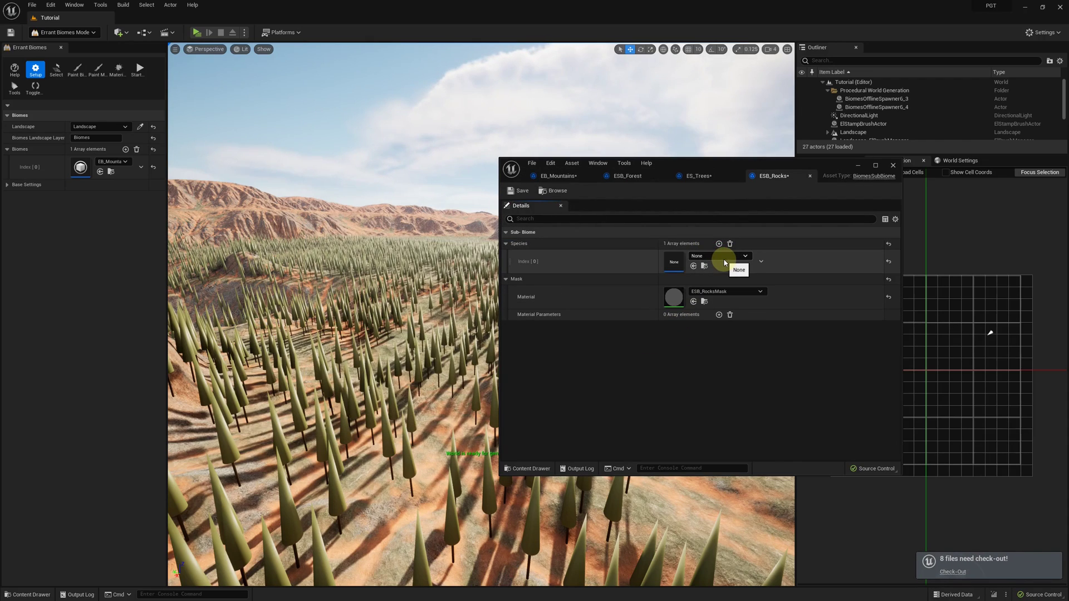
{"action": "left_click", "coordinate": [726, 260]}
{"action": "left_click", "coordinate": [723, 274]}
{"action": "type", "text": "E"}
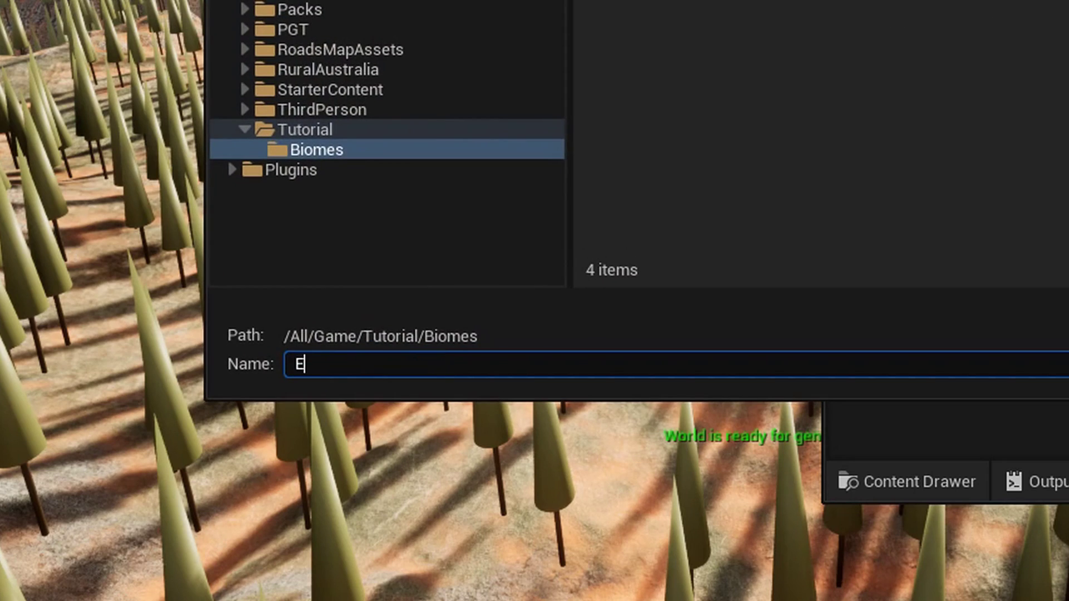
{"action": "type", "text": "S_Rocks"}
{"action": "key", "text": "Return"}
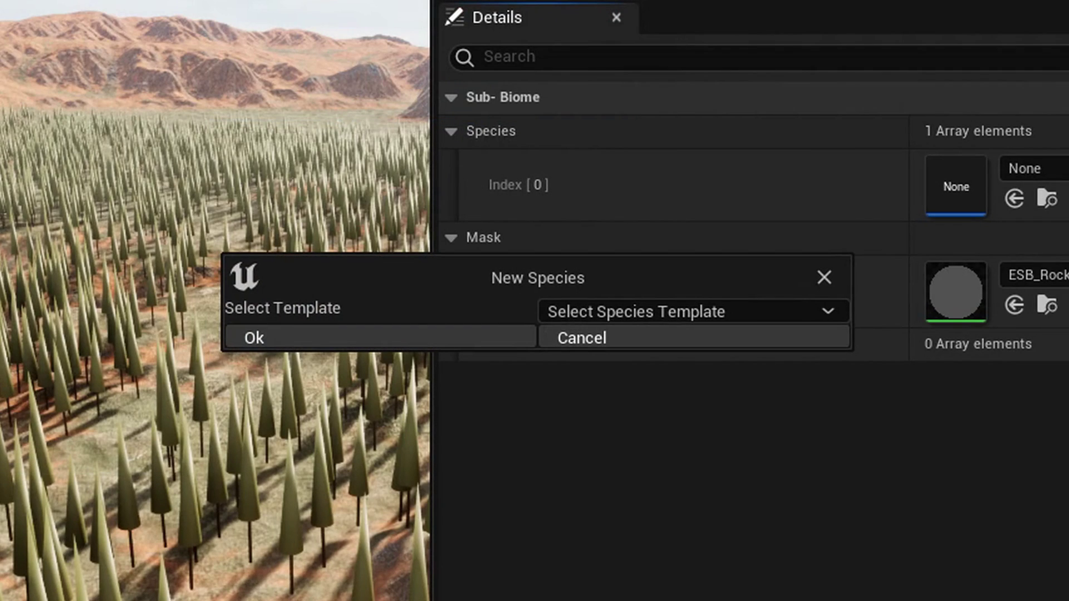
{"action": "left_click", "coordinate": [825, 312]}
{"action": "left_click", "coordinate": [801, 362]}
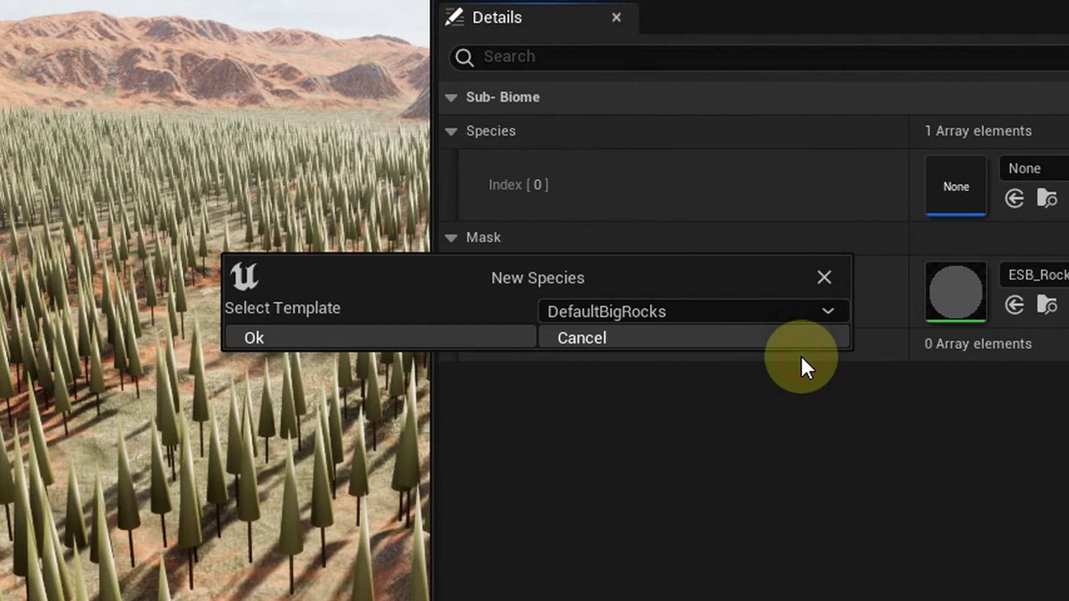
{"action": "left_click", "coordinate": [464, 341]}
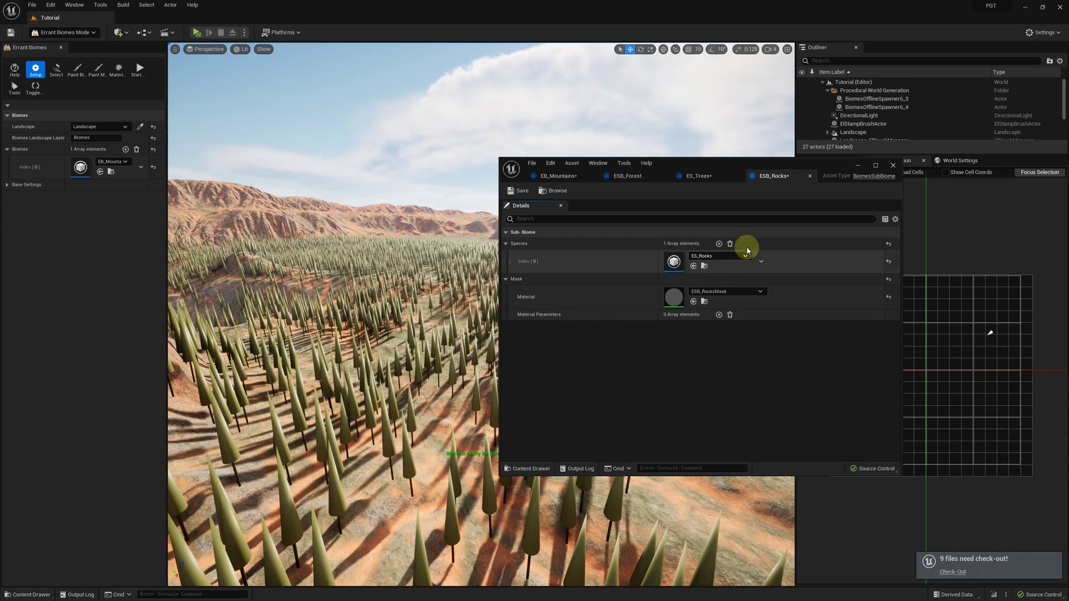
Minimize the asset editor, generate the biomes and inspect the rocks scattered among the trees in the valley.
{"action": "left_click", "coordinate": [861, 163]}
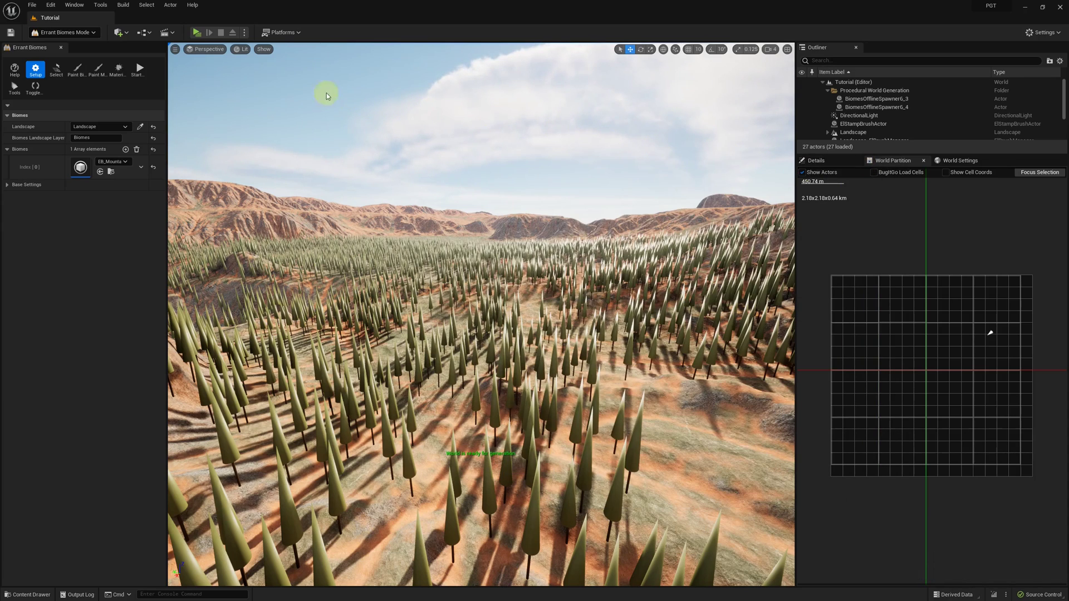
{"action": "left_click", "coordinate": [141, 69]}
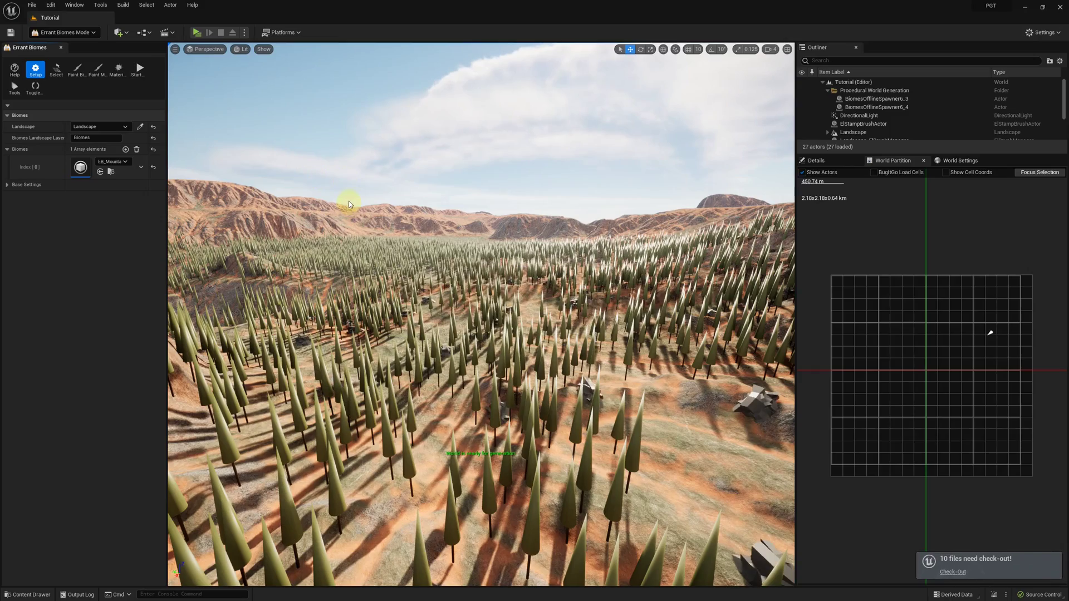
{"action": "mouse_move", "coordinate": [359, 194]}
{"action": "right_mouse_down"}
{"action": "mouse_move", "coordinate": [524, 245]}
{"action": "mouse_move", "coordinate": [632, 247]}
{"action": "mouse_move", "coordinate": [435, 270]}
{"action": "mouse_move", "coordinate": [479, 214]}
{"action": "mouse_move", "coordinate": [365, 207]}
{"action": "mouse_move", "coordinate": [359, 194]}
{"action": "right_mouse_up"}
{"action": "key", "text": "d"}
{"action": "key", "text": "e"}
{"action": "key", "text": "d"}
{"action": "key", "text": "q"}
{"action": "key", "text": "w"}
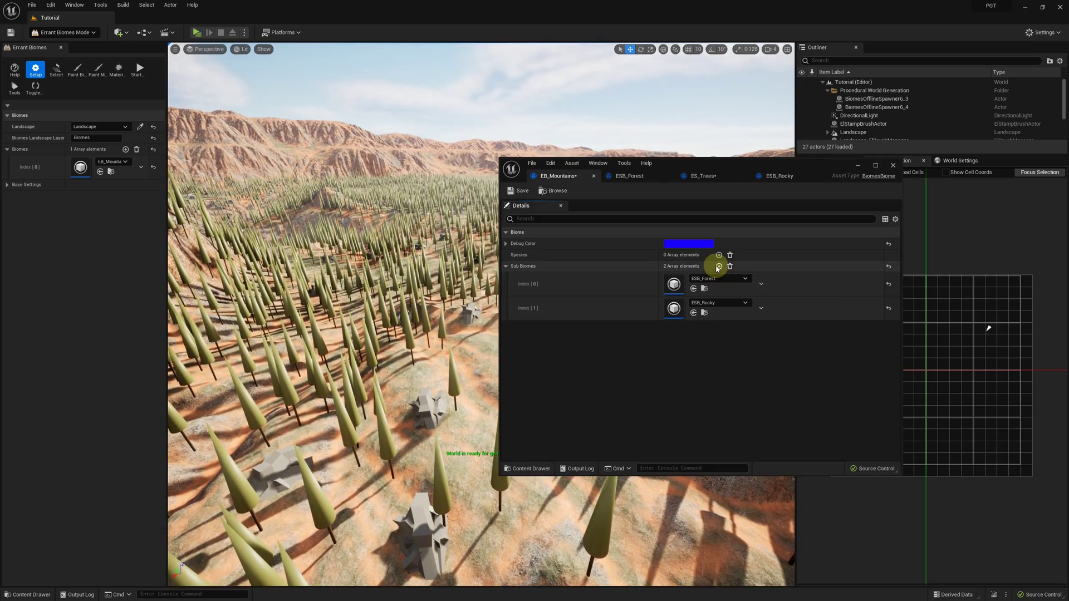
Add a third sub-biome to EB_Mountains and create its asset as ESB_Grassland in the Tutorial/Biomes folder.
{"action": "left_click", "coordinate": [718, 266]}
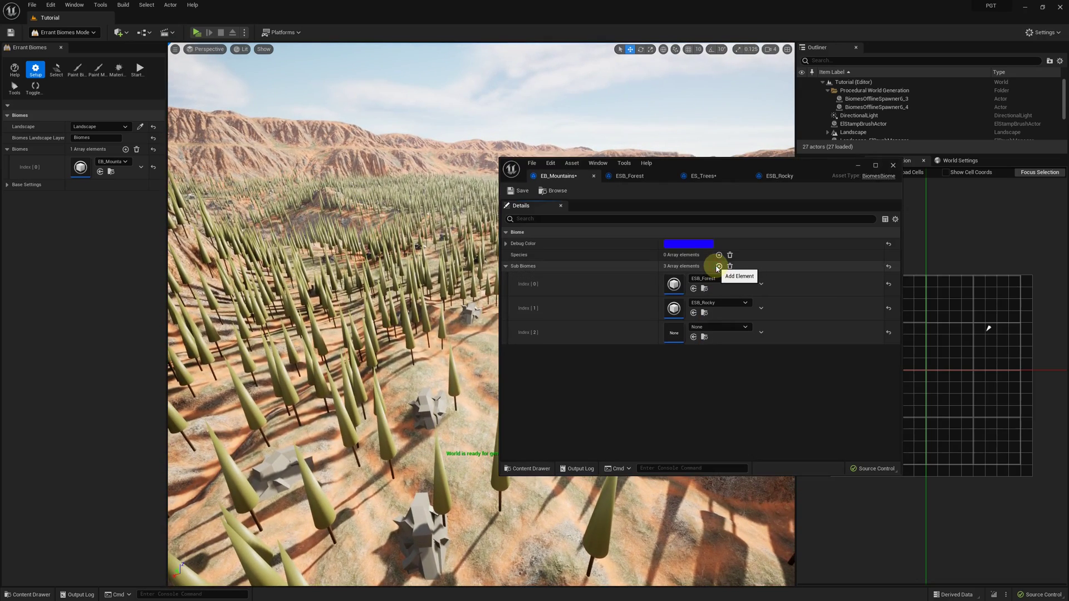
{"action": "left_click", "coordinate": [736, 328]}
{"action": "left_click", "coordinate": [740, 349]}
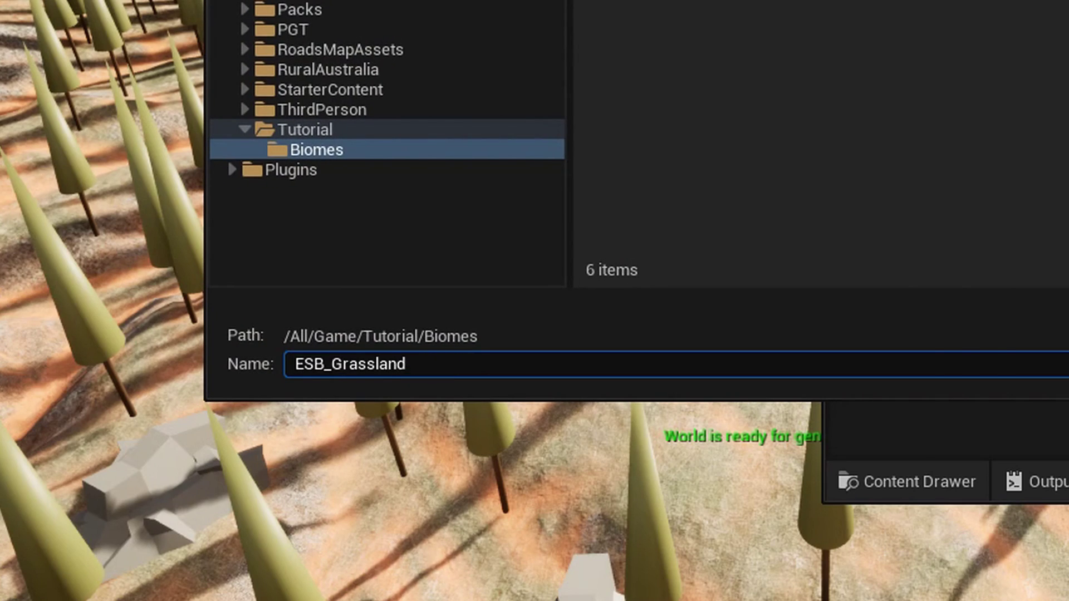
{"action": "key", "text": "Return"}
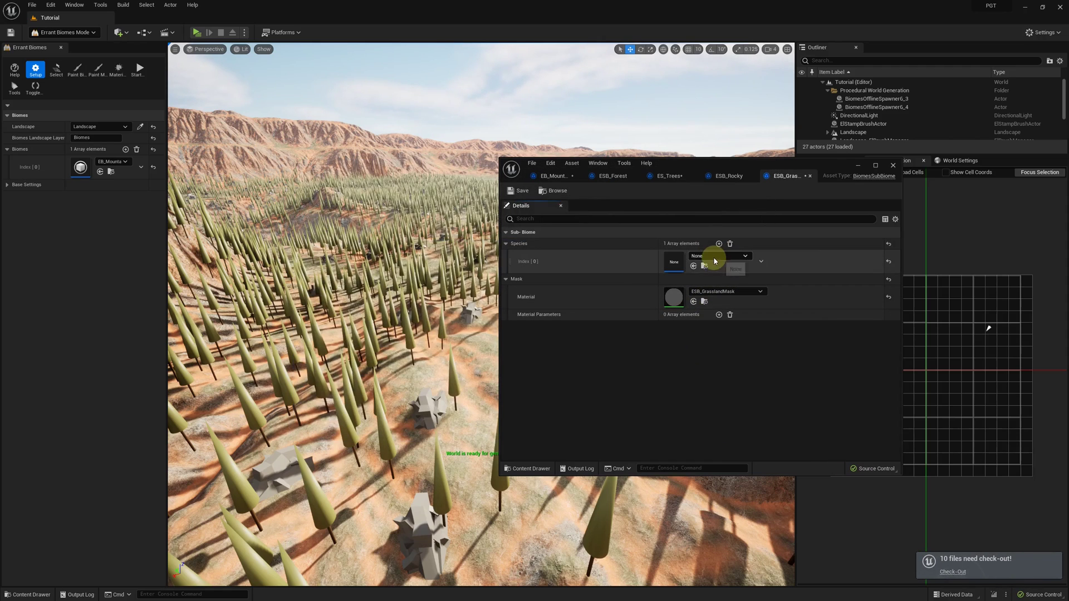
Create the ES_Grass species from a species template in ESB_Grassland, generate the biomes and minimize the asset editor.
{"action": "left_click", "coordinate": [718, 278]}
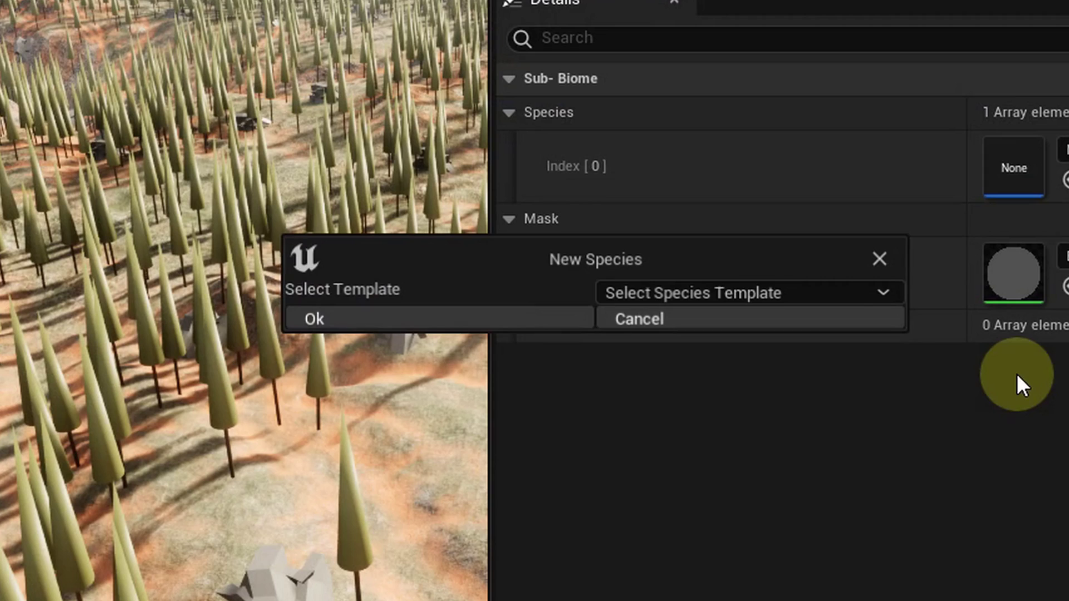
{"action": "left_click", "coordinate": [849, 295]}
{"action": "left_click", "coordinate": [780, 367]}
{"action": "left_click", "coordinate": [548, 320]}
{"action": "left_click", "coordinate": [140, 70]}
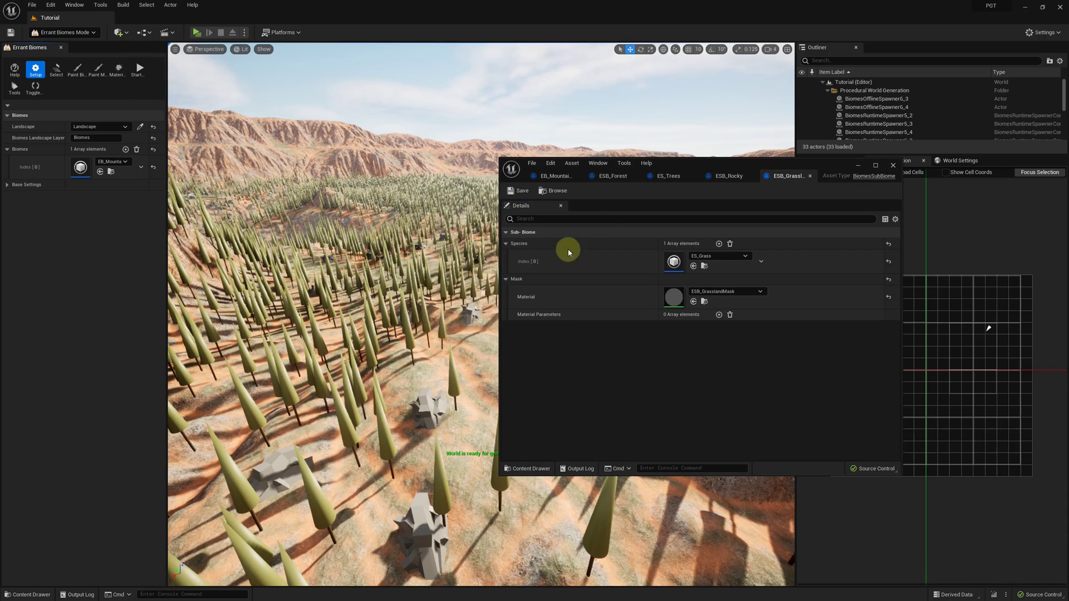
{"action": "left_click", "coordinate": [863, 167]}
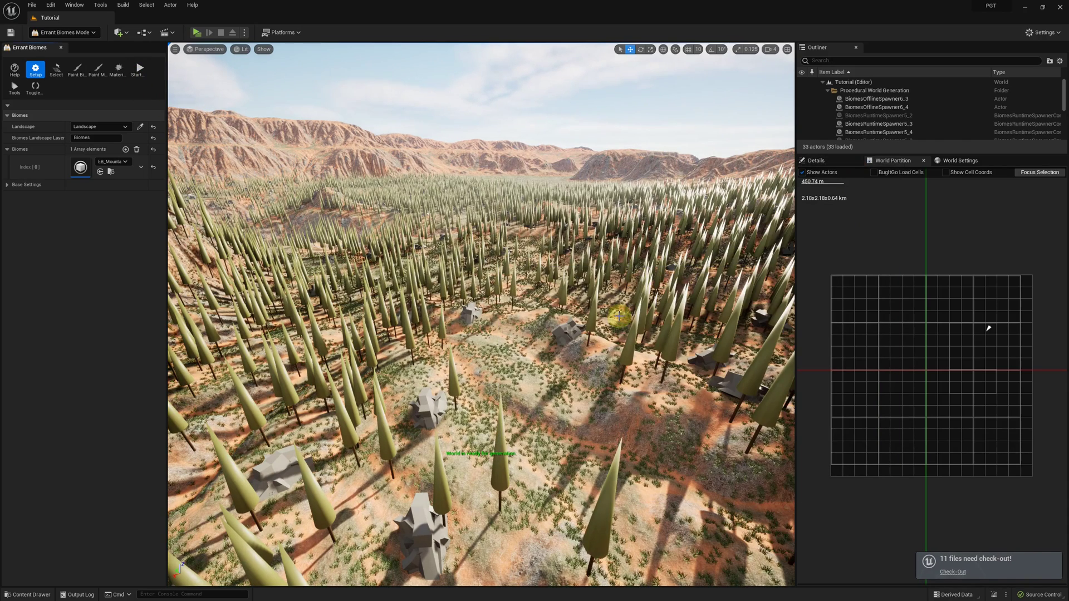
Examine the generated grass, rocks and trees up close at ground level along the valley.
{"action": "key", "text": "w"}
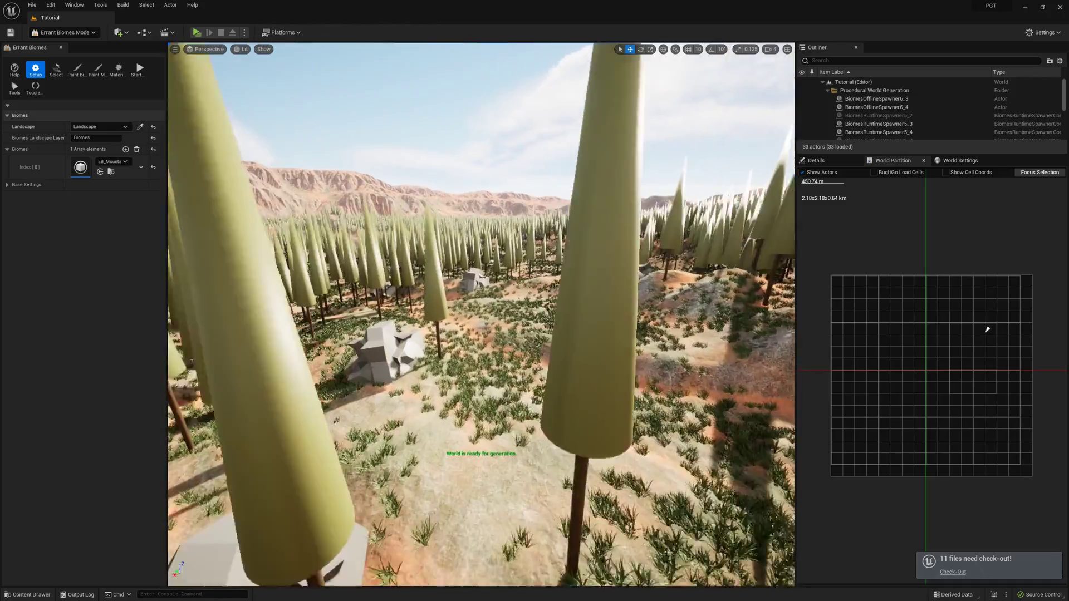
{"action": "key", "text": "w"}
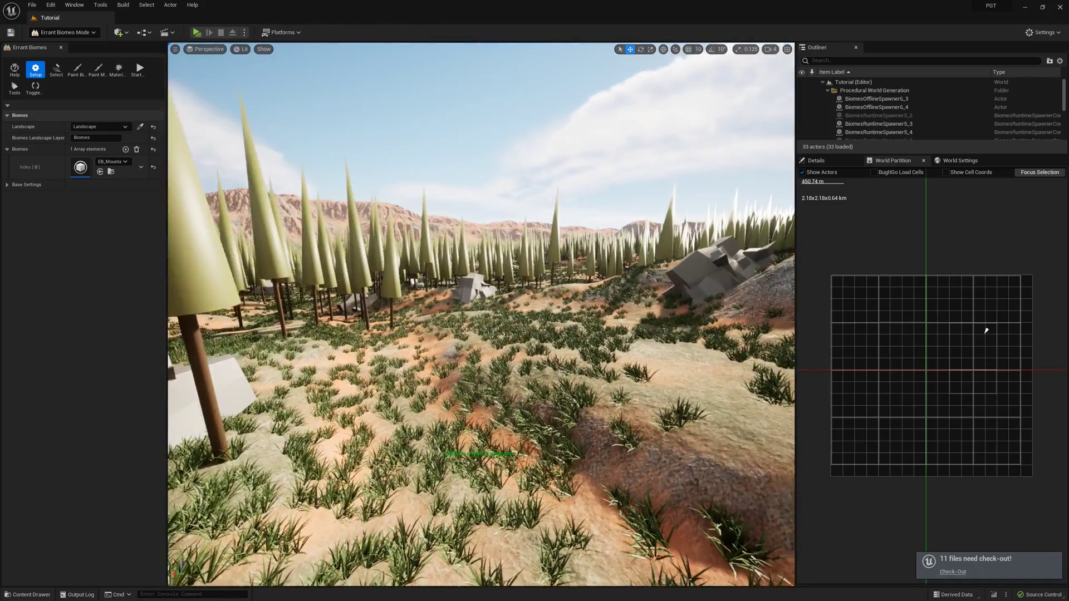
{"action": "key", "text": "w"}
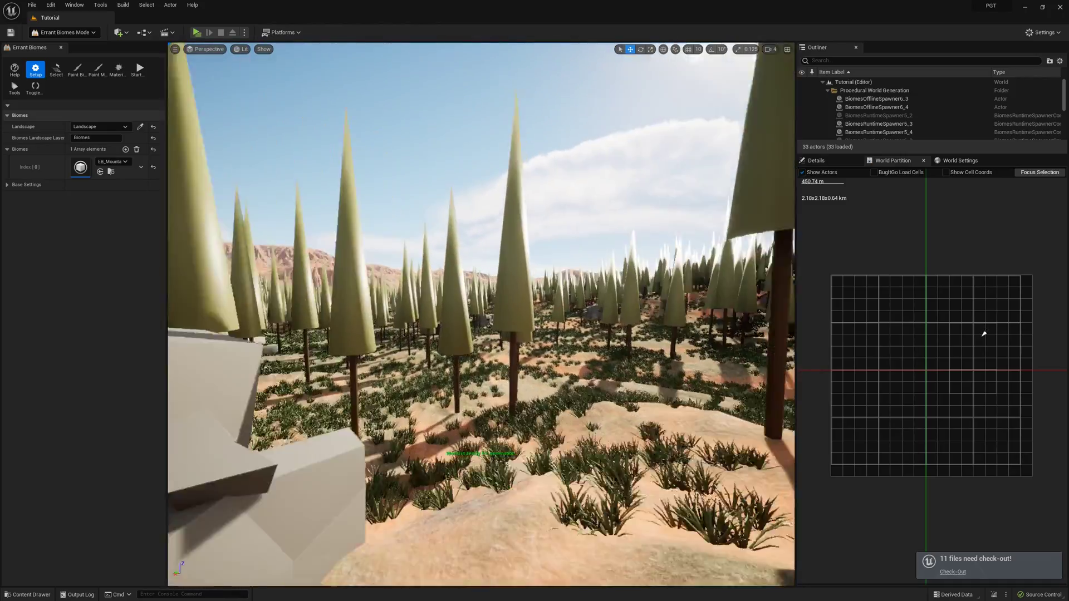
{"action": "key", "text": "w"}
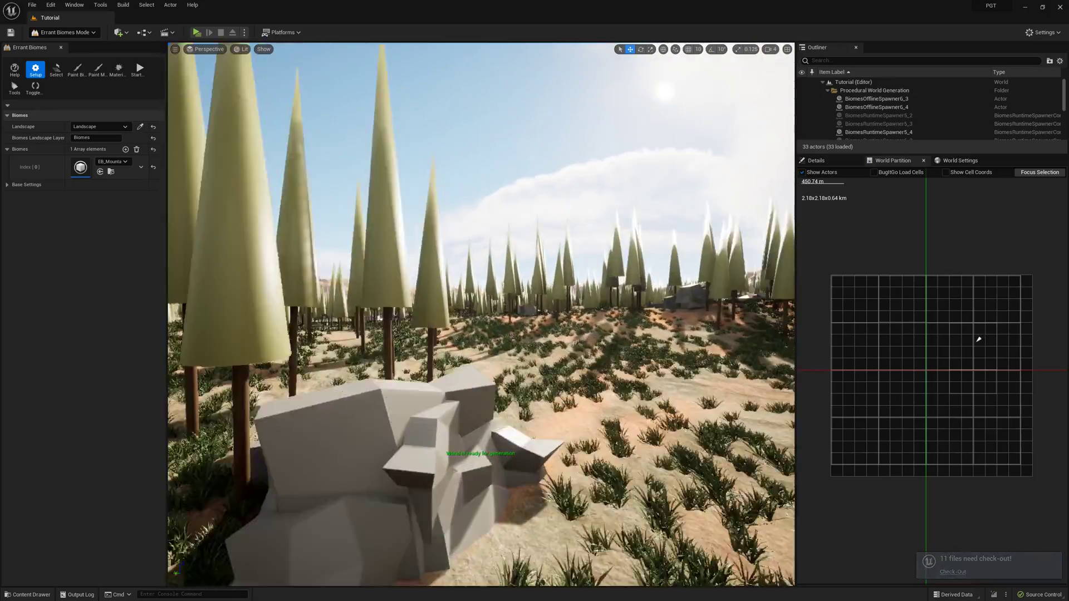
{"action": "key", "text": "w"}
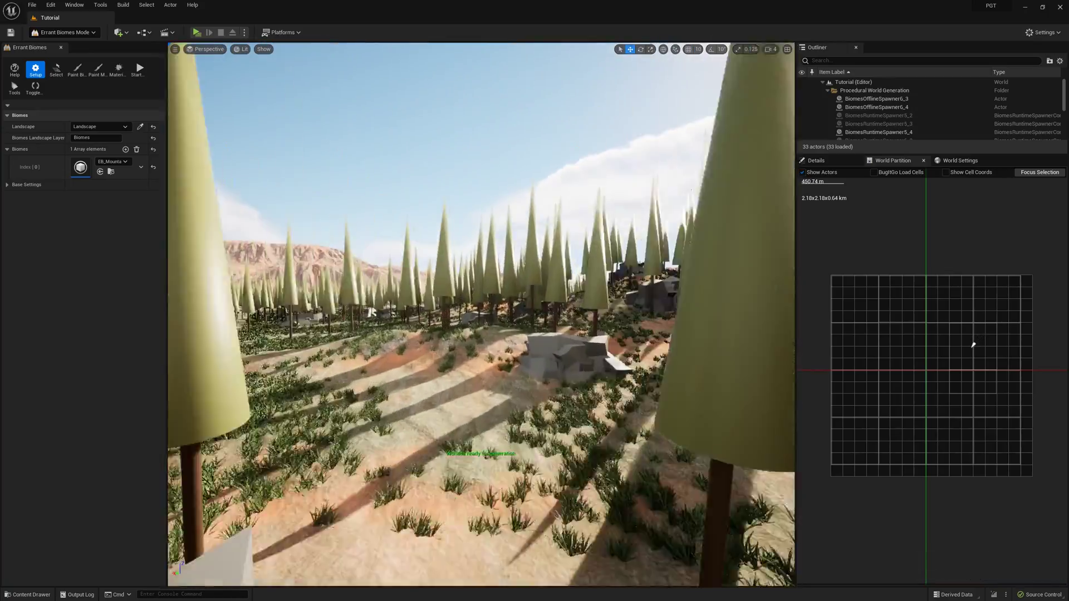
{"action": "key", "text": "w"}
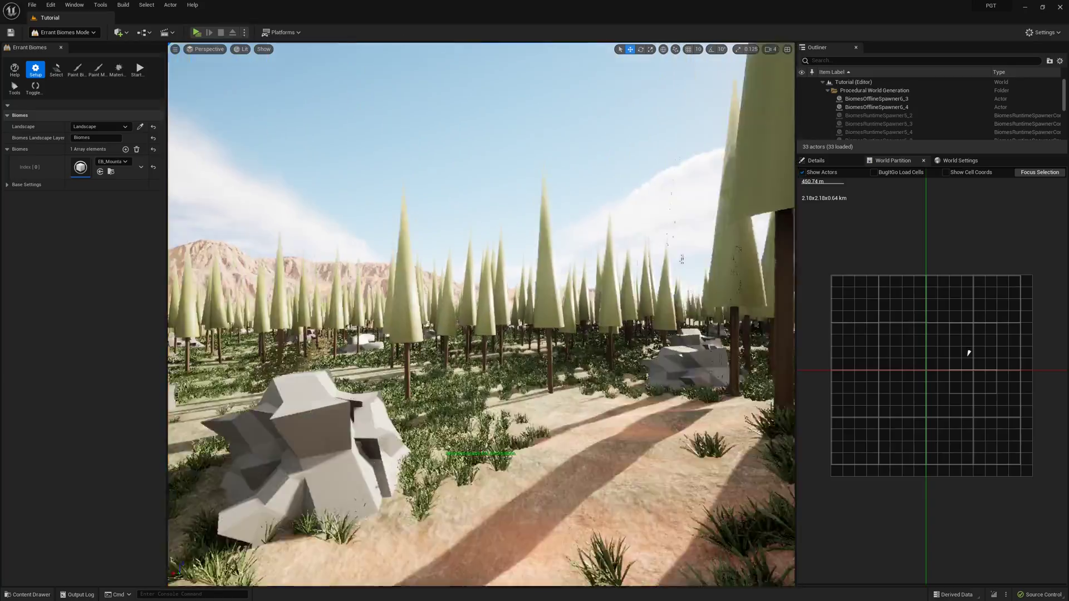
{"action": "key", "text": "w"}
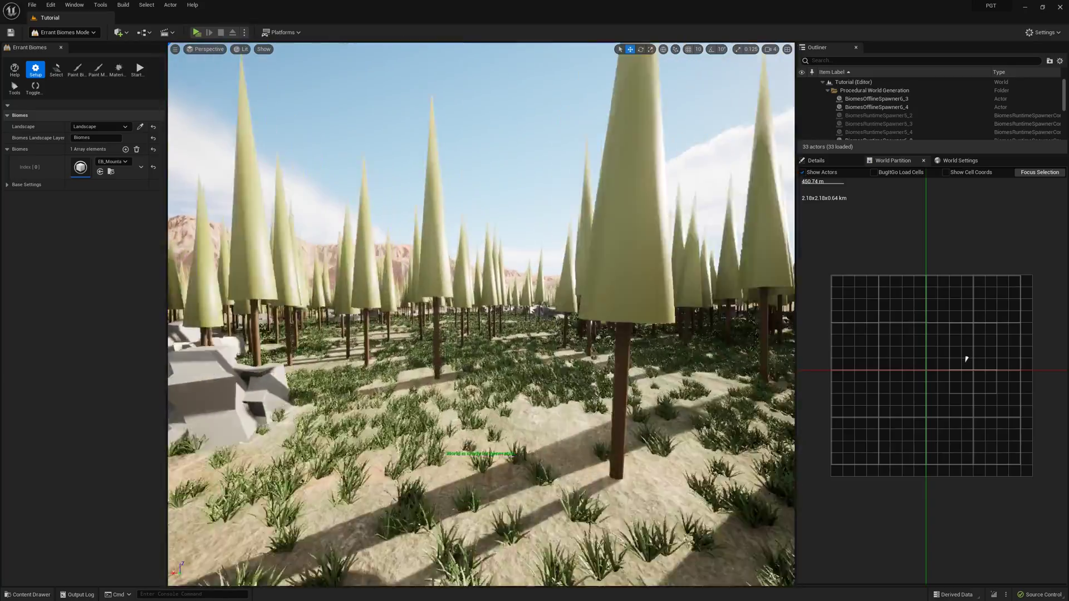
Survey the distribution of trees, rocks and grass across the generated area from above.
{"action": "key", "text": "w"}
{"action": "key", "text": "e"}
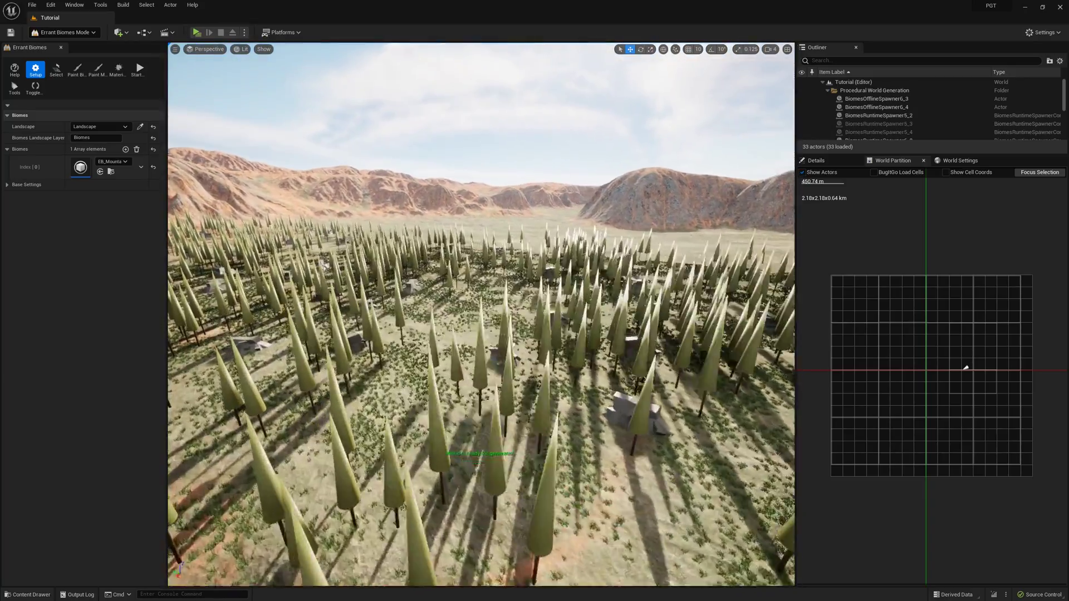
{"action": "key", "text": "w"}
{"action": "key", "text": "e"}
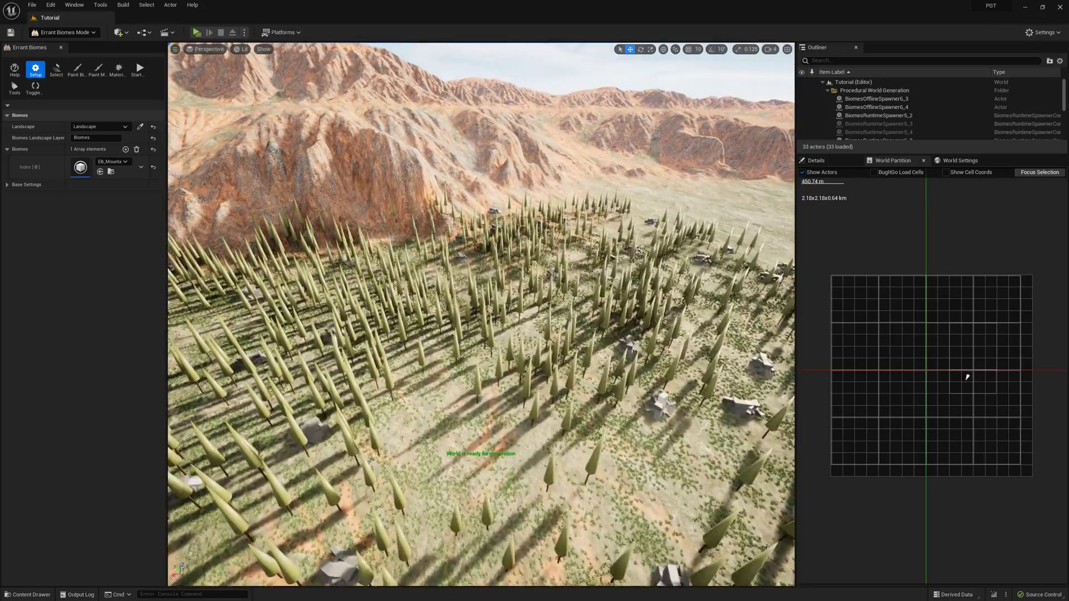
{"action": "key", "text": "s"}
{"action": "key", "text": "e"}
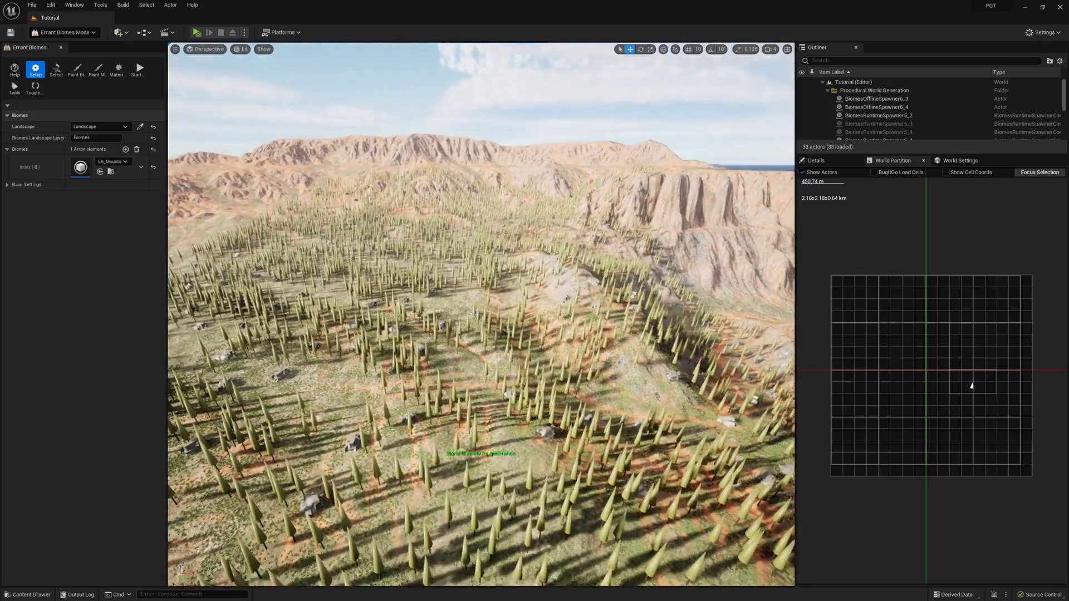
{"action": "key", "text": "s"}
{"action": "key", "text": "d"}
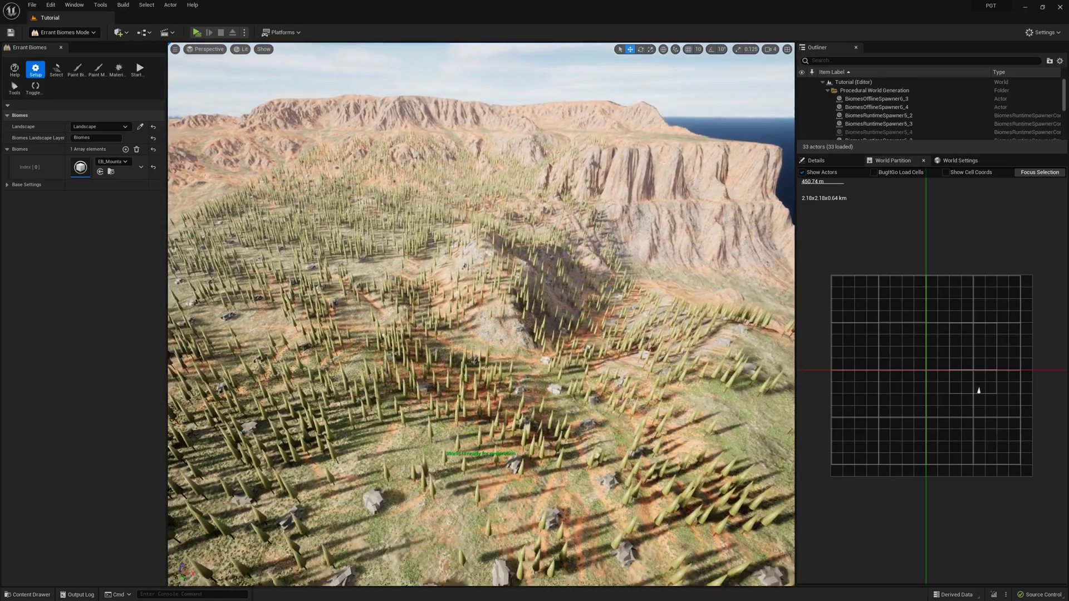
{"action": "key", "text": "d"}
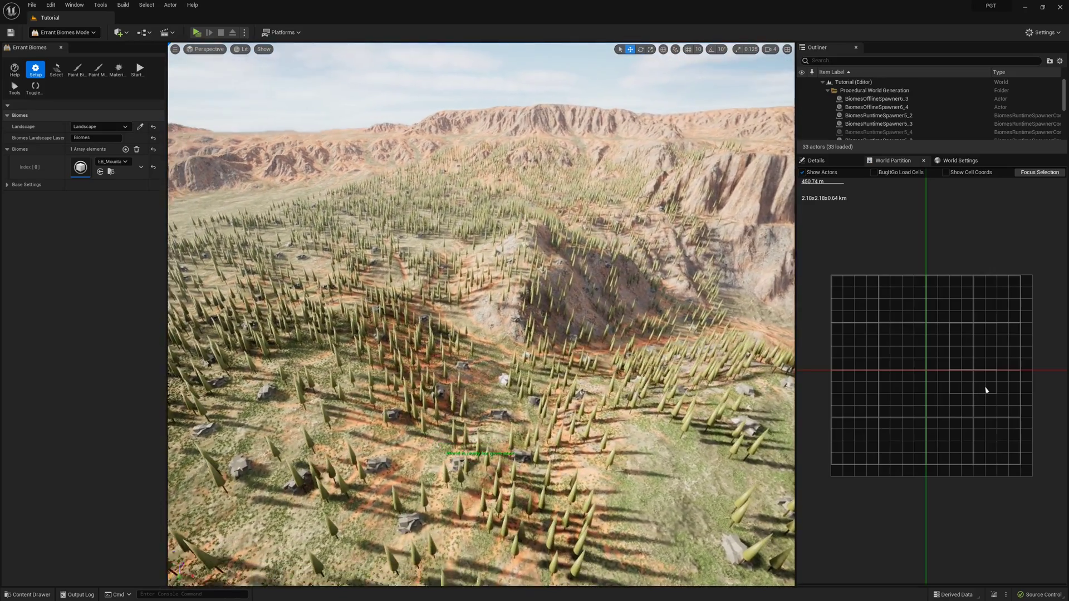
{"action": "key", "text": "d"}
{"action": "key", "text": "q"}
{"action": "right_click_drag", "start_coordinate": [648, 306], "coordinate": [614, 306]}
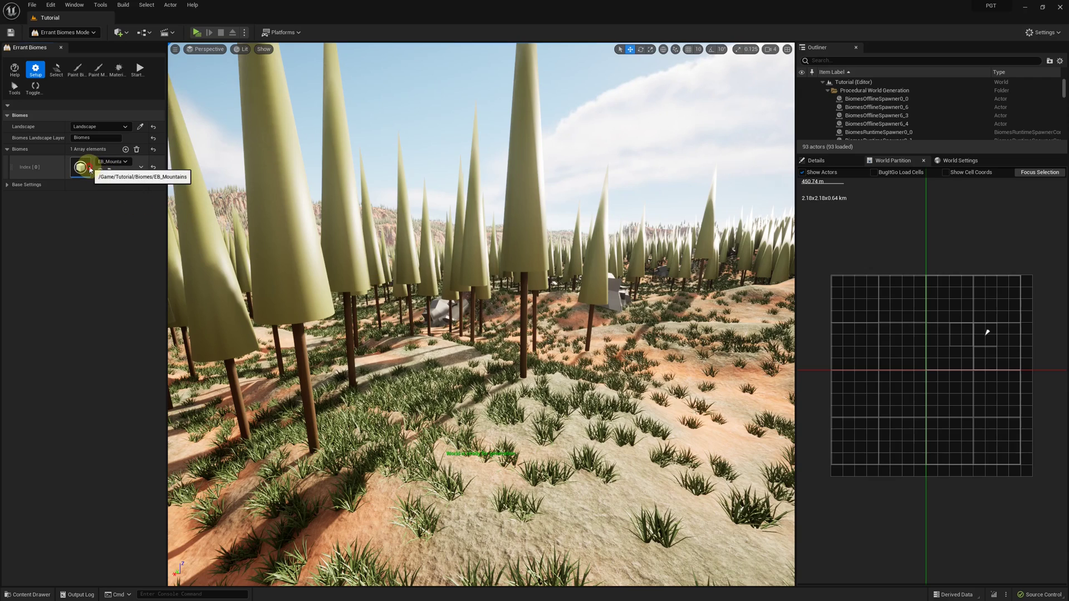
Open the ES_Grass species of ESB_Grassland and add S_FlowerRed as a second asset in its asset group.
{"action": "double_click", "coordinate": [84, 169]}
{"action": "double_click", "coordinate": [859, 354]}
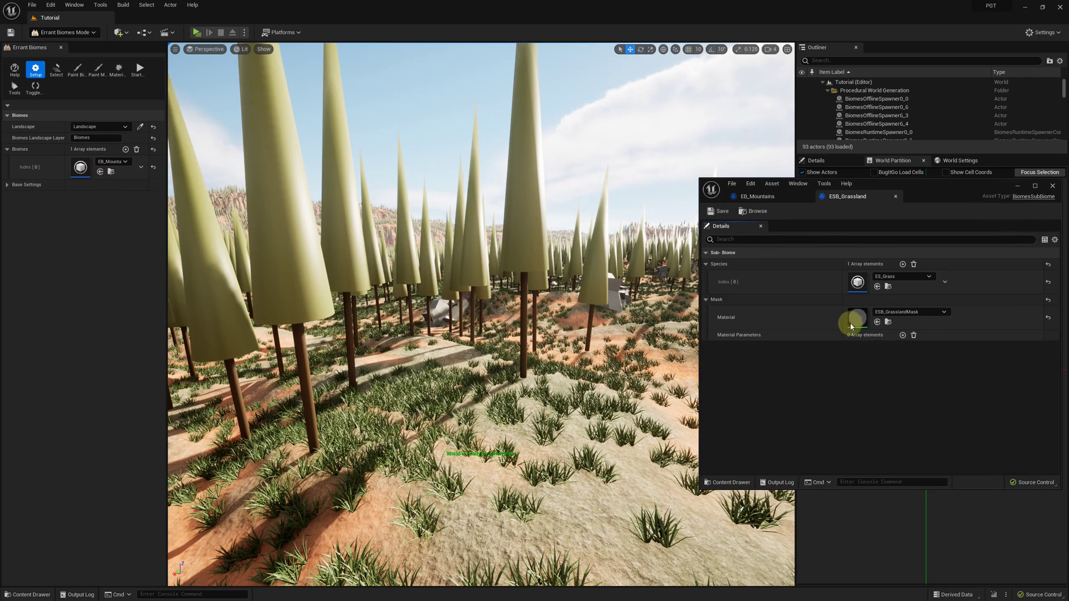
{"action": "double_click", "coordinate": [854, 285]}
{"action": "left_click_drag", "start_coordinate": [986, 187], "coordinate": [800, 182]}
{"action": "left_click", "coordinate": [583, 191]}
{"action": "left_click", "coordinate": [245, 330]}
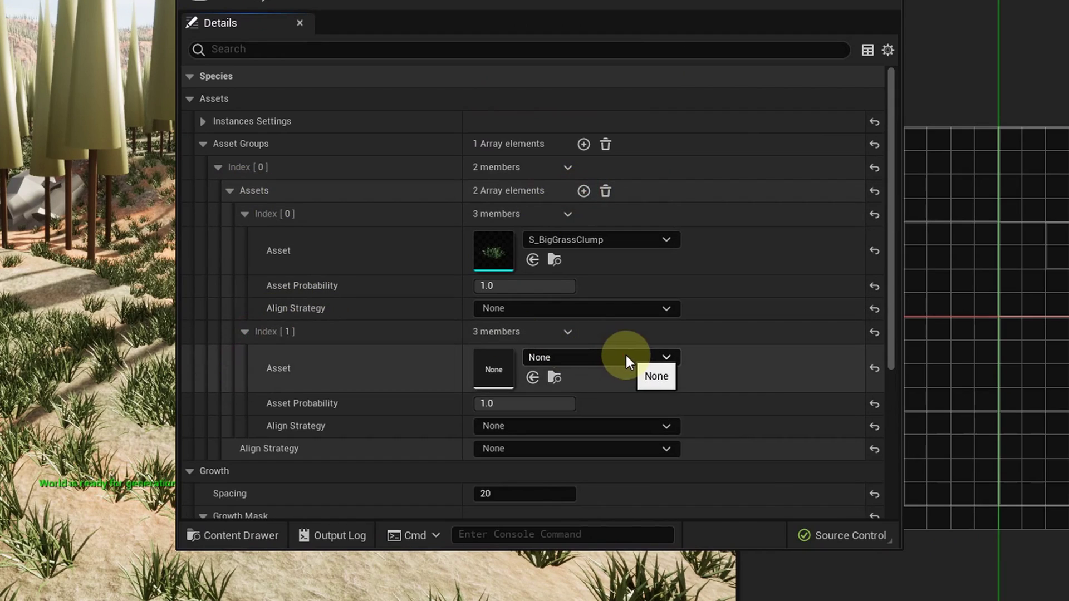
{"action": "left_click", "coordinate": [626, 355]}
{"action": "type", "text": "flower simp"}
{"action": "left_click", "coordinate": [602, 516]}
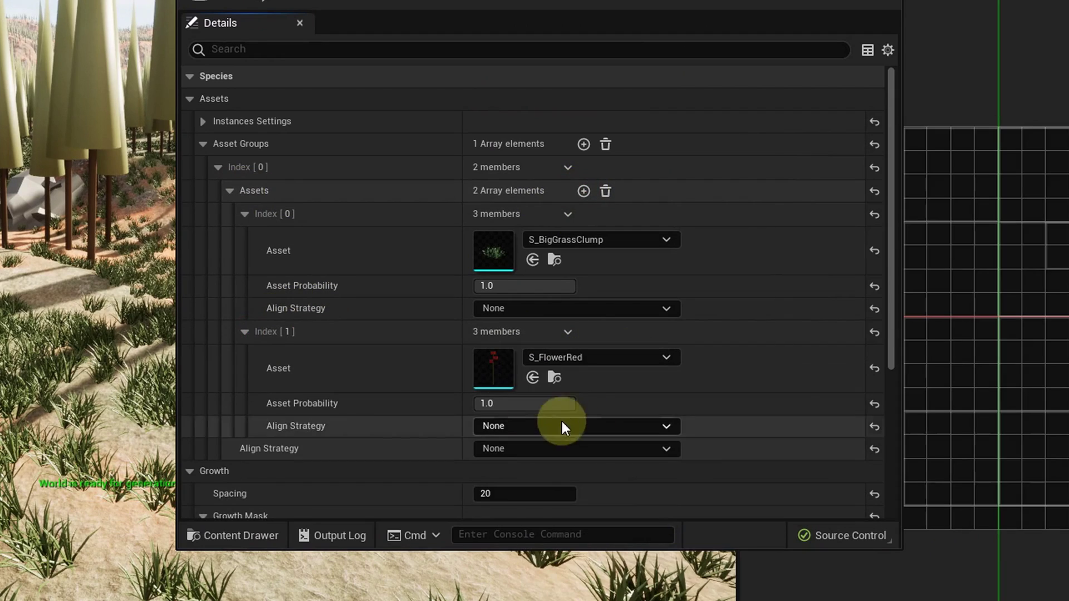
Add S_FlowerWhite as a third asset in the asset group of ES_Grass.
{"action": "left_click", "coordinate": [583, 191]}
{"action": "left_click", "coordinate": [245, 447]}
{"action": "scroll", "coordinate": [445, 390], "scroll_direction": "down", "scroll_amount": 2}
{"action": "left_click", "coordinate": [586, 368]}
{"action": "type", "text": "flower simple"}
{"action": "left_click", "coordinate": [638, 564]}
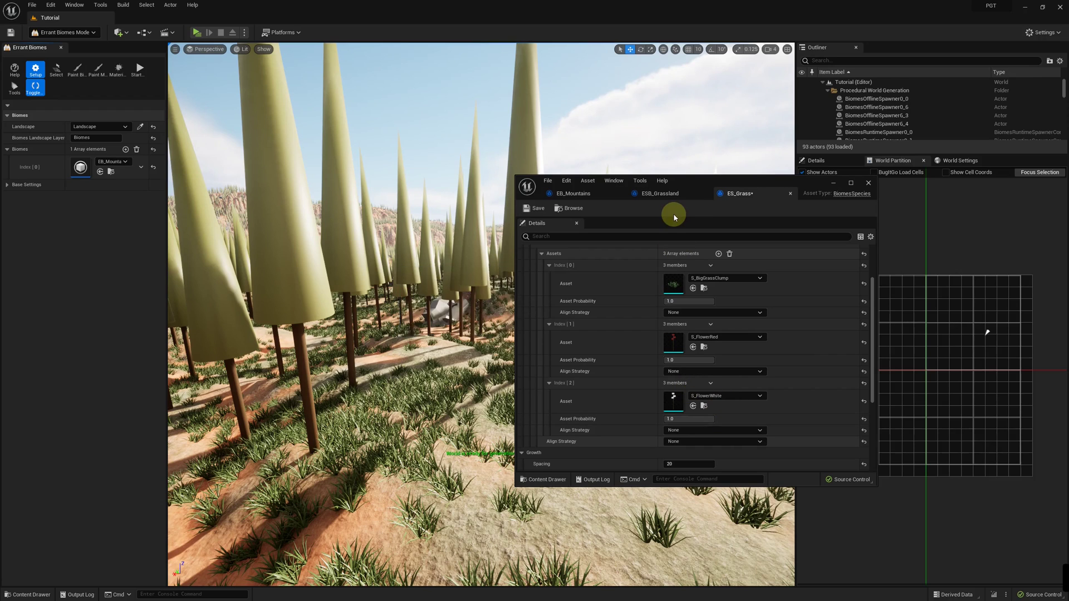
Move the asset editor off the flower area and set the asset probability of S_FlowerRed and S_FlowerWhite to 0.1.
{"action": "left_click_drag", "start_coordinate": [694, 184], "coordinate": [836, 200]}
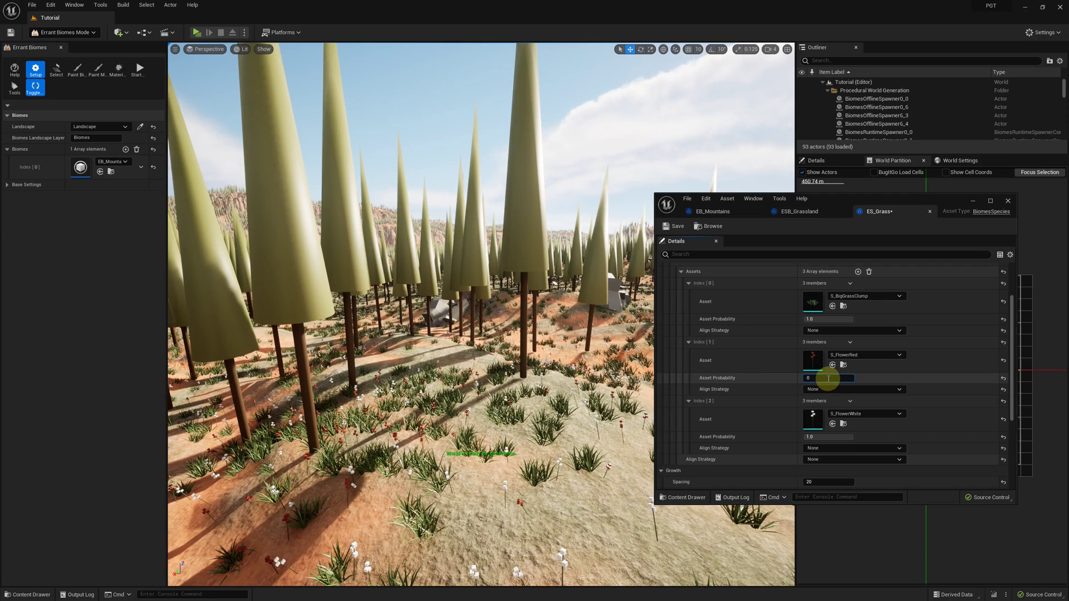
{"action": "left_click", "coordinate": [829, 437]}
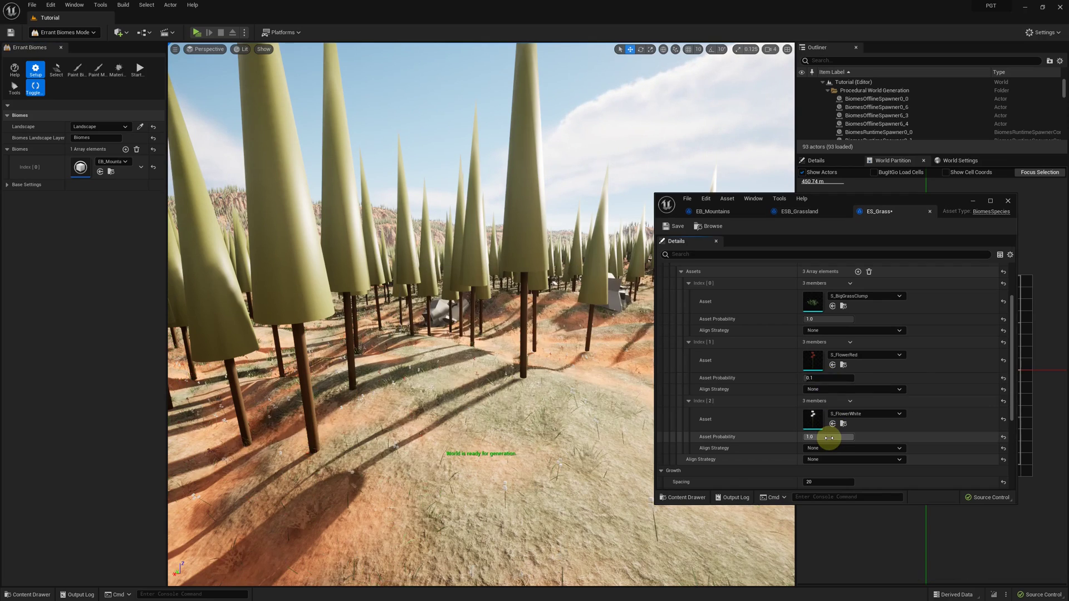
{"action": "key", "text": "Return"}
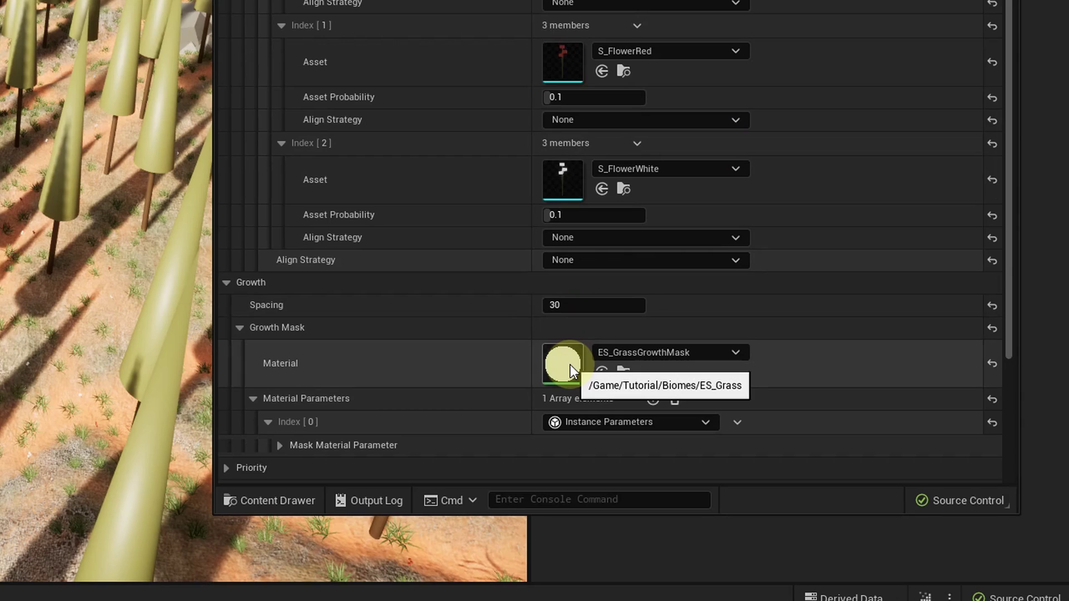
Open the ES_GrassGrowthMask material, feed a constant of 1 into Emissive Color in place of the noise, and apply it.
{"action": "double_click", "coordinate": [563, 363]}
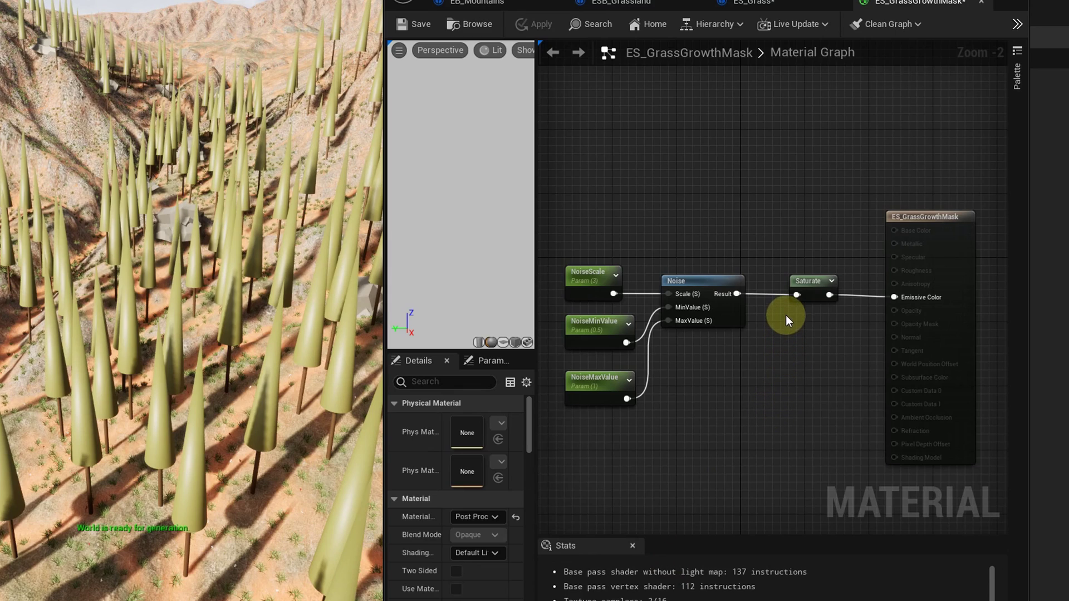
{"action": "scroll", "coordinate": [786, 315], "scroll_direction": "up", "scroll_amount": 2}
{"action": "right_click", "coordinate": [764, 264]}
{"action": "type", "text": "cons"}
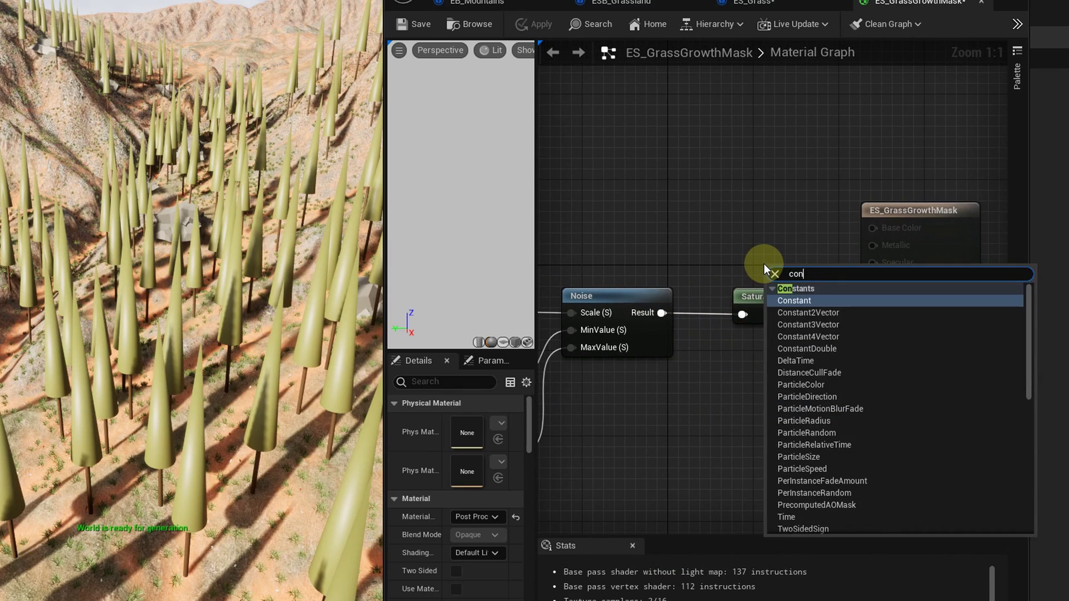
{"action": "key", "text": "Return"}
{"action": "left_click_drag", "start_coordinate": [782, 272], "coordinate": [882, 315]}
{"action": "left_click", "coordinate": [478, 421]}
{"action": "type", "text": "1"}
{"action": "key", "text": "Return"}
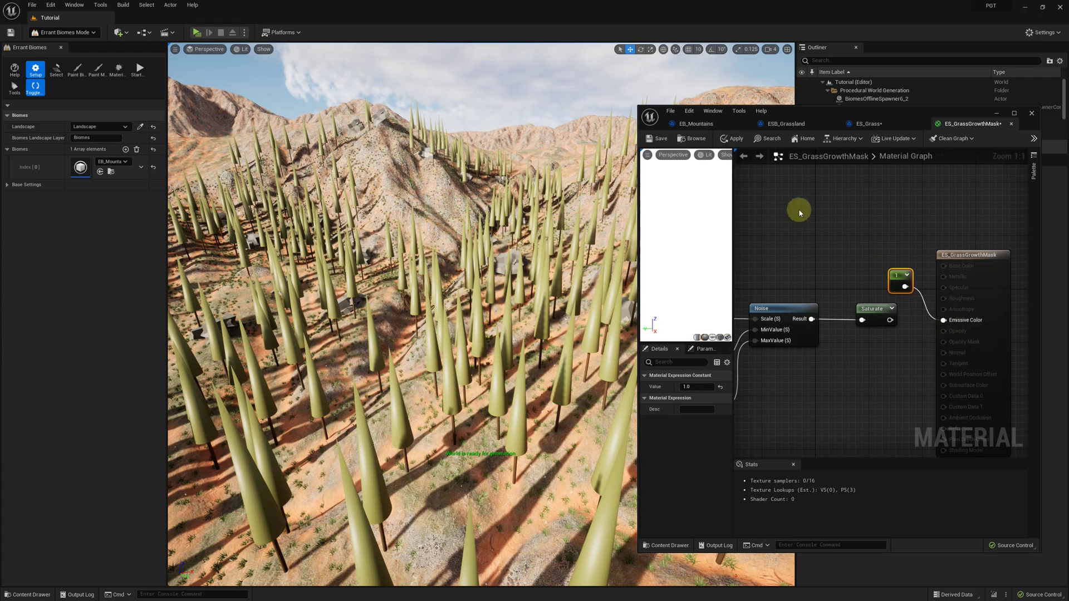
{"action": "left_click", "coordinate": [733, 139]}
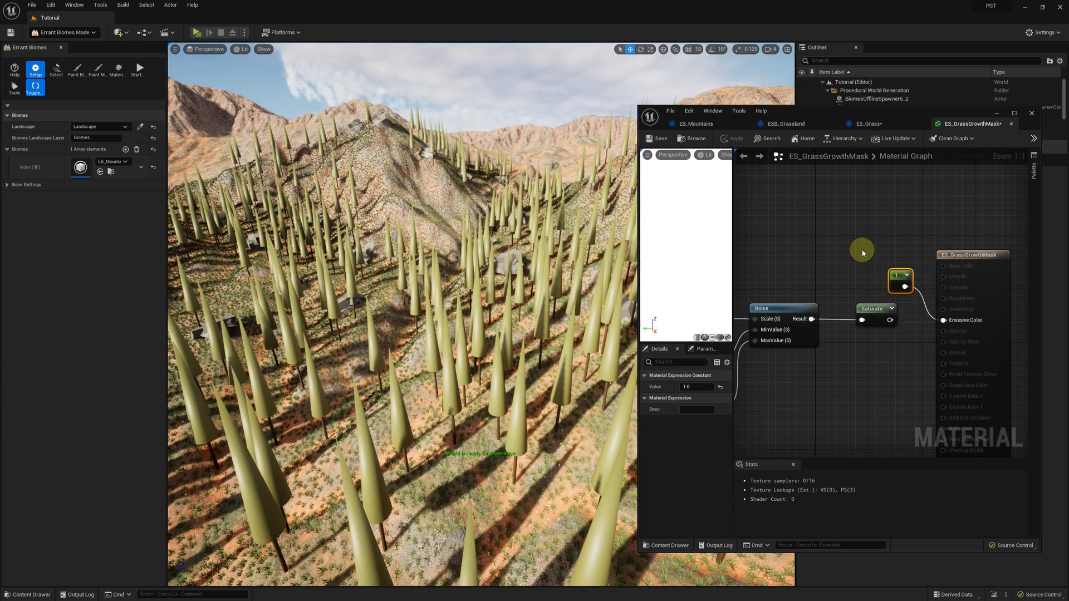
Set the growth spacing of the ES_Grass species to 20.
{"action": "left_click", "coordinate": [880, 129]}
{"action": "left_click", "coordinate": [830, 449]}
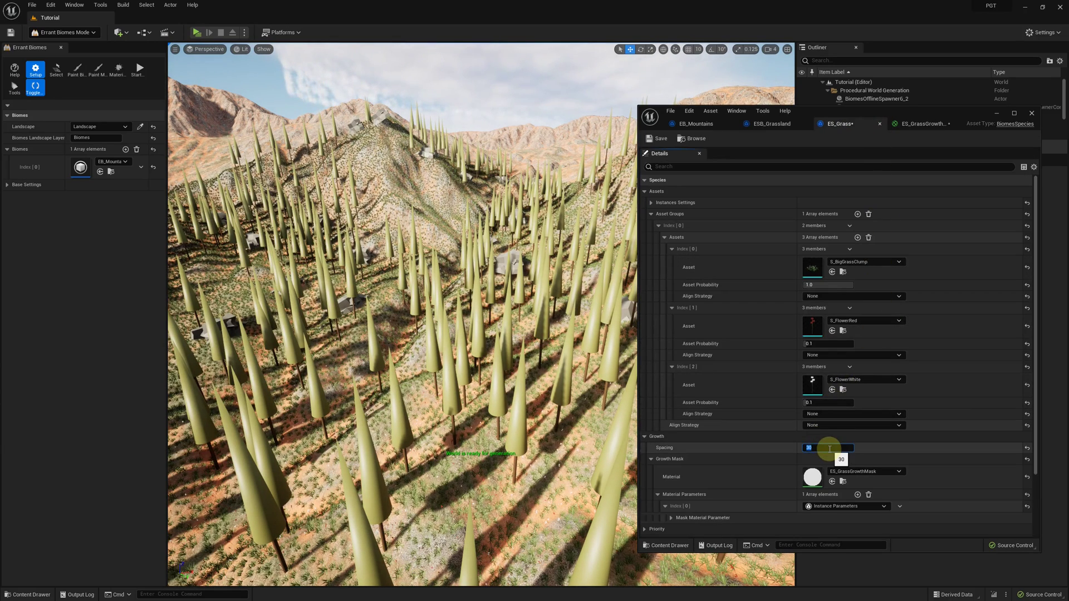
{"action": "key", "text": "Return"}
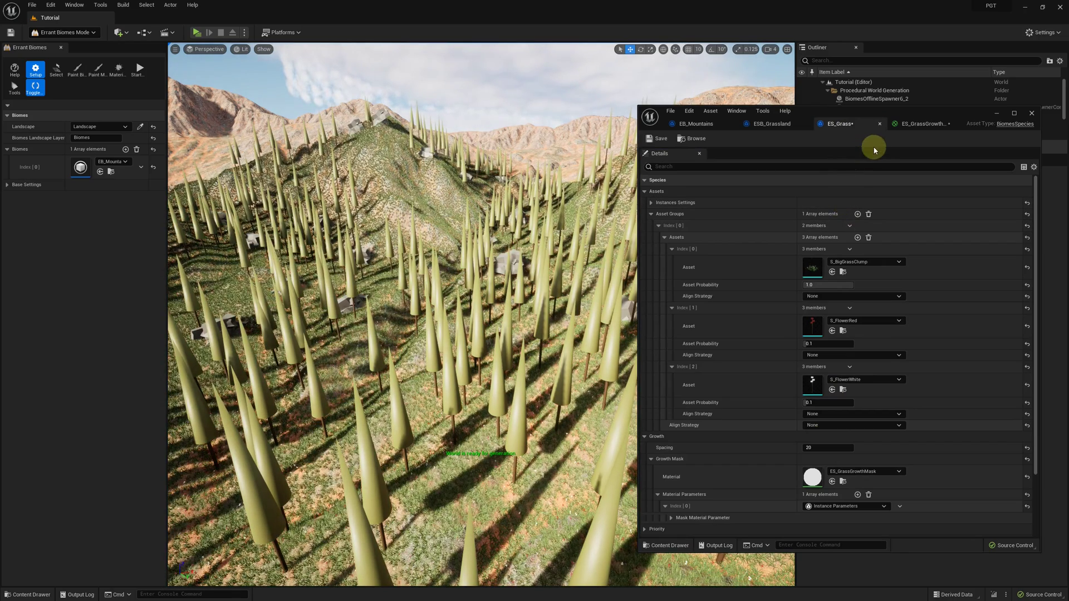
Add a BiomesWeightmapSample node for the Grass weightmap to ES_GrassGrowthMask and connect it to Emissive Color.
{"action": "left_click", "coordinate": [910, 126]}
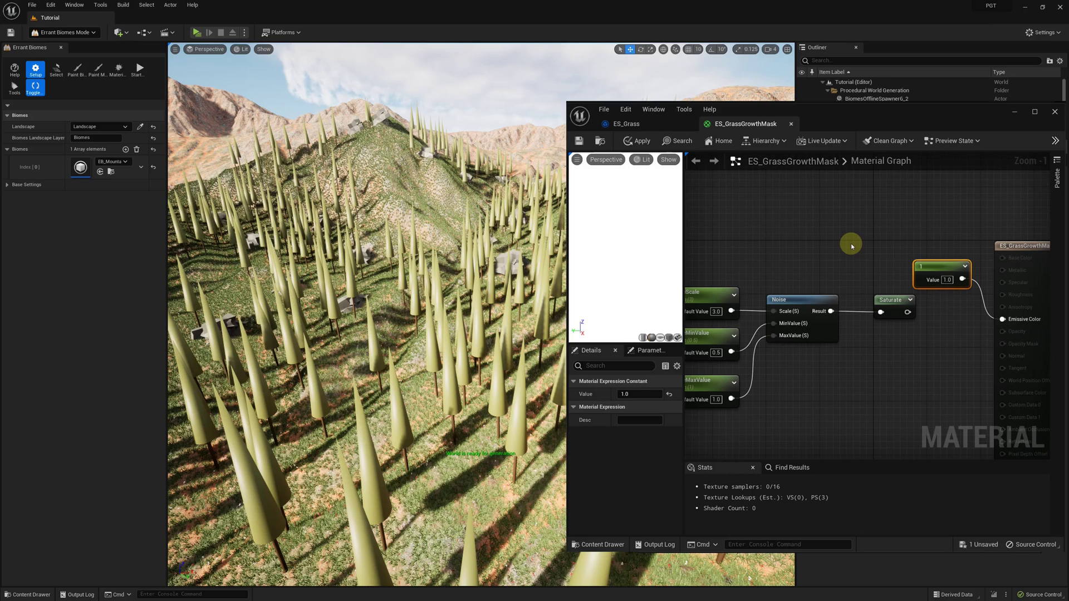
{"action": "right_click", "coordinate": [806, 223]}
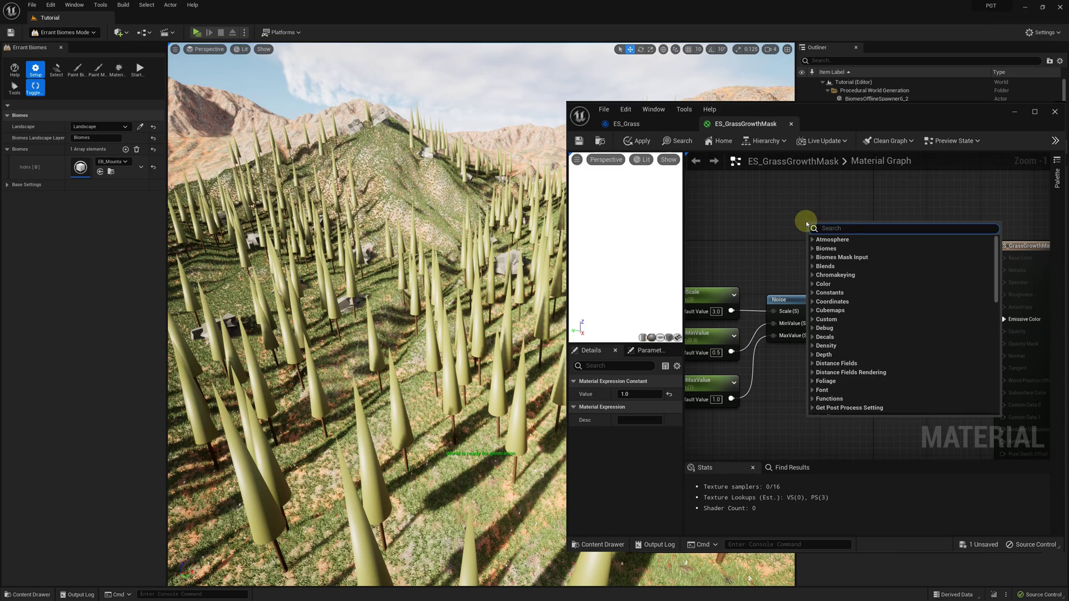
{"action": "type", "text": "biomes weightma"}
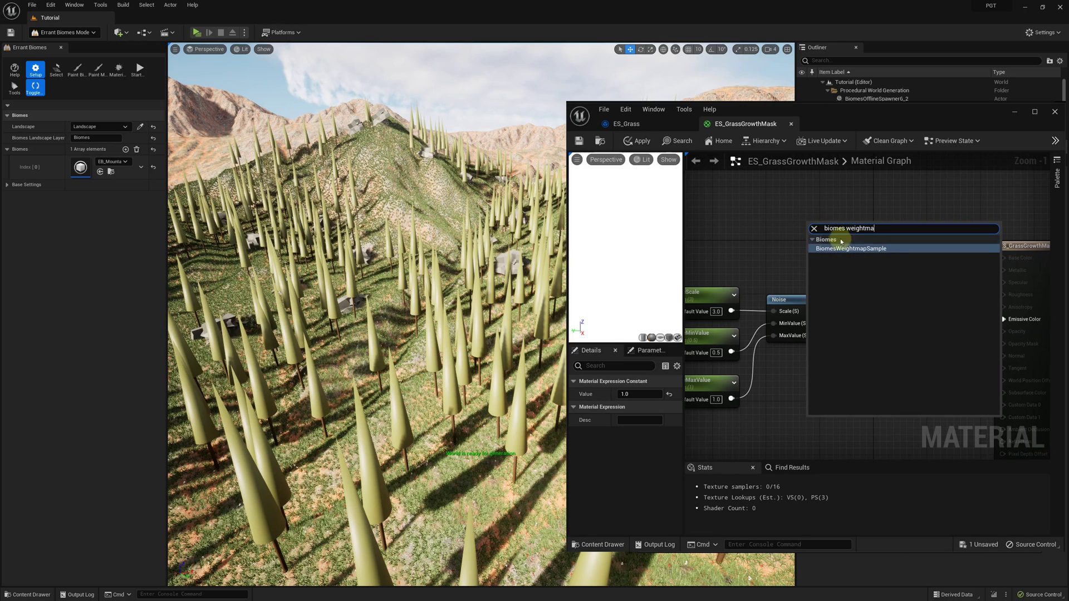
{"action": "left_click", "coordinate": [891, 249]}
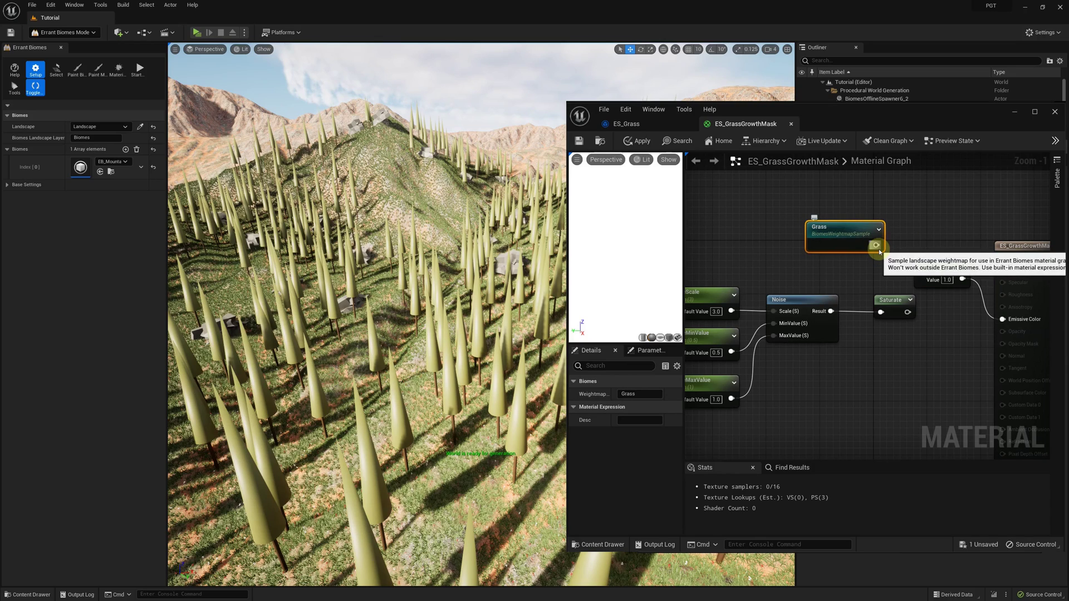
{"action": "left_click_drag", "start_coordinate": [877, 246], "coordinate": [1002, 319]}
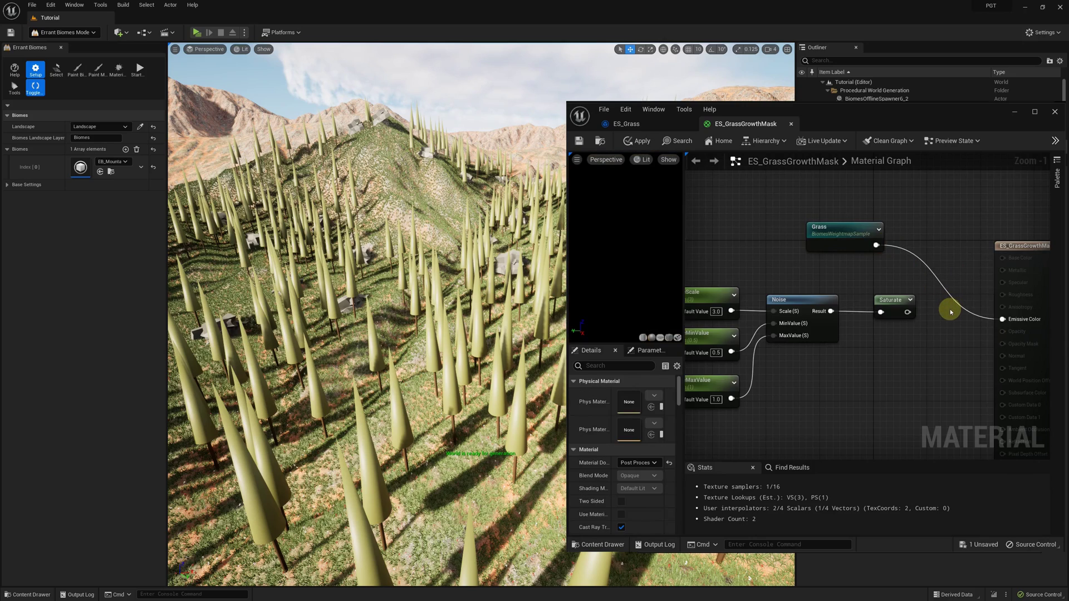
Replace the Grass sample's link to Emissive Color with the Saturate output, and disconnect the noise from Saturate.
{"action": "left_click", "coordinate": [970, 310], "text": "alt"}
{"action": "left_click_drag", "start_coordinate": [900, 301], "coordinate": [1003, 319]}
{"action": "left_click", "coordinate": [903, 317], "text": "alt"}
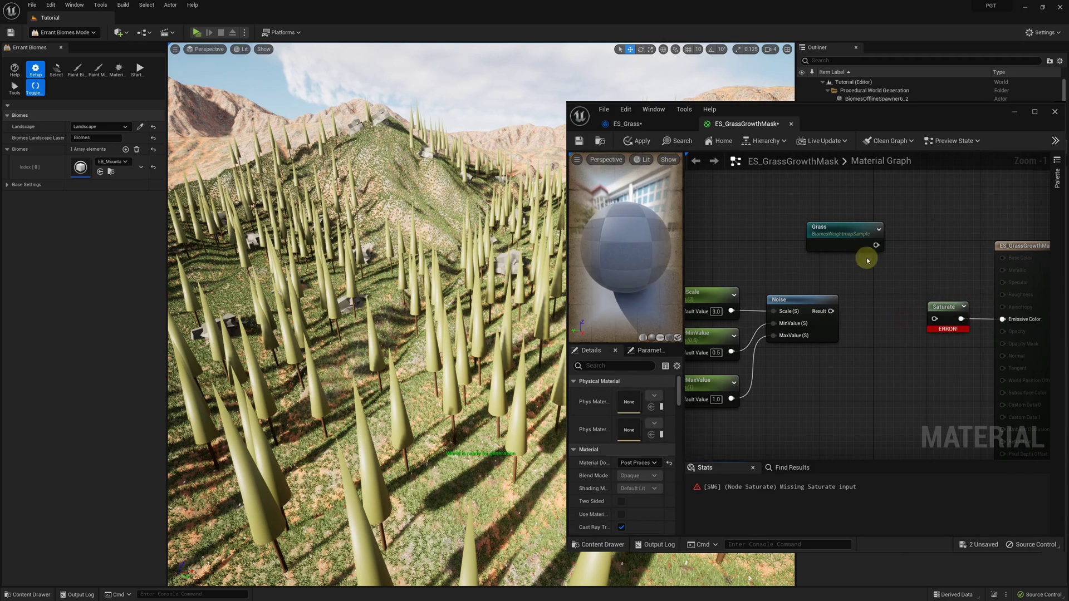
Add an If node fed by the Grass sample at A and A > B, plus a constant of 0.5 for input B.
{"action": "left_click_drag", "start_coordinate": [857, 230], "coordinate": [901, 208]}
{"action": "type", "text": "if"}
{"action": "left_click", "coordinate": [887, 310]}
{"action": "left_click_drag", "start_coordinate": [816, 237], "coordinate": [808, 210]}
{"action": "key", "text": "1"}
{"action": "left_click", "coordinate": [795, 243]}
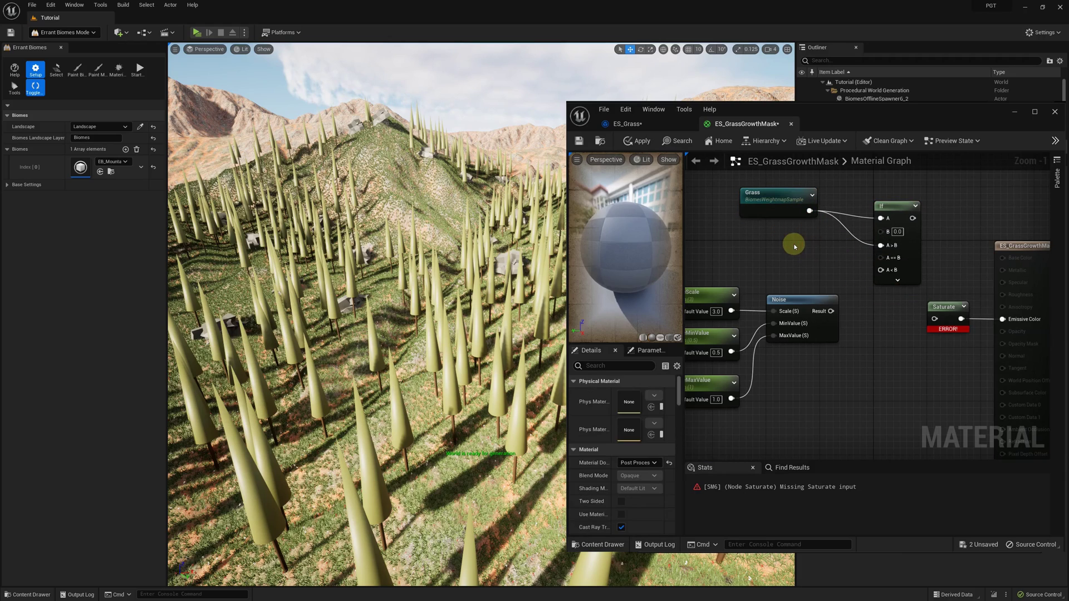
{"action": "left_click_drag", "start_coordinate": [827, 261], "coordinate": [793, 240]}
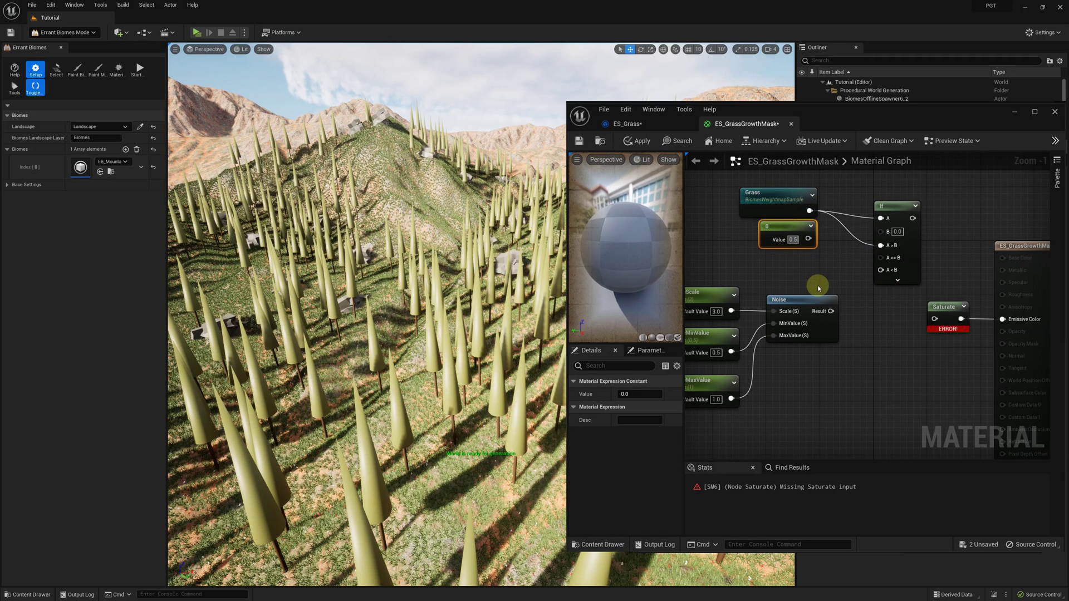
Add a constant of 0 and connect it to the A < B input of the If node.
{"action": "key", "text": "1"}
{"action": "left_click", "coordinate": [782, 271]}
{"action": "left_click_drag", "start_coordinate": [816, 273], "coordinate": [880, 267]}
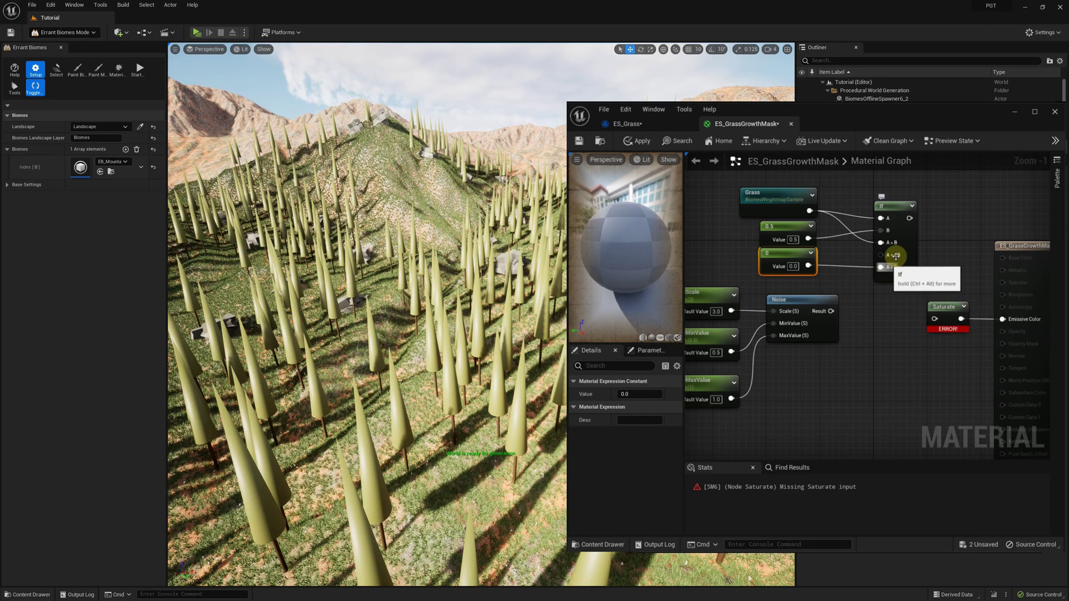
Multiply the If output by 2, connect the product to Saturate, and apply the material.
{"action": "left_click_drag", "start_coordinate": [910, 219], "coordinate": [935, 242]}
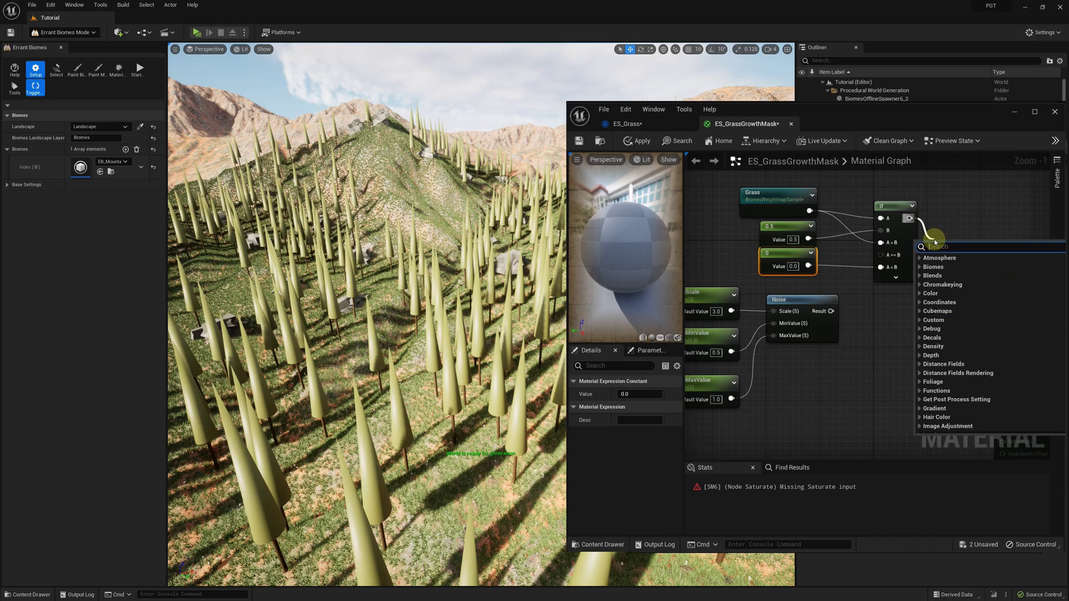
{"action": "type", "text": "mul"}
{"action": "left_click", "coordinate": [939, 261]}
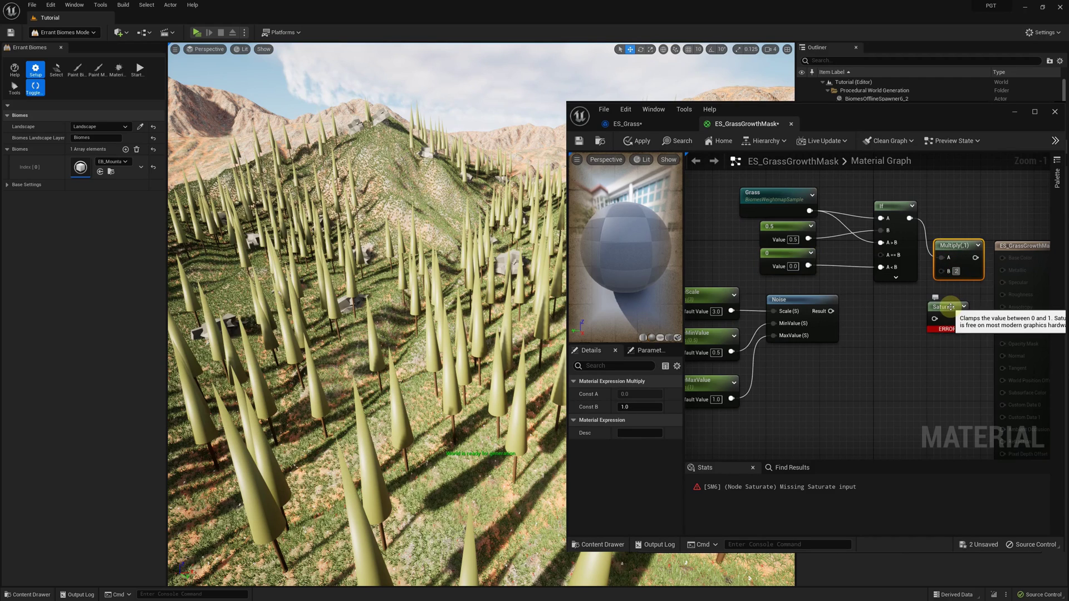
{"action": "left_click_drag", "start_coordinate": [975, 258], "coordinate": [934, 319]}
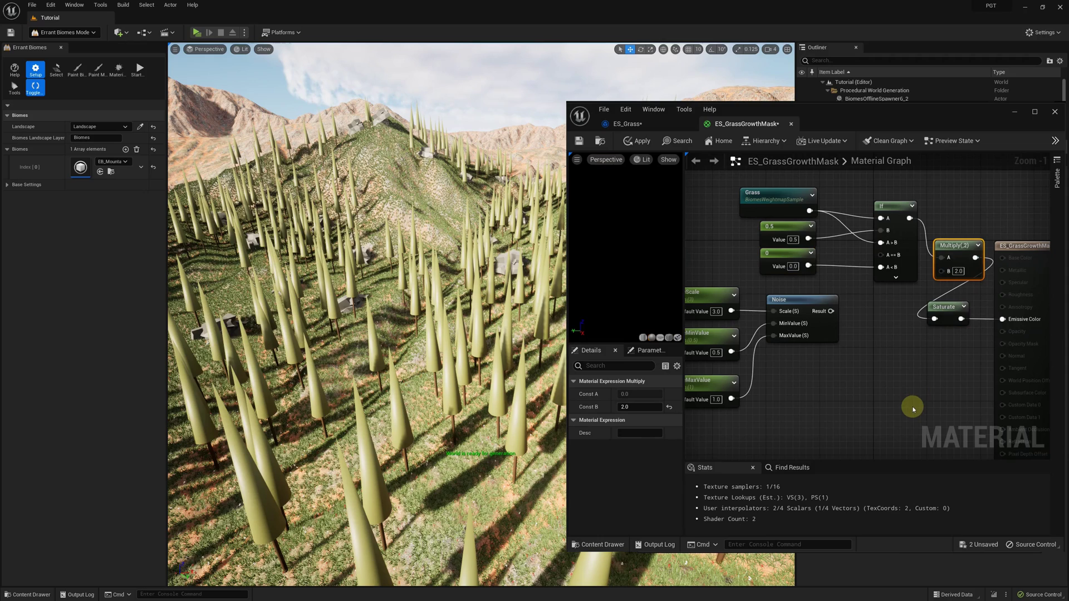
{"action": "left_click", "coordinate": [633, 143]}
Combine the doubled Grass mask with the noise result in a new Multiply node feeding Saturate, and apply the material.
{"action": "left_click_drag", "start_coordinate": [835, 110], "coordinate": [930, 110]}
{"action": "right_click_drag", "start_coordinate": [652, 226], "coordinate": [808, 234]}
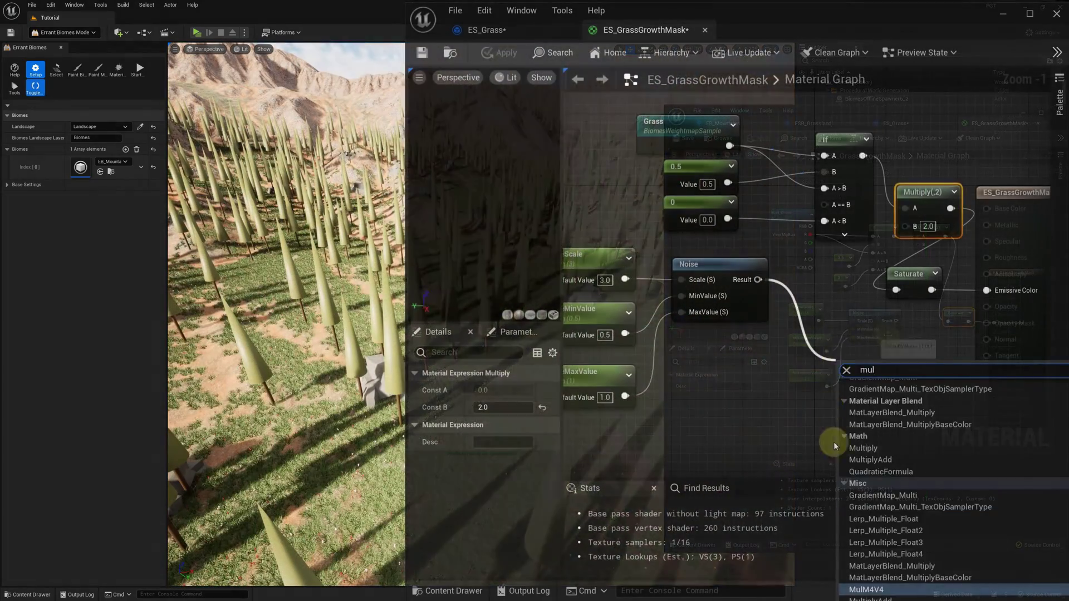
{"action": "left_click", "coordinate": [863, 449]}
{"action": "left_click_drag", "start_coordinate": [757, 280], "coordinate": [845, 399]}
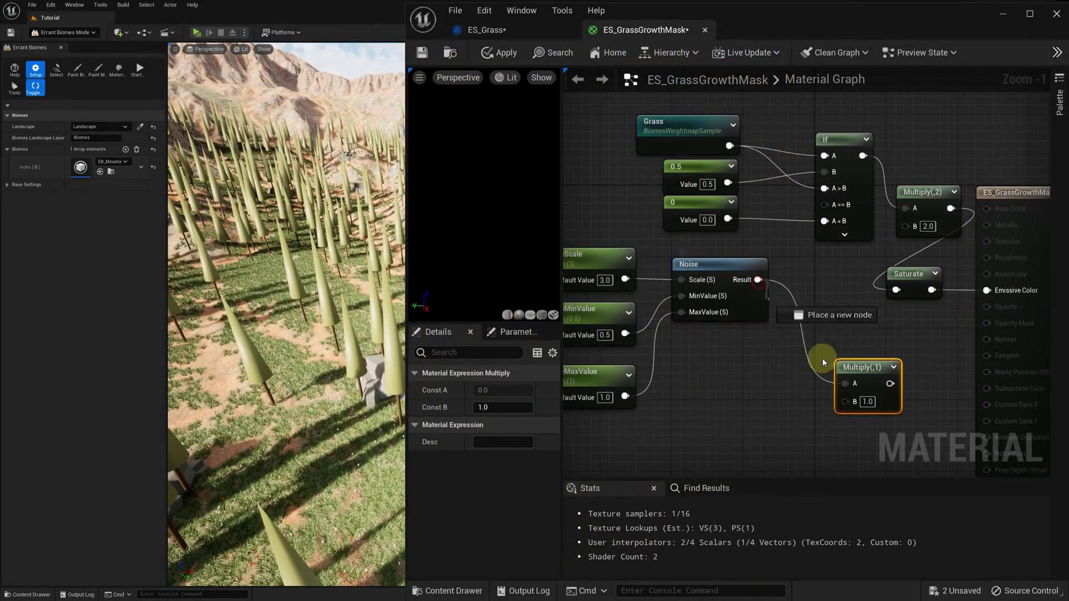
{"action": "left_click", "coordinate": [845, 383], "text": "alt"}
{"action": "left_click", "coordinate": [866, 332]}
{"action": "left_click_drag", "start_coordinate": [950, 208], "coordinate": [895, 289]}
{"action": "left_click_drag", "start_coordinate": [911, 276], "coordinate": [929, 348]}
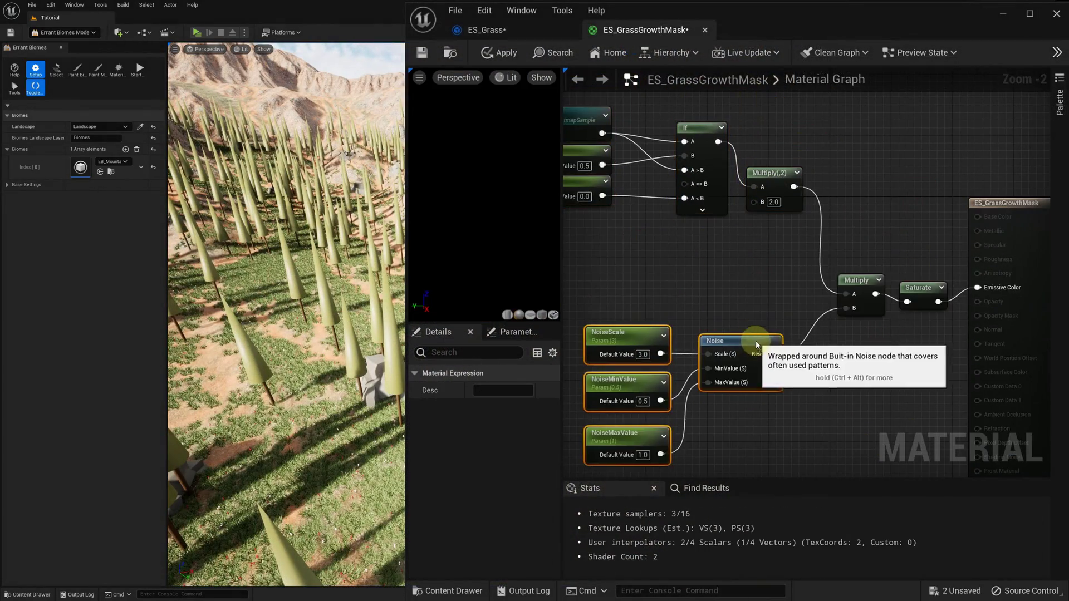
{"action": "scroll", "coordinate": [801, 288], "scroll_direction": "down", "scroll_amount": 2}
{"action": "left_click", "coordinate": [499, 55]}
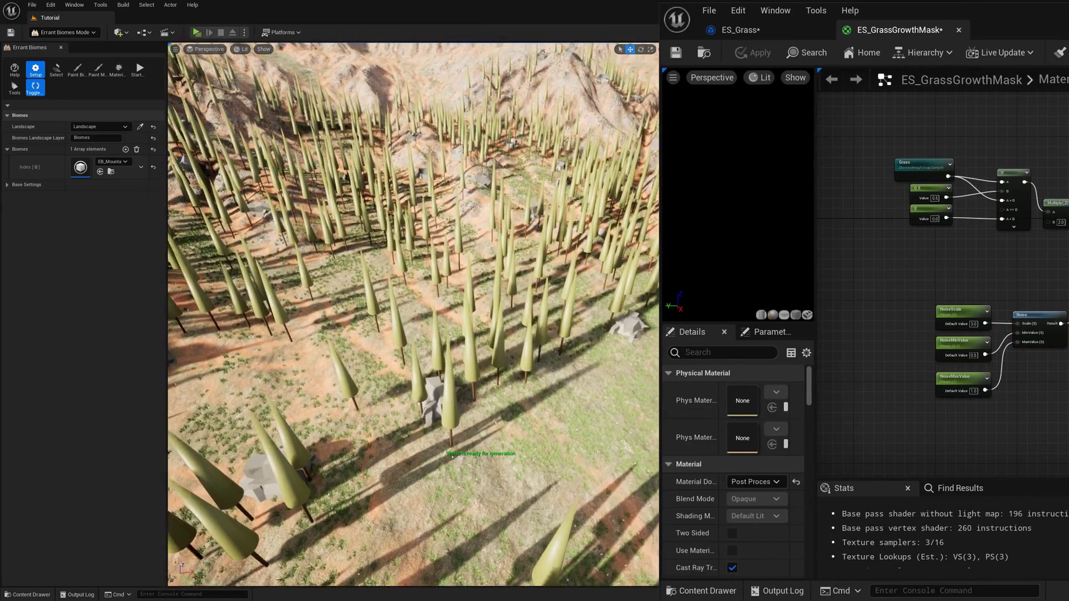
Open the ES_TreesGrowthMask material and add a BiomesSpeciesSample node with its species set to ES_Grass.
{"action": "scroll", "coordinate": [414, 314], "scroll_direction": "down", "scroll_amount": 10}
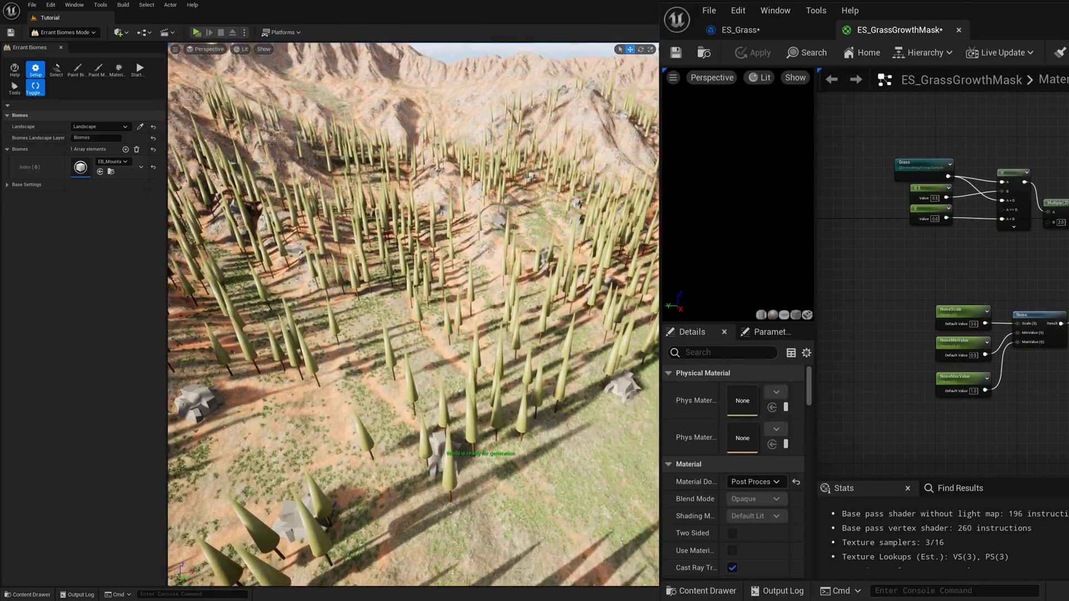
{"action": "scroll", "coordinate": [413, 314], "scroll_direction": "down", "scroll_amount": 5}
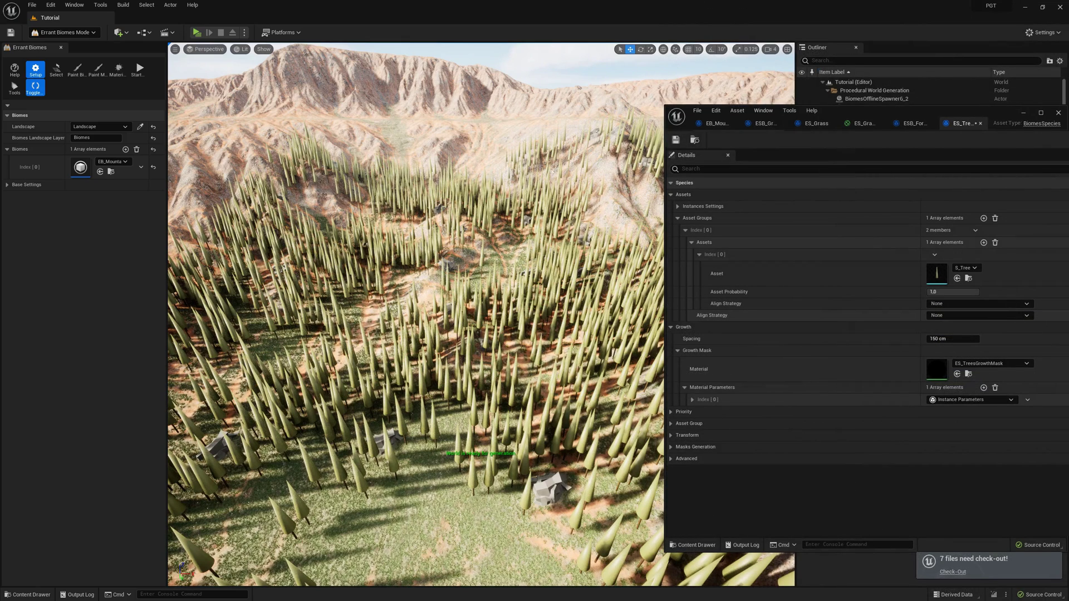
{"action": "double_click", "coordinate": [937, 369]}
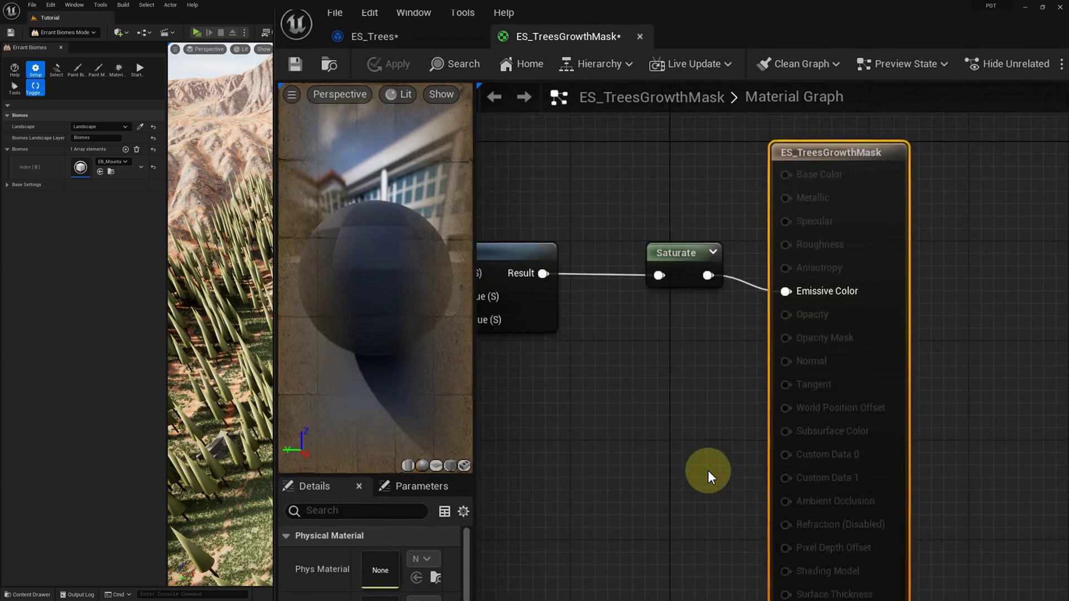
{"action": "right_click_drag", "start_coordinate": [707, 470], "coordinate": [811, 370]}
{"action": "right_click", "coordinate": [737, 293]}
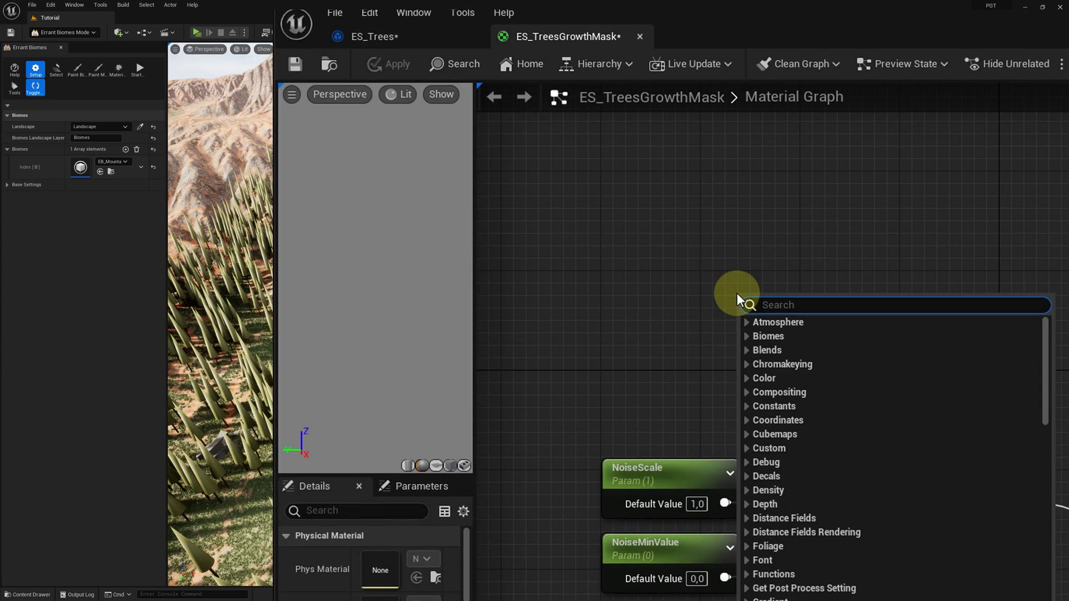
{"action": "type", "text": "biome"}
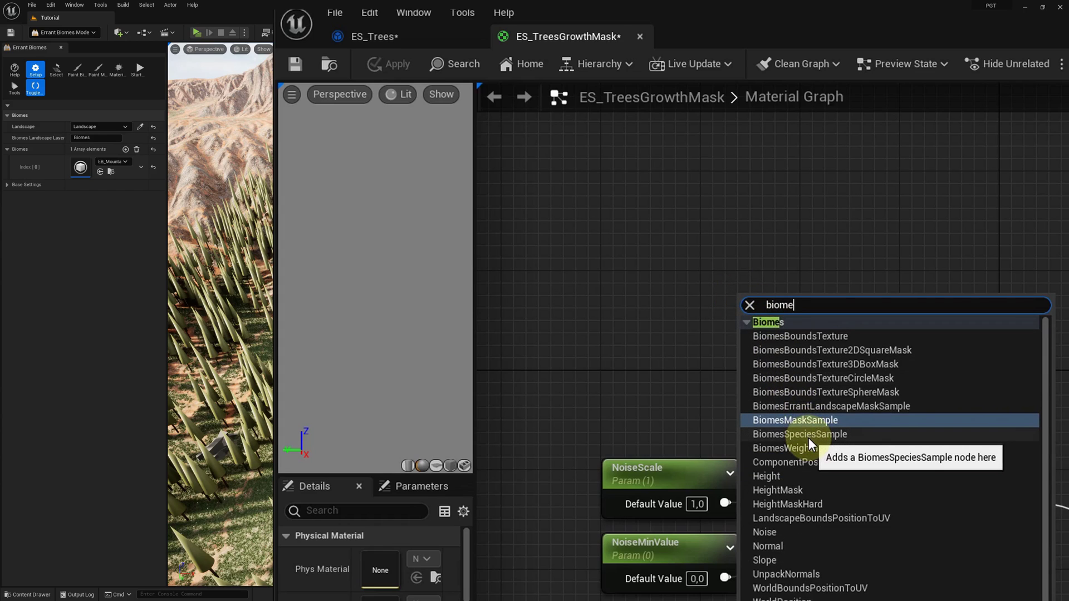
{"action": "left_click", "coordinate": [807, 436]}
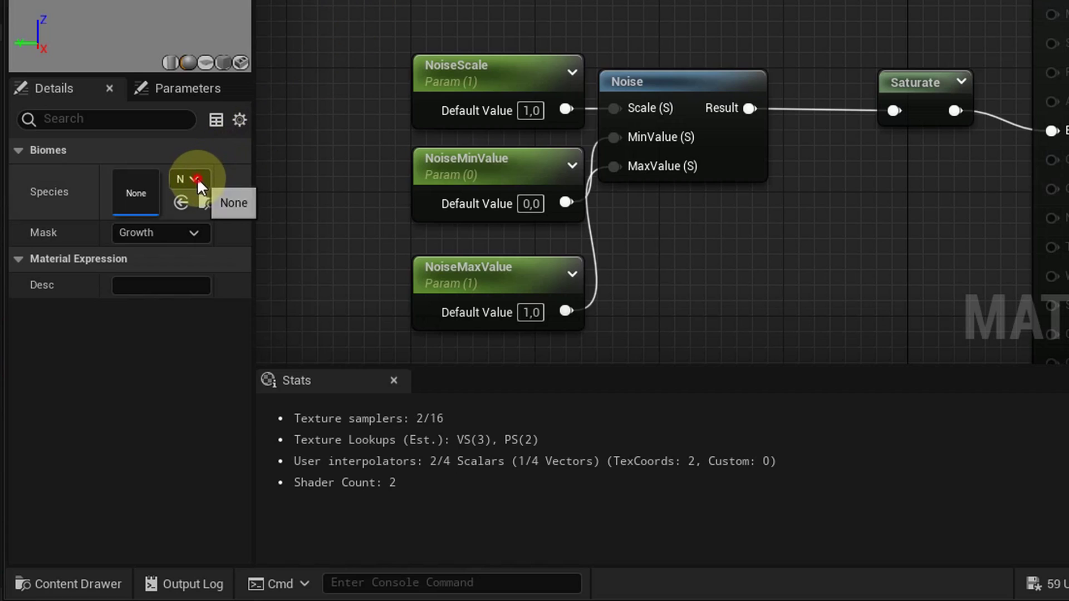
{"action": "left_click", "coordinate": [429, 558]}
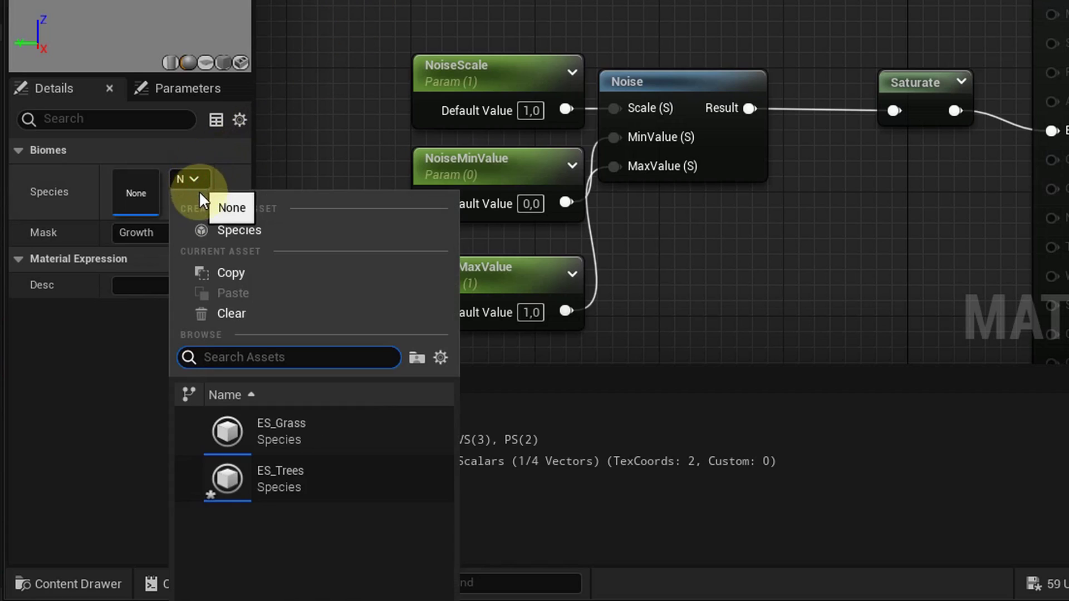
{"action": "left_click", "coordinate": [287, 425]}
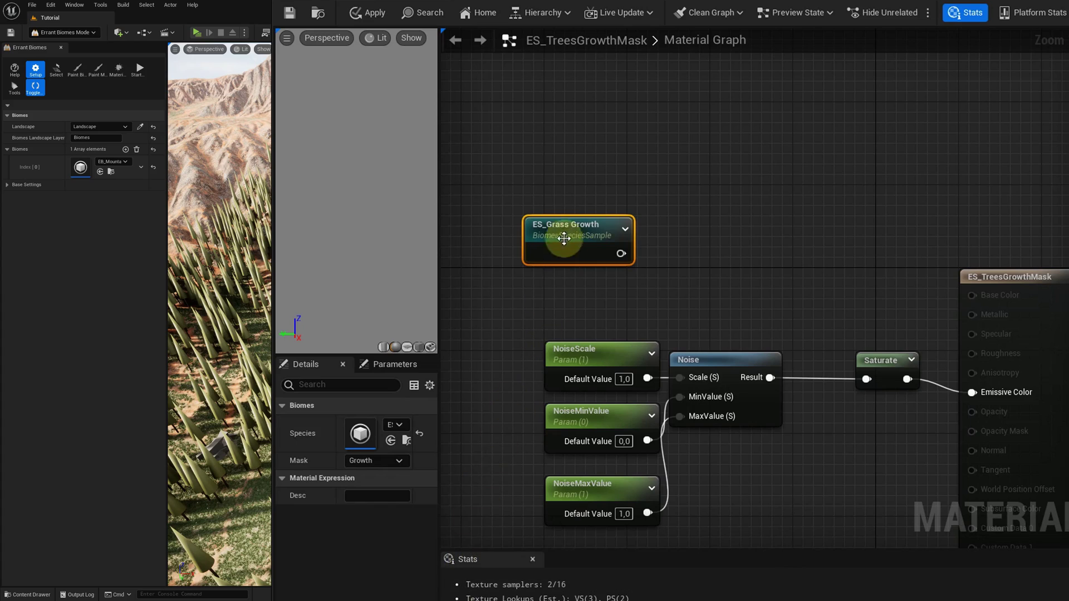
Route the ES_Grass Growth sample through a new Multiply node into Saturate in place of the noise, and apply the material.
{"action": "left_click_drag", "start_coordinate": [564, 238], "coordinate": [593, 265]}
{"action": "left_click_drag", "start_coordinate": [654, 277], "coordinate": [820, 289]}
{"action": "type", "text": "multiply"}
{"action": "left_click", "coordinate": [838, 363]}
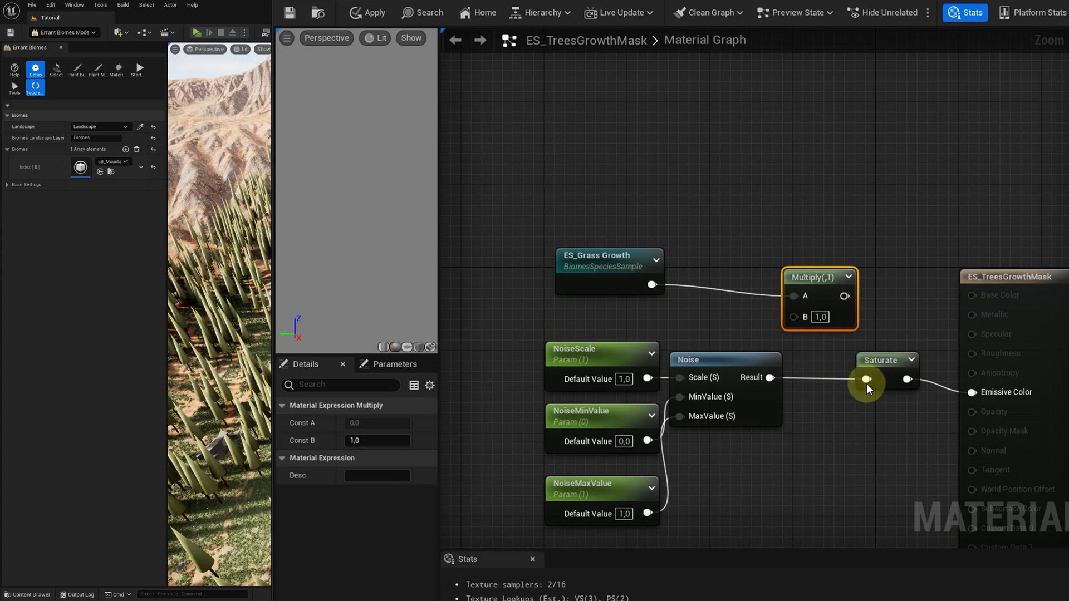
{"action": "left_click", "coordinate": [866, 380], "text": "alt"}
{"action": "left_click_drag", "start_coordinate": [866, 380], "coordinate": [777, 256]}
{"action": "left_click", "coordinate": [294, 19]}
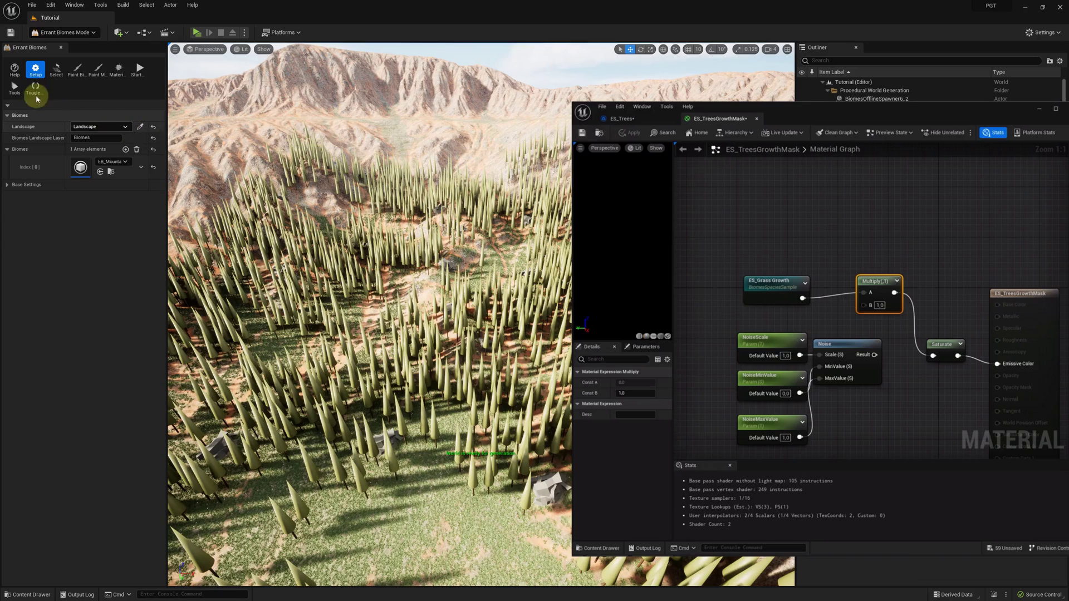
Turn biome generation back on and check the regenerated tree coverage from above.
{"action": "left_click", "coordinate": [35, 94]}
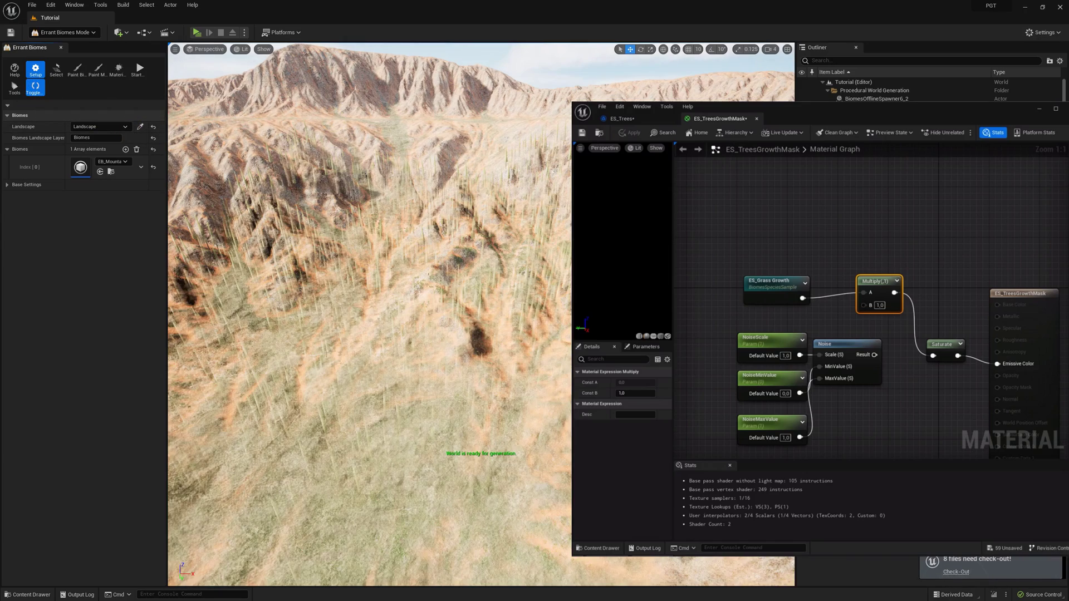
{"action": "left_click", "coordinate": [498, 244]}
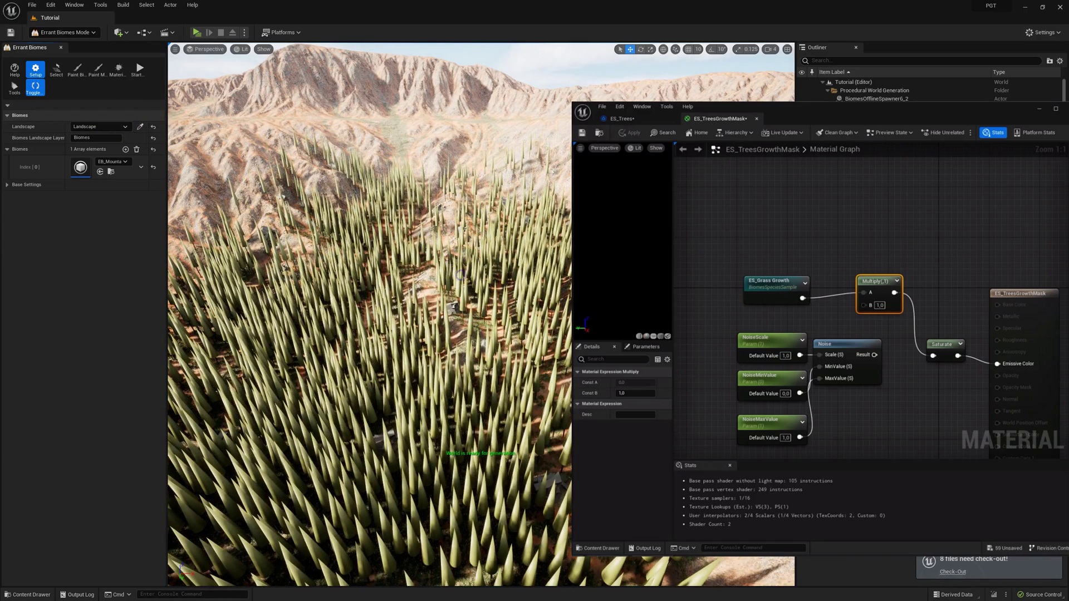
{"action": "right_click_drag", "start_coordinate": [460, 275], "coordinate": [510, 418]}
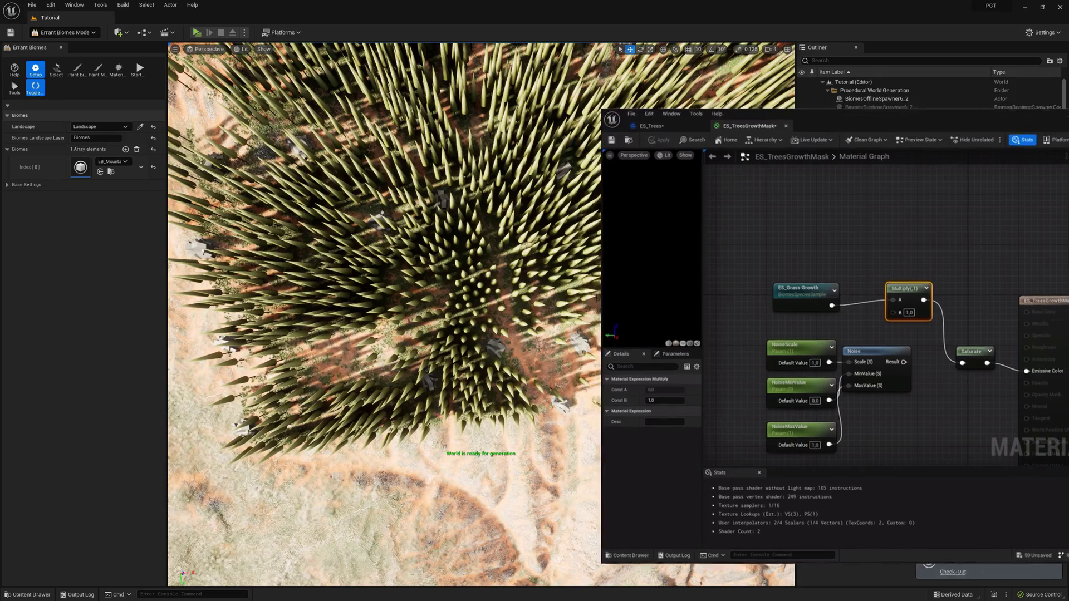
Multiply the ES_Grass Growth sample by the Noise result ahead of Saturate in ES_TreesGrowthMask, apply the material and check the trees.
{"action": "right_click_drag", "start_coordinate": [626, 190], "coordinate": [657, 138]}
{"action": "right_click_drag", "start_coordinate": [479, 287], "coordinate": [440, 183]}
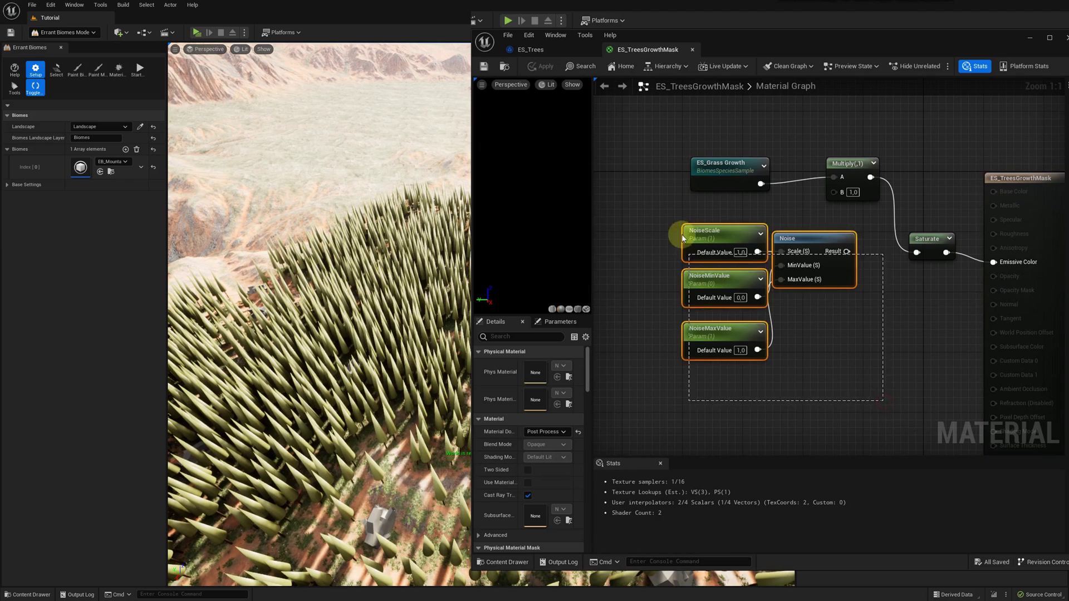
{"action": "left_click_drag", "start_coordinate": [856, 166], "coordinate": [840, 234]}
{"action": "left_click_drag", "start_coordinate": [749, 259], "coordinate": [774, 261]}
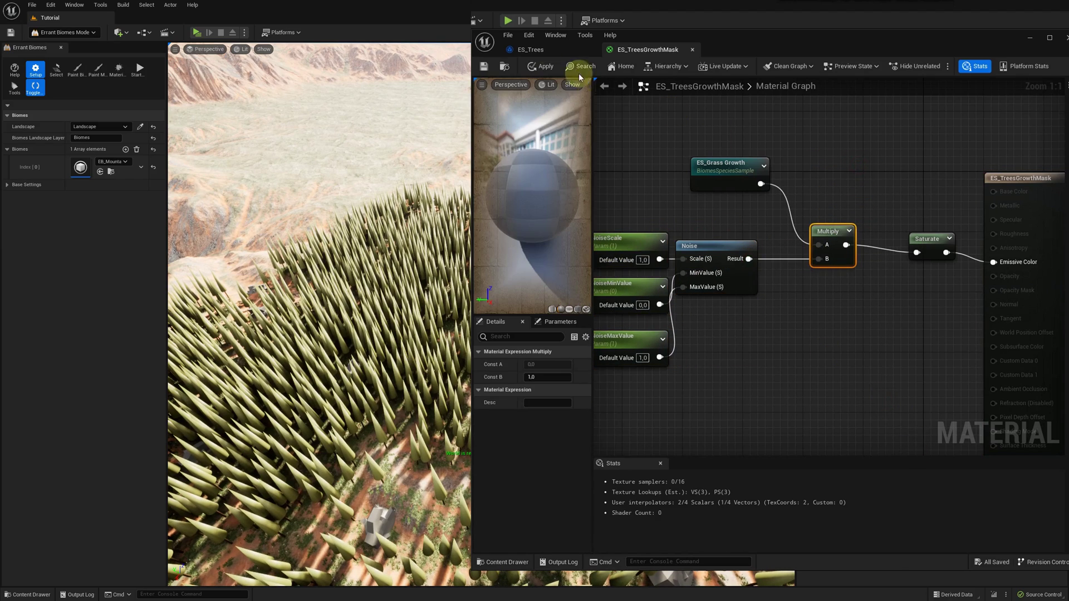
{"action": "left_click", "coordinate": [576, 227]}
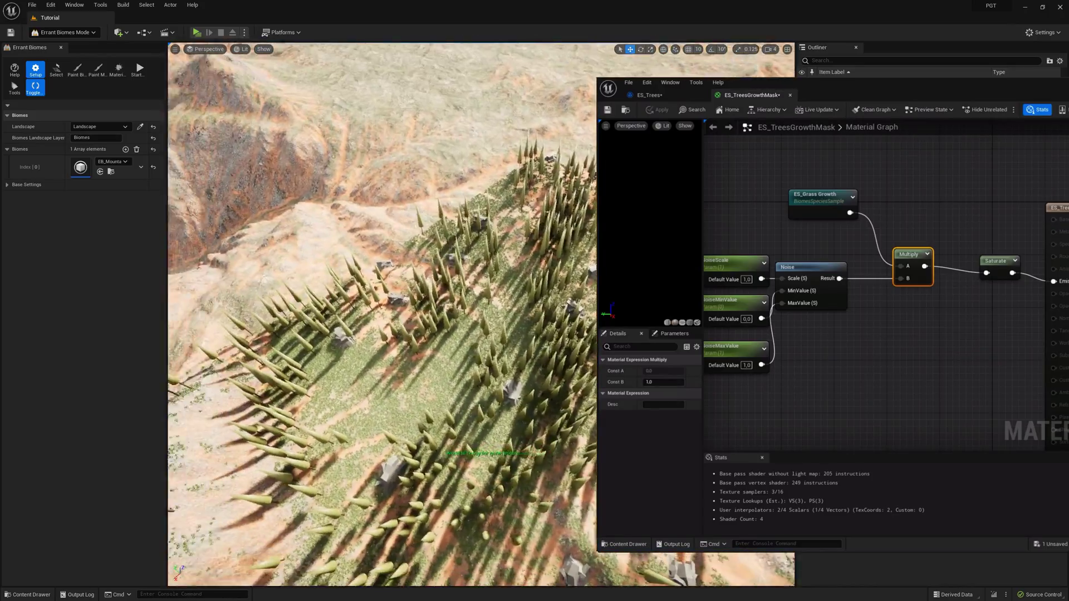
{"action": "right_click_drag", "start_coordinate": [311, 334], "coordinate": [534, 278]}
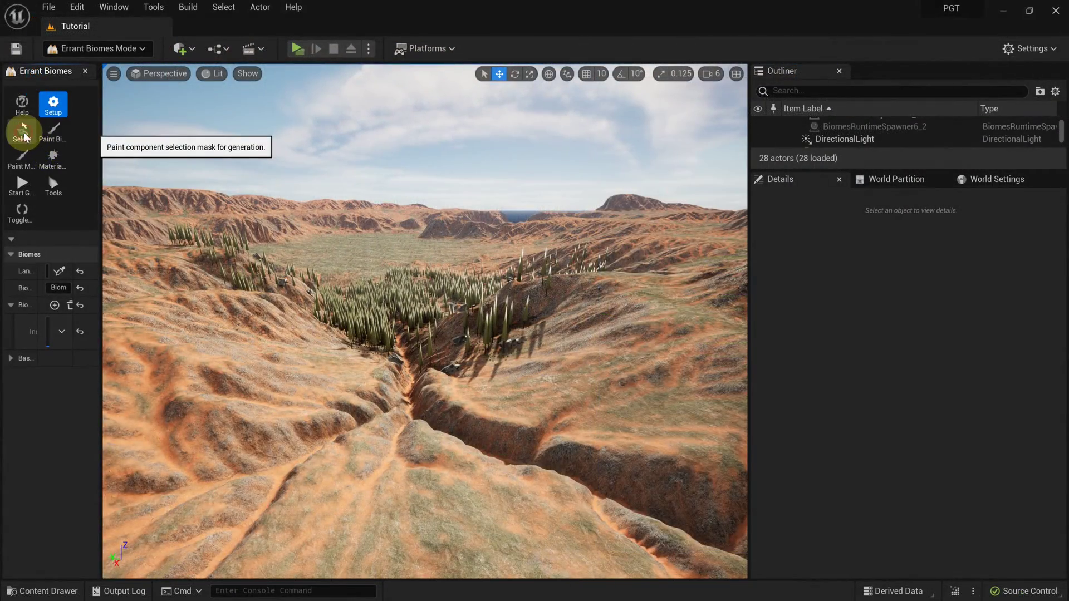
Select all loaded generation components, return to the biome setup and start generation on them.
{"action": "left_click", "coordinate": [23, 134]}
{"action": "left_click", "coordinate": [22, 211]}
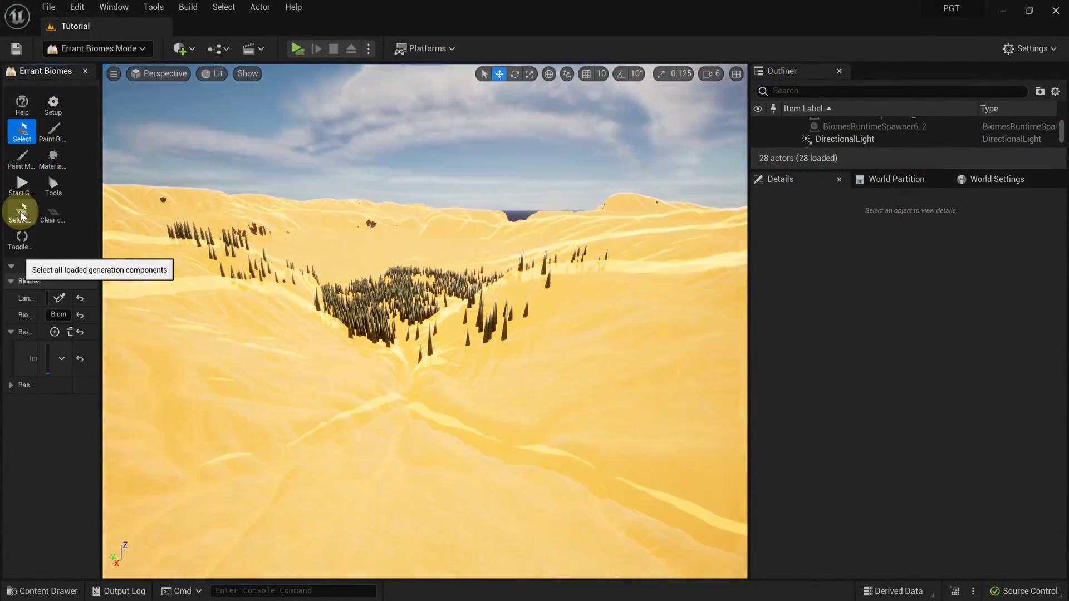
{"action": "left_click", "coordinate": [49, 110]}
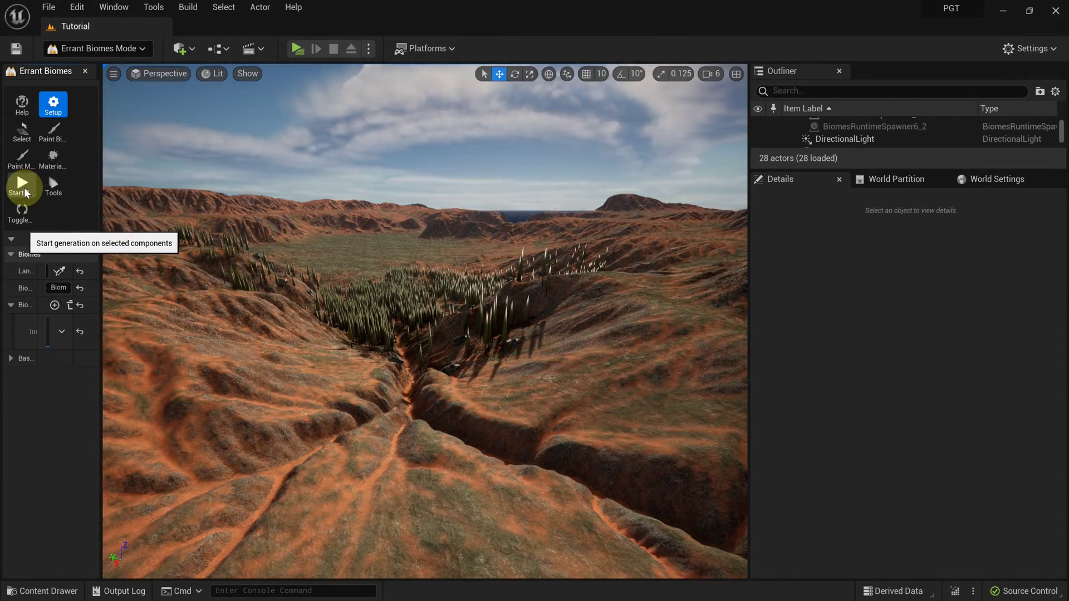
{"action": "left_click", "coordinate": [22, 187]}
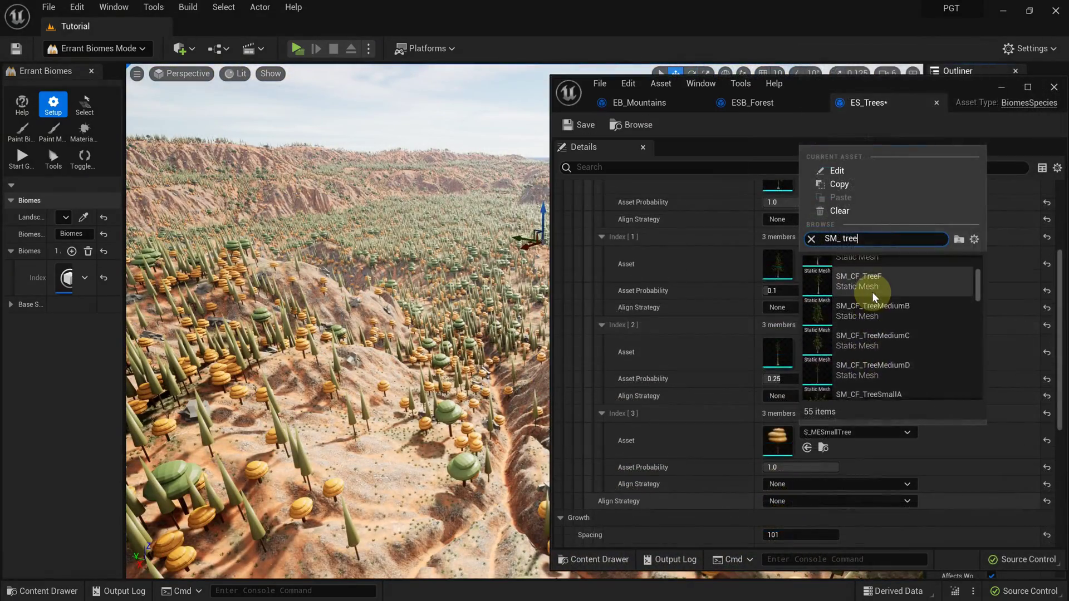
Set the ES_Trees assets to SM_CF_TreeA, SM_CF_TreeB, SM_CF_TreeC and SM_CF_TreeE with probability 1.0 each, and regenerate the biomes.
{"action": "scroll", "coordinate": [871, 292], "scroll_direction": "up", "scroll_amount": 2}
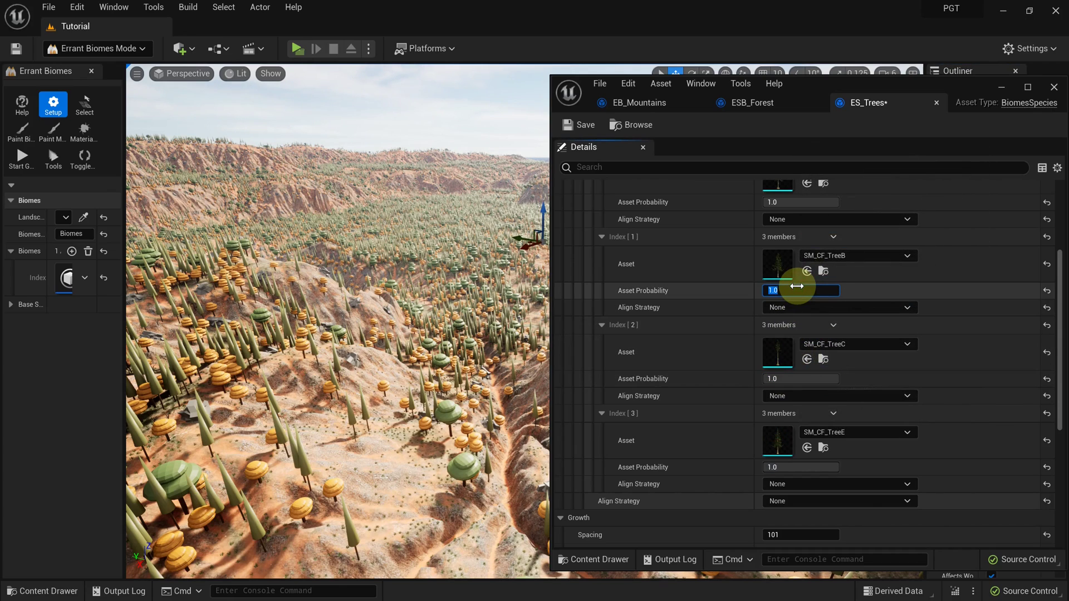
{"action": "scroll", "coordinate": [796, 286], "scroll_direction": "up", "scroll_amount": 2}
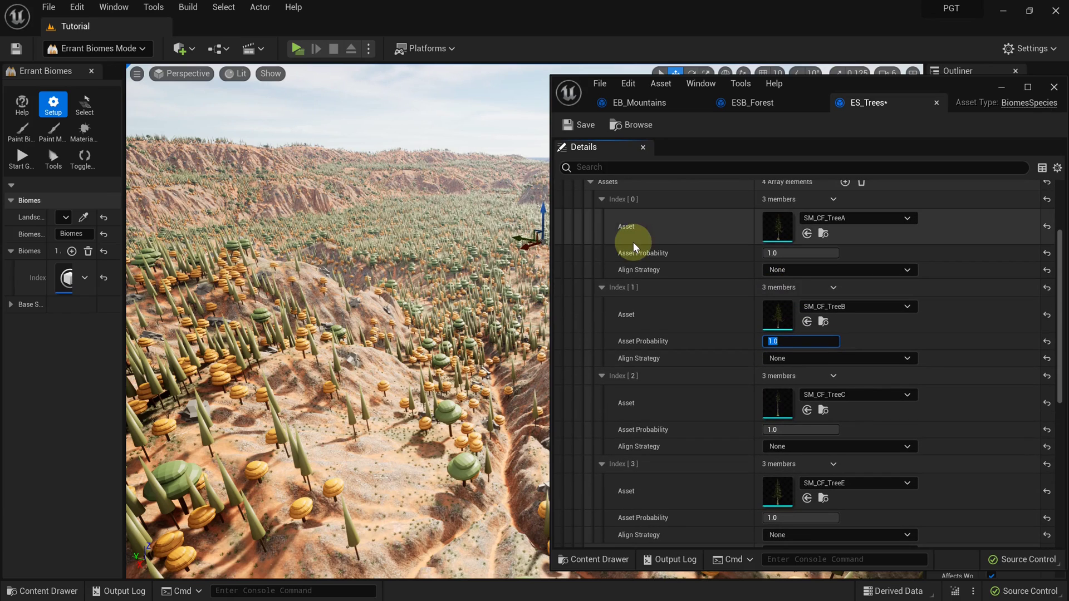
{"action": "left_click", "coordinate": [39, 362]}
{"action": "left_click", "coordinate": [22, 167]}
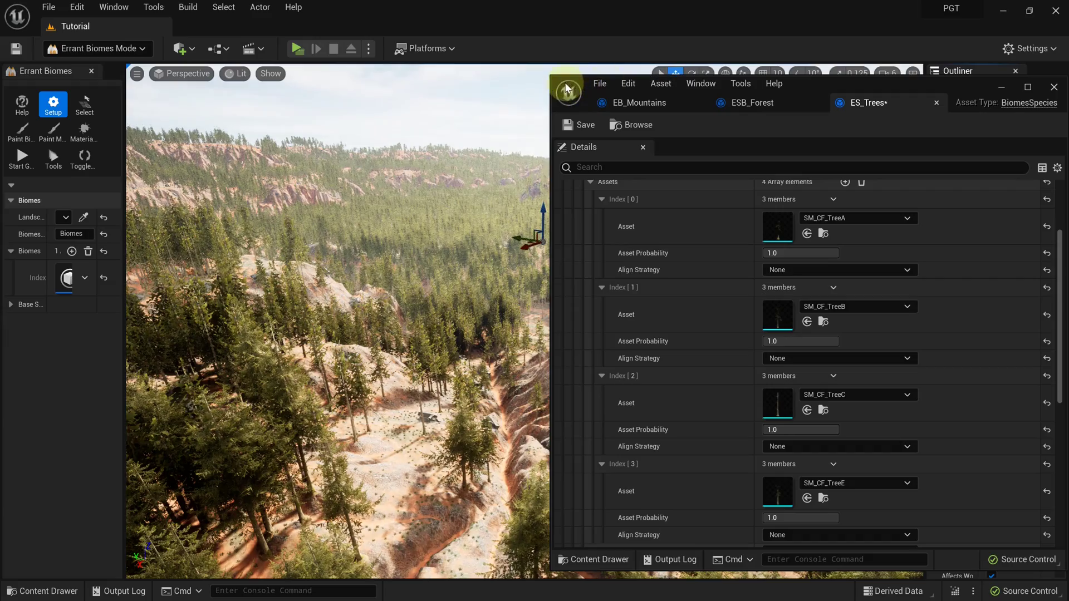
Move the ES_Trees editor out of the way and survey the regenerated forest across the landscape.
{"action": "left_click_drag", "start_coordinate": [808, 104], "coordinate": [913, 312]}
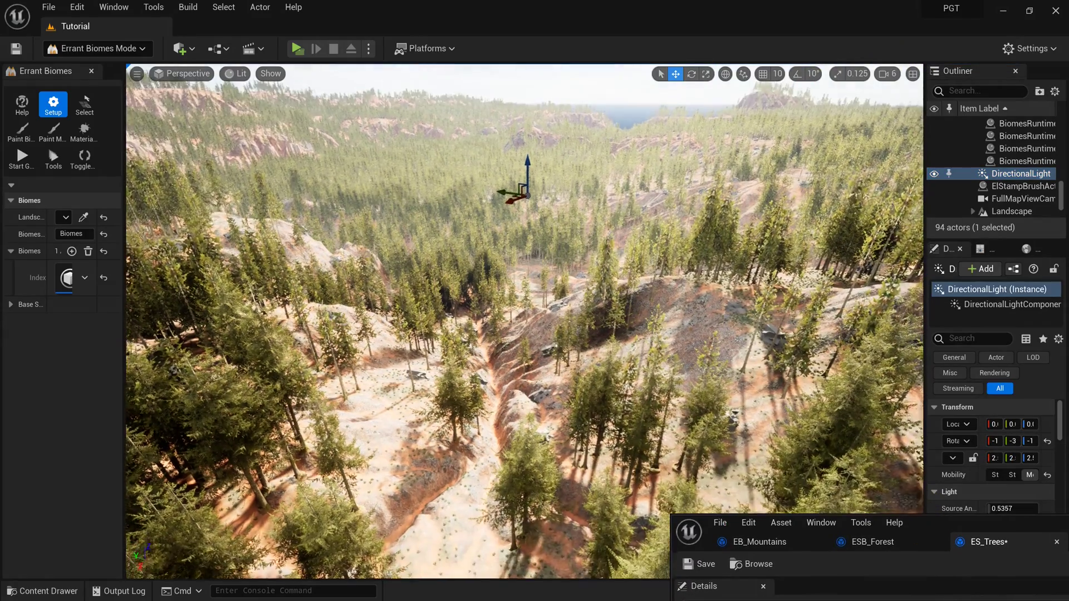
{"action": "left_click_drag", "start_coordinate": [931, 530], "coordinate": [689, 379]}
{"action": "right_click_drag", "start_coordinate": [504, 295], "coordinate": [524, 284]}
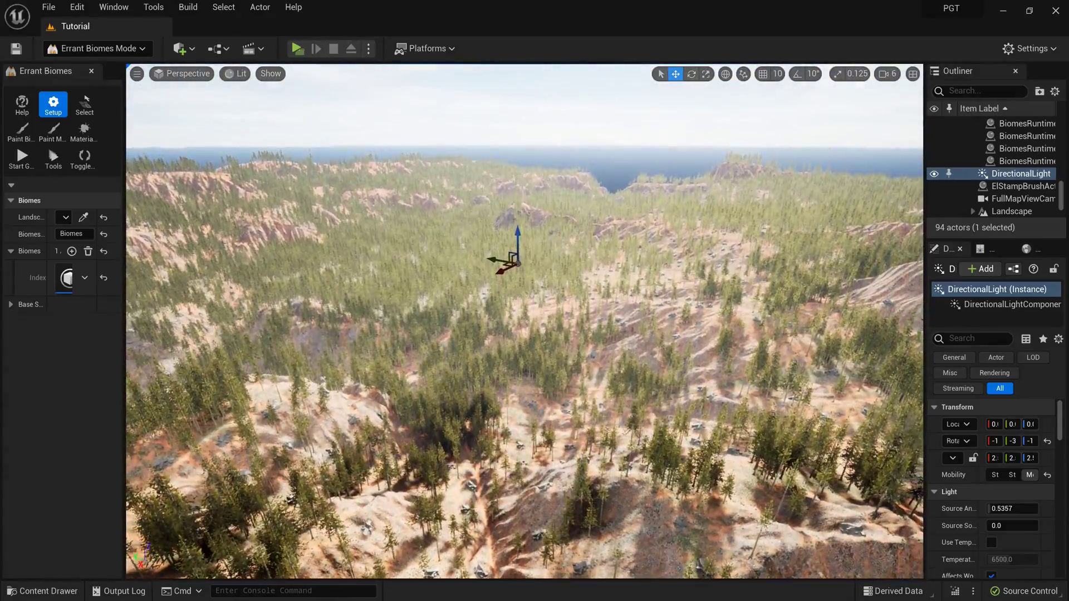